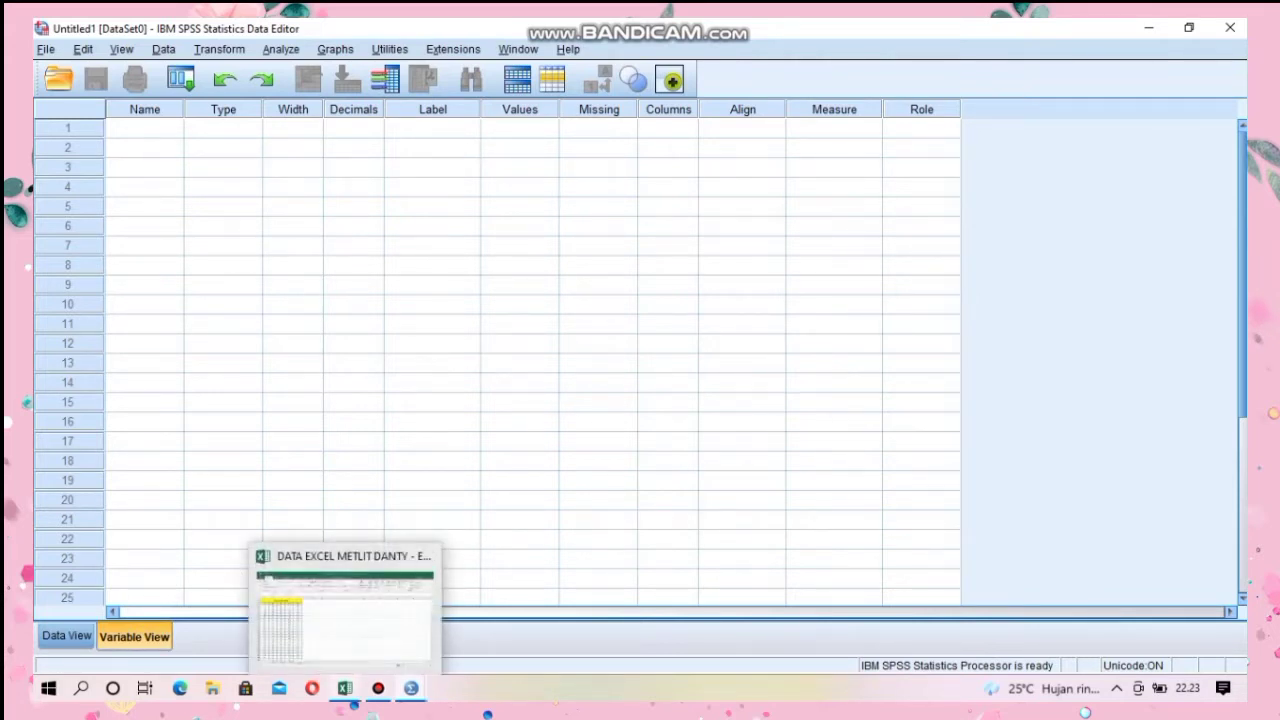
# Step: Define five variables named Y, X1, X2, X3 and X4 in the first five rows of the variable list
pyautogui.click(145, 128)
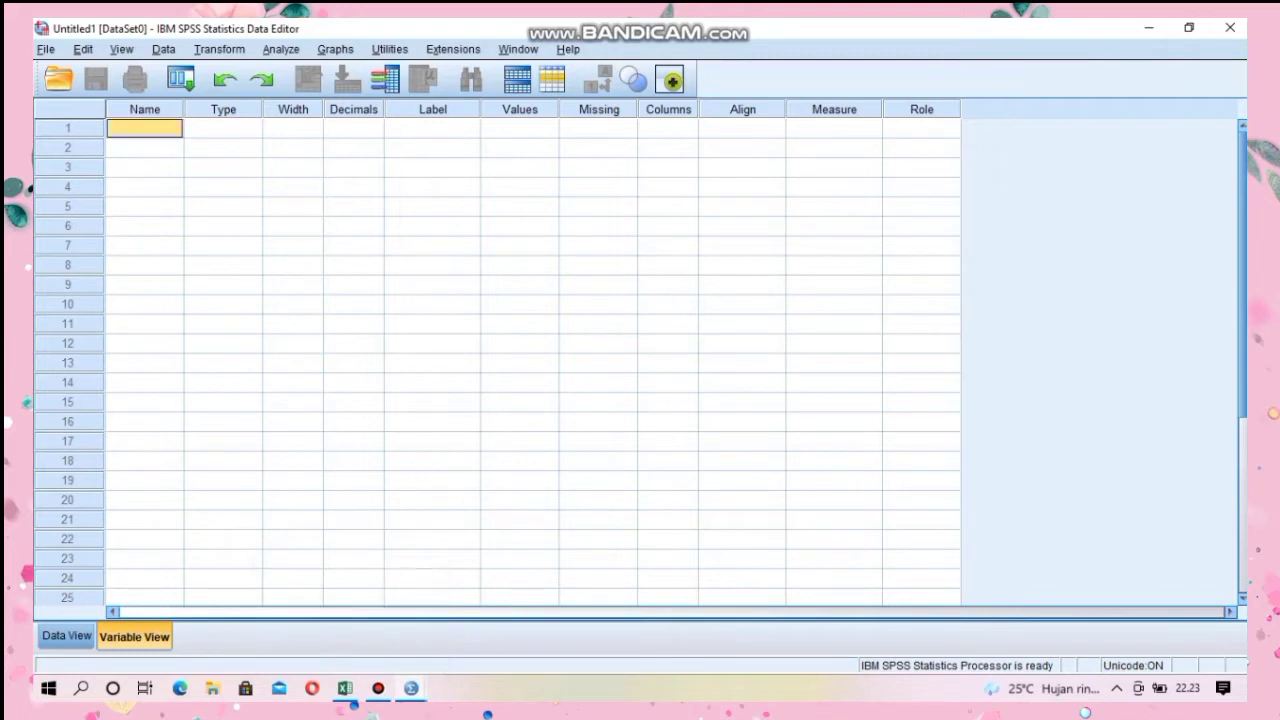
pyautogui.write('Y')
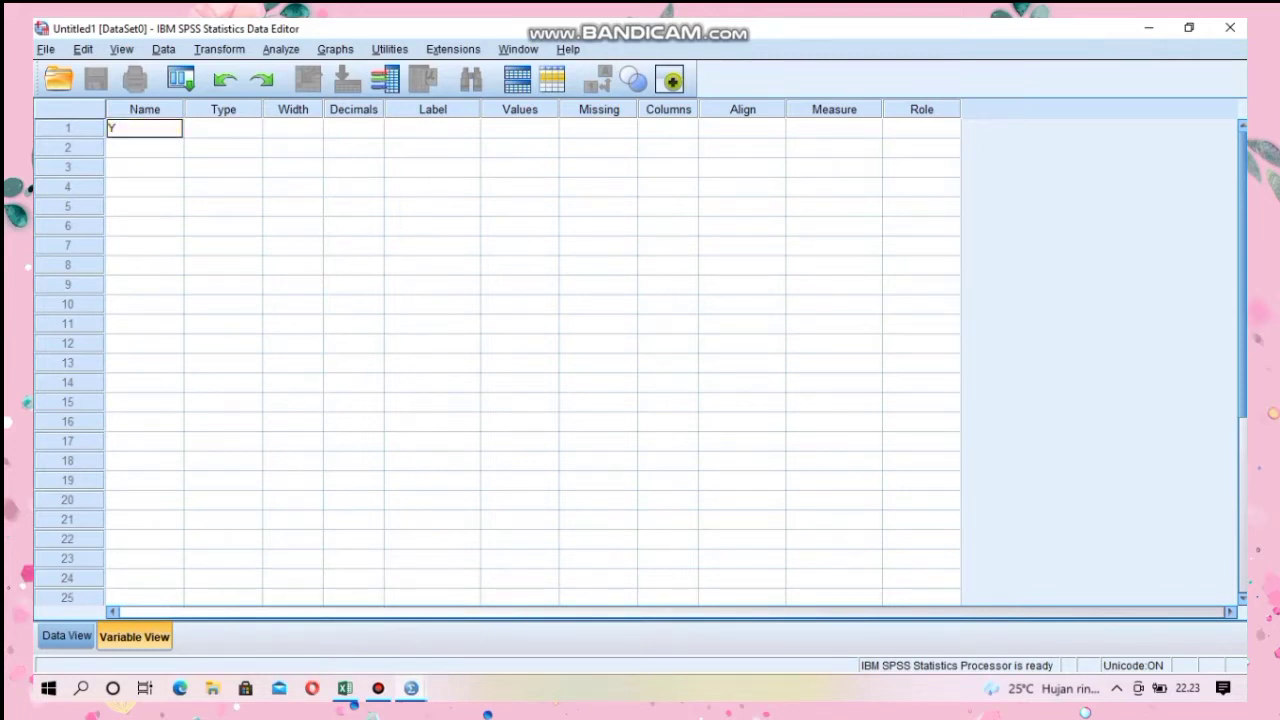
pyautogui.press('Return')
pyautogui.write('X')
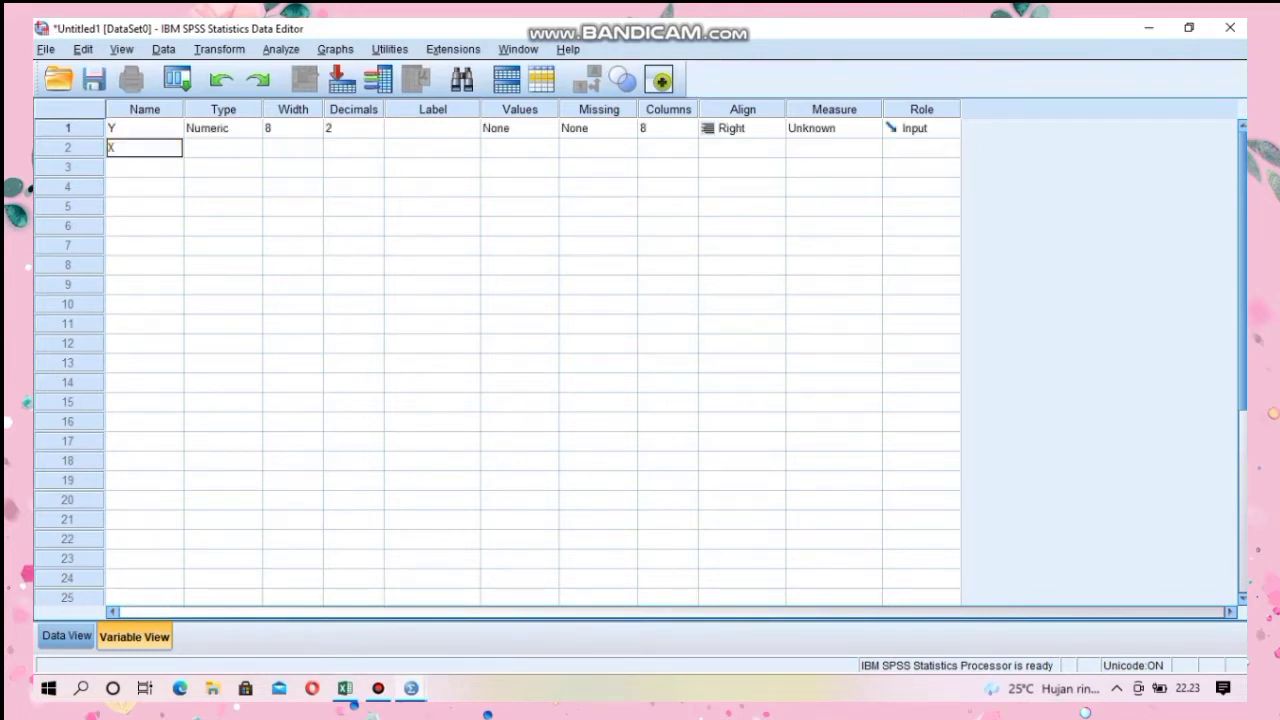
pyautogui.press('Return')
pyautogui.write('X2')
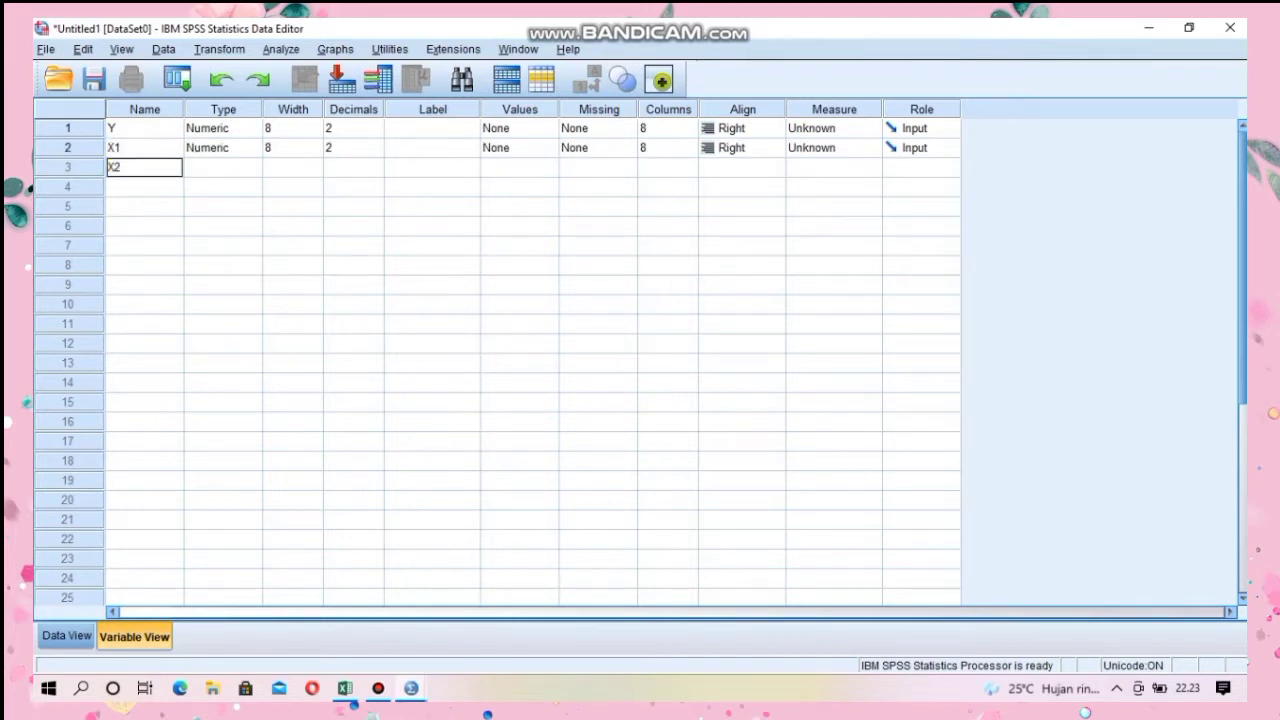
pyautogui.press('Return')
pyautogui.write('X3')
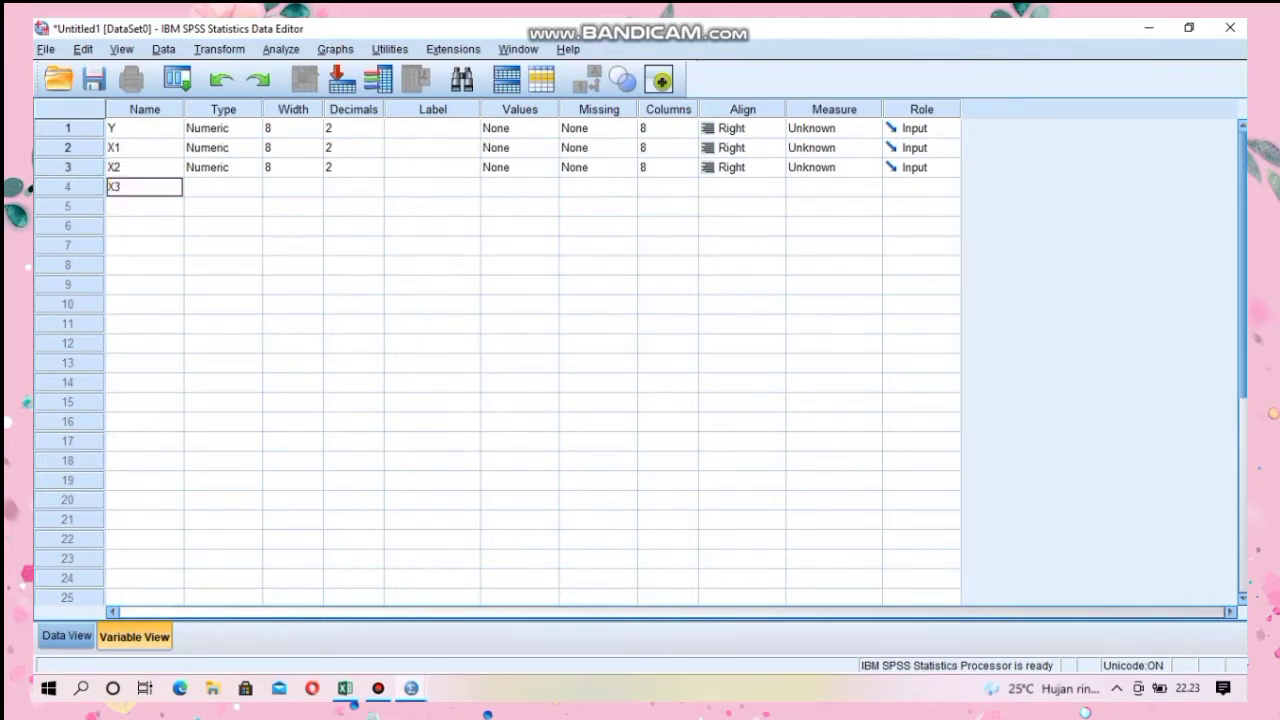
pyautogui.press('Return')
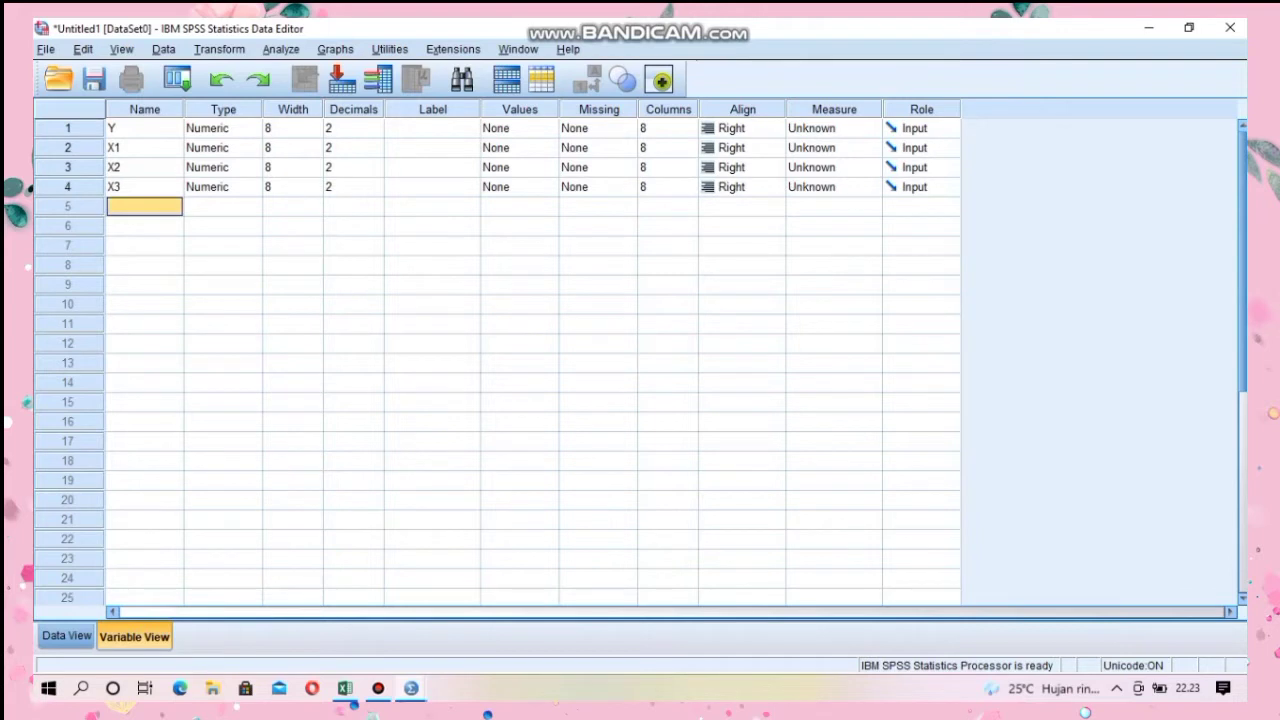
pyautogui.write('X4')
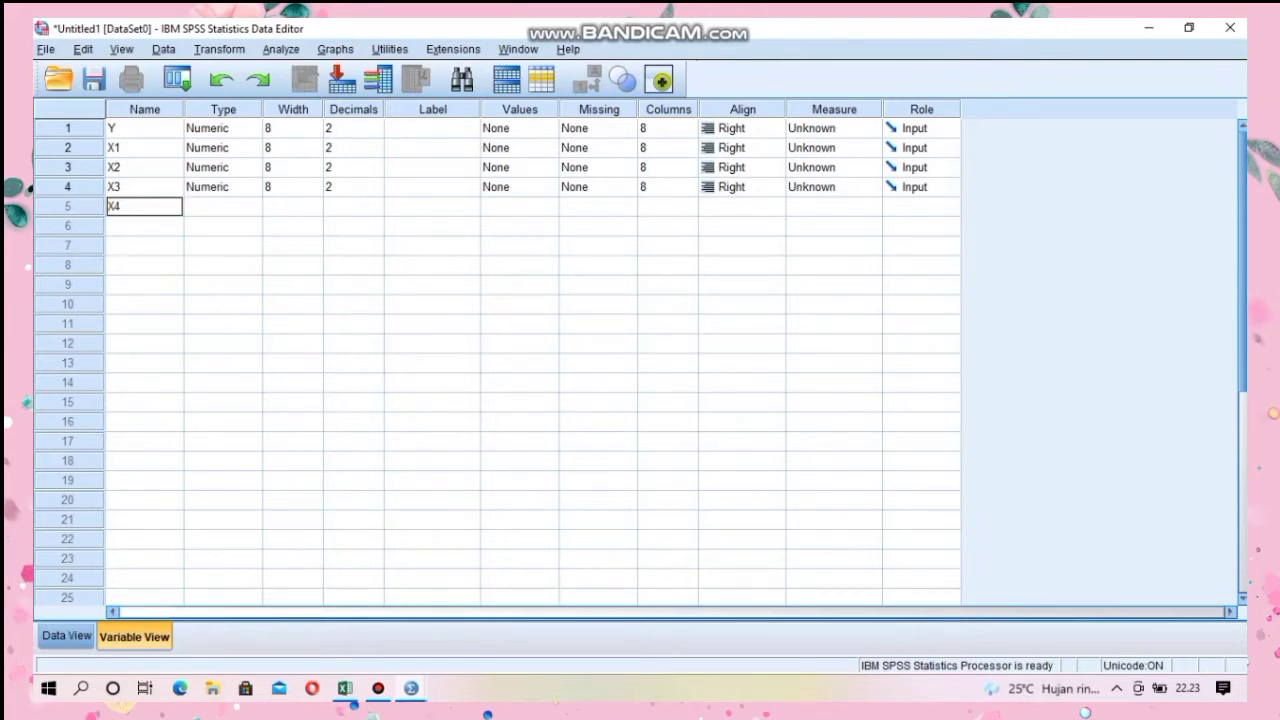
pyautogui.press('Return')
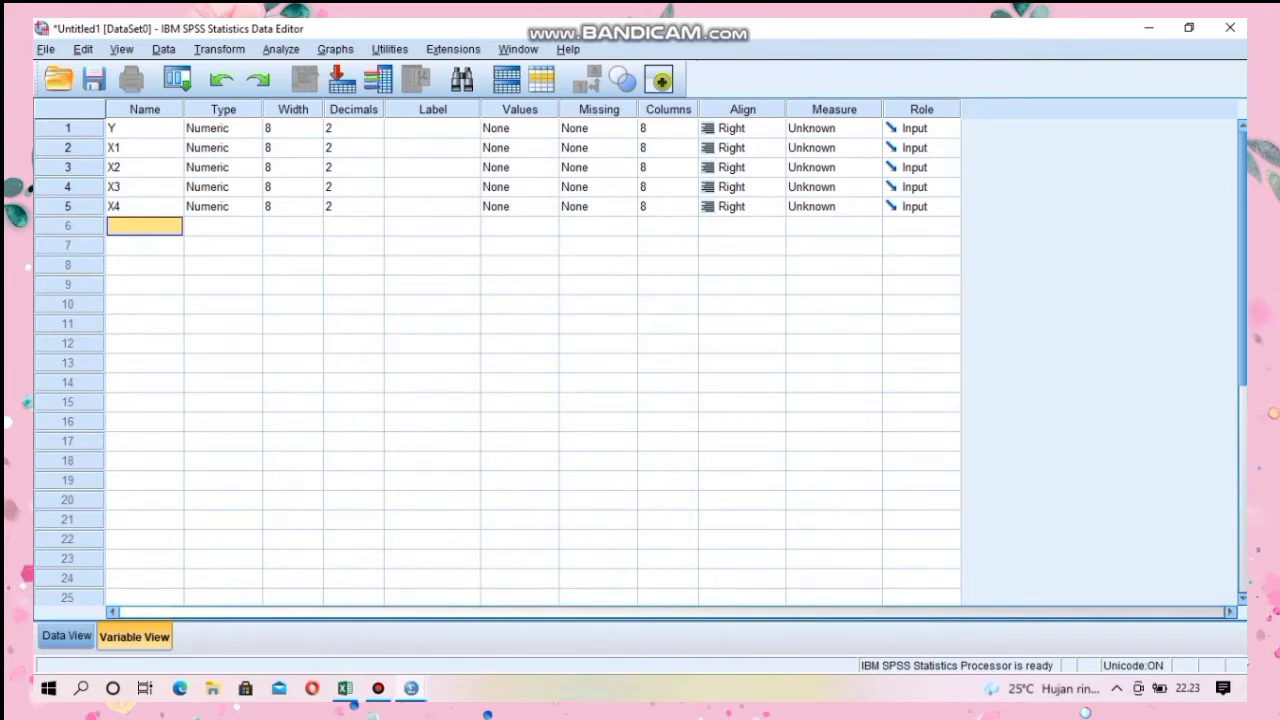
# Step: Set the decimals of all five variables, Y and X1 through X4, to 0
pyautogui.click(353, 128)
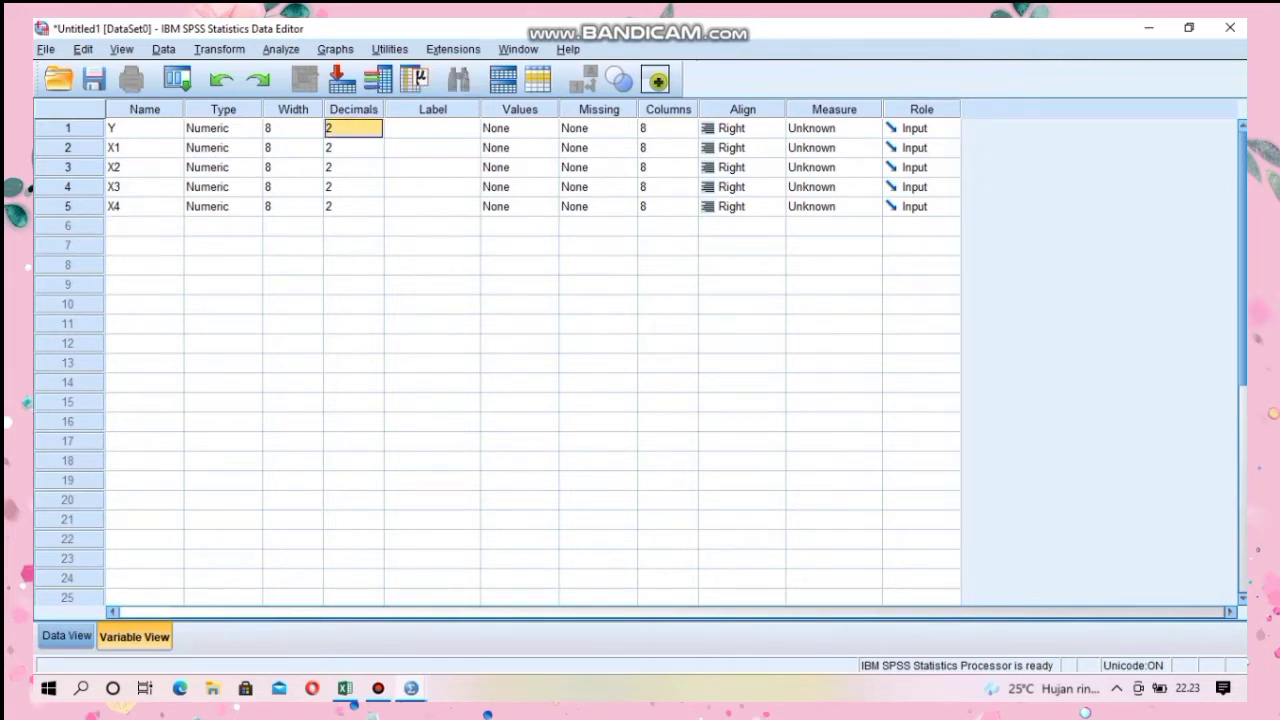
pyautogui.write('0')
pyautogui.press('Return')
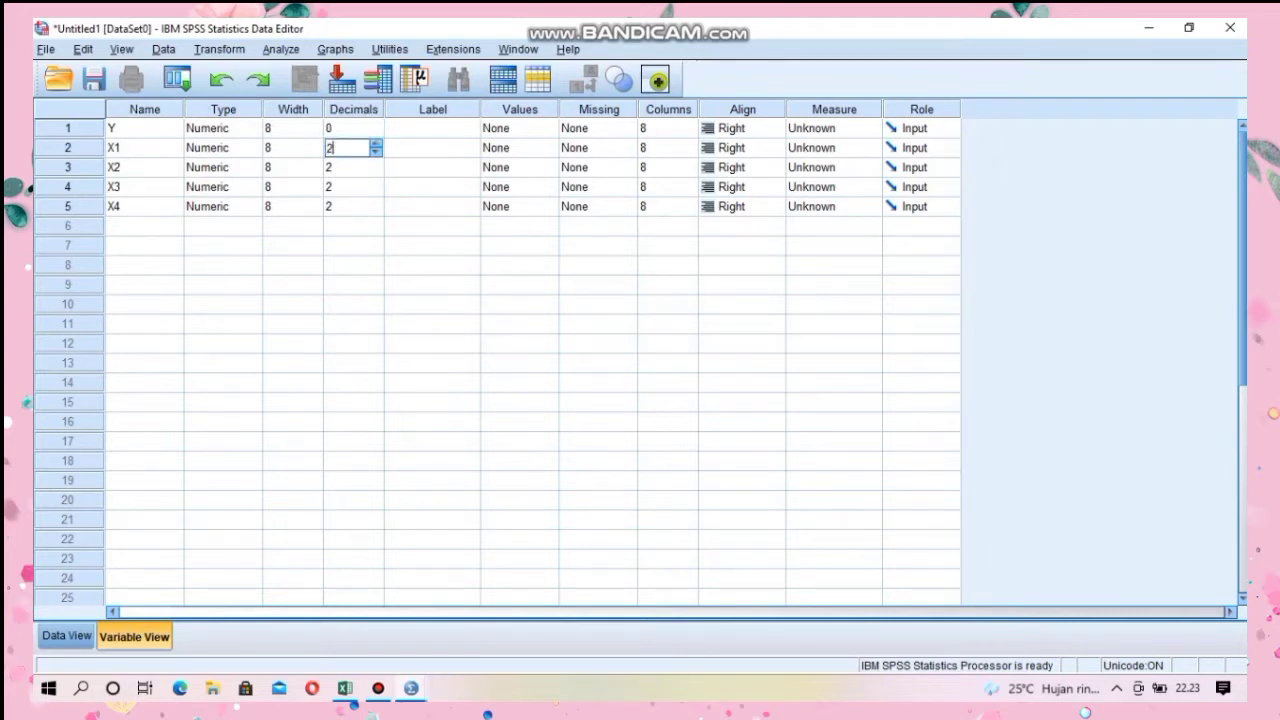
pyautogui.write('0')
pyautogui.press('Return')
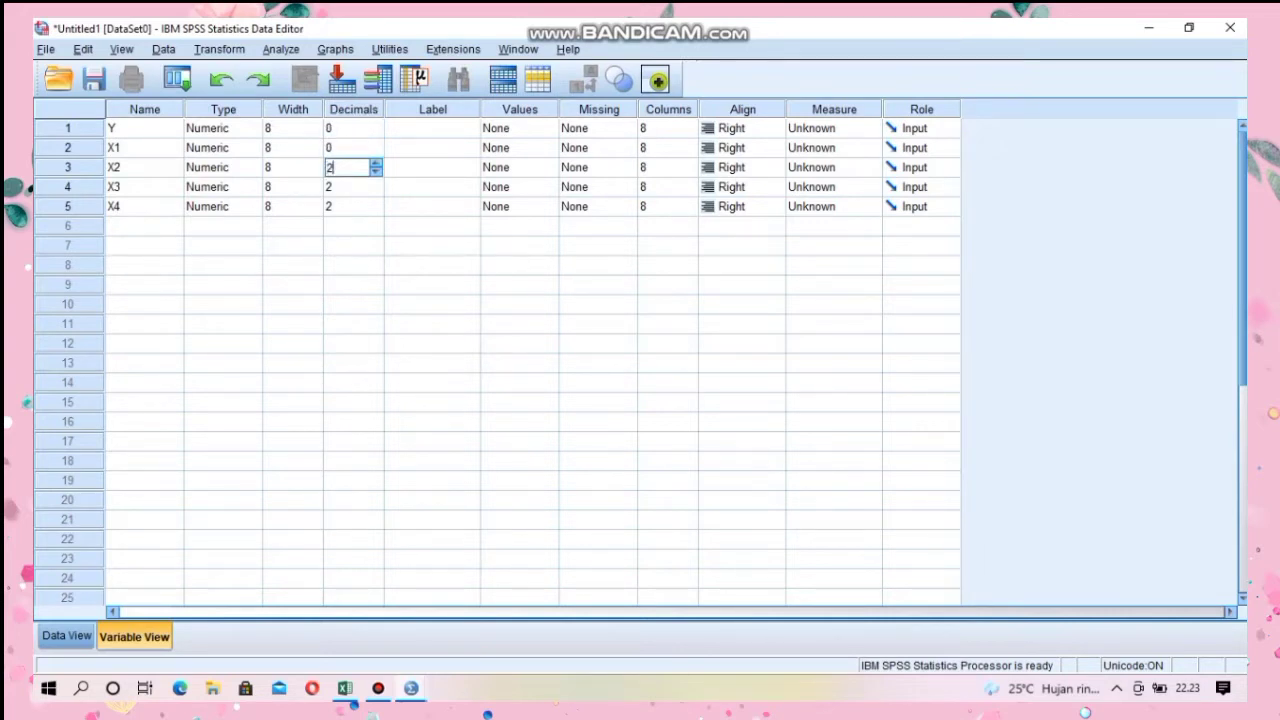
pyautogui.write('0')
pyautogui.press('Return')
pyautogui.write('0')
pyautogui.press('Return')
pyautogui.write('0')
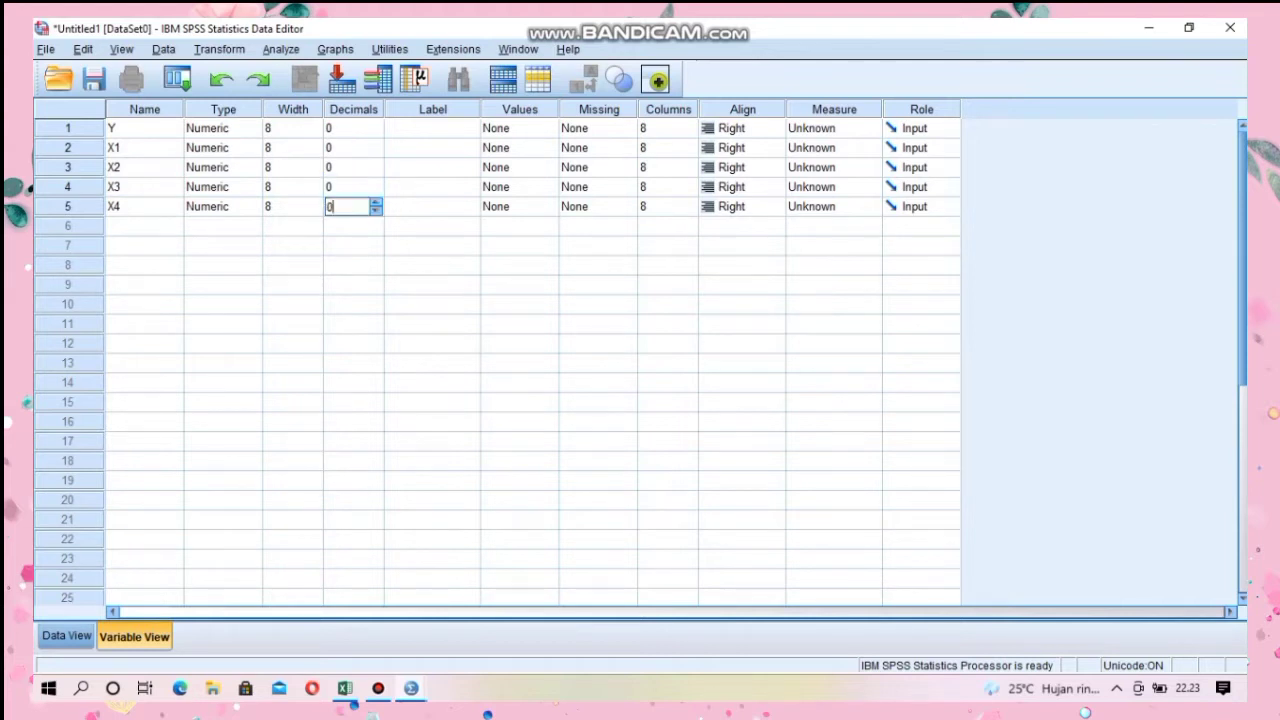
pyautogui.click(214, 265)
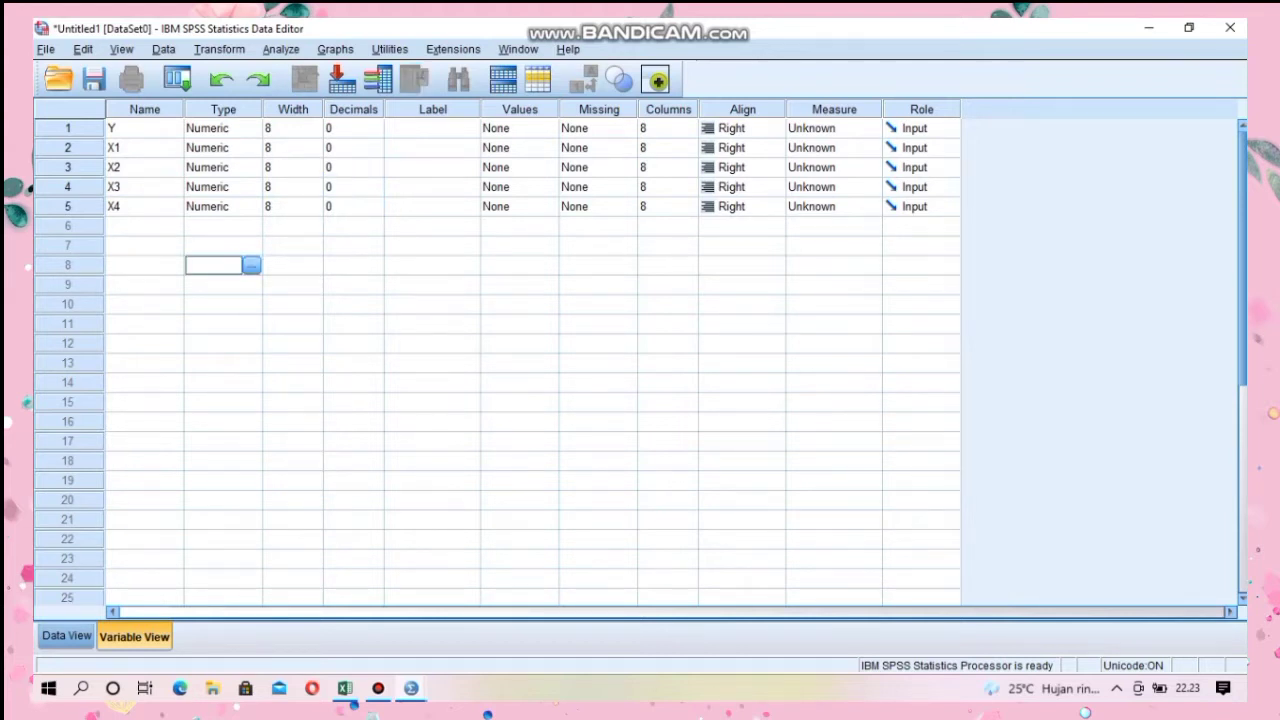
# Step: Select the first data cell of variable Y, and show the respondents' questionnaire scores on Sheet1 of the Excel workbook
pyautogui.click(66, 636)
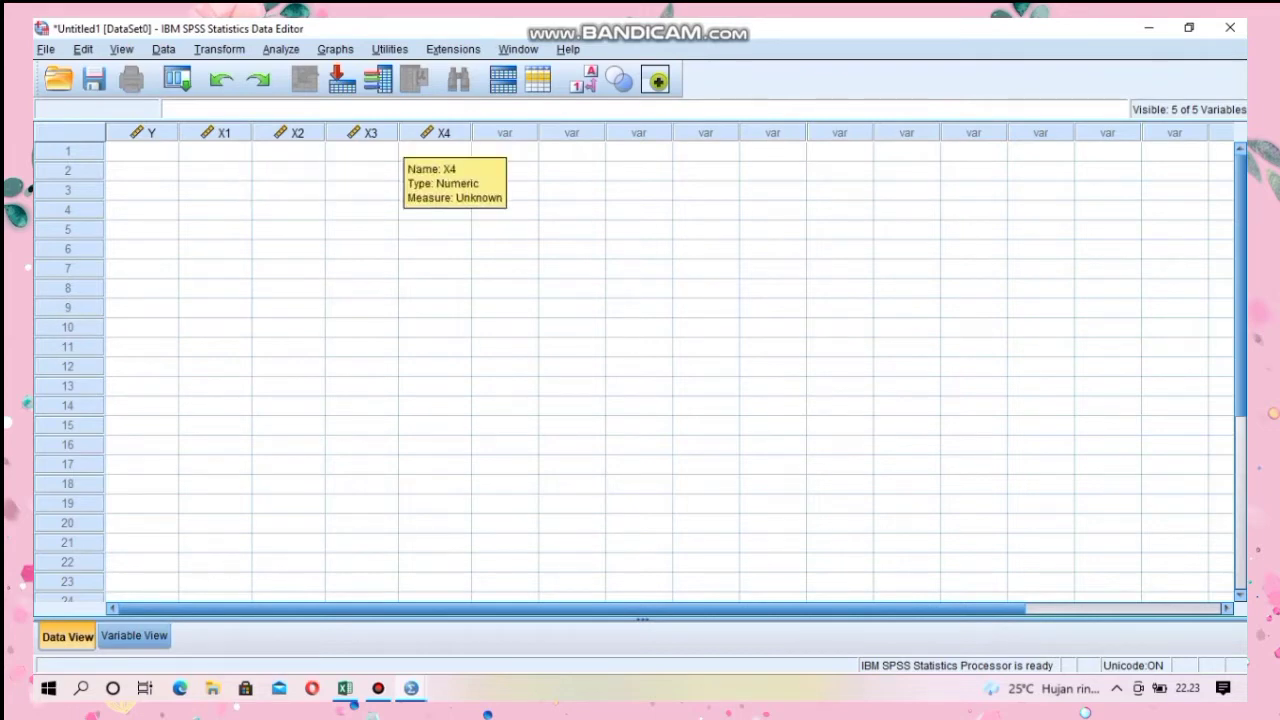
pyautogui.click(142, 151)
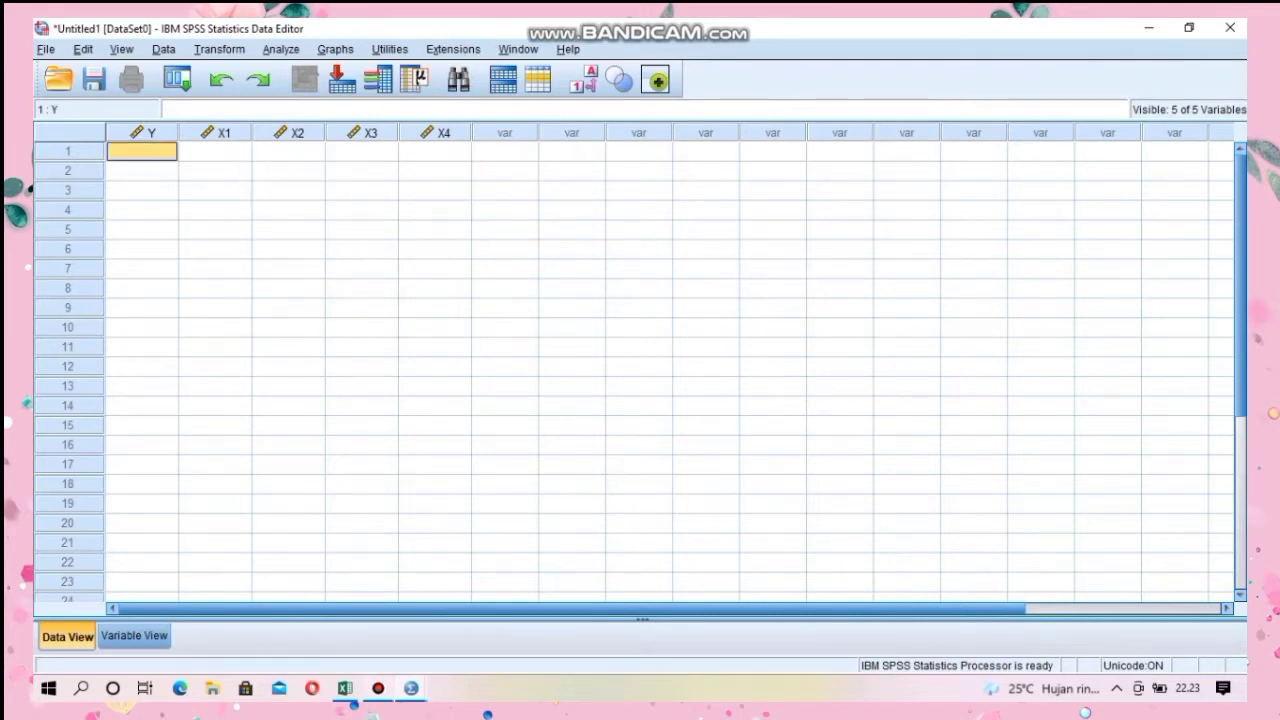
pyautogui.hotkey('alt', 'Tab')
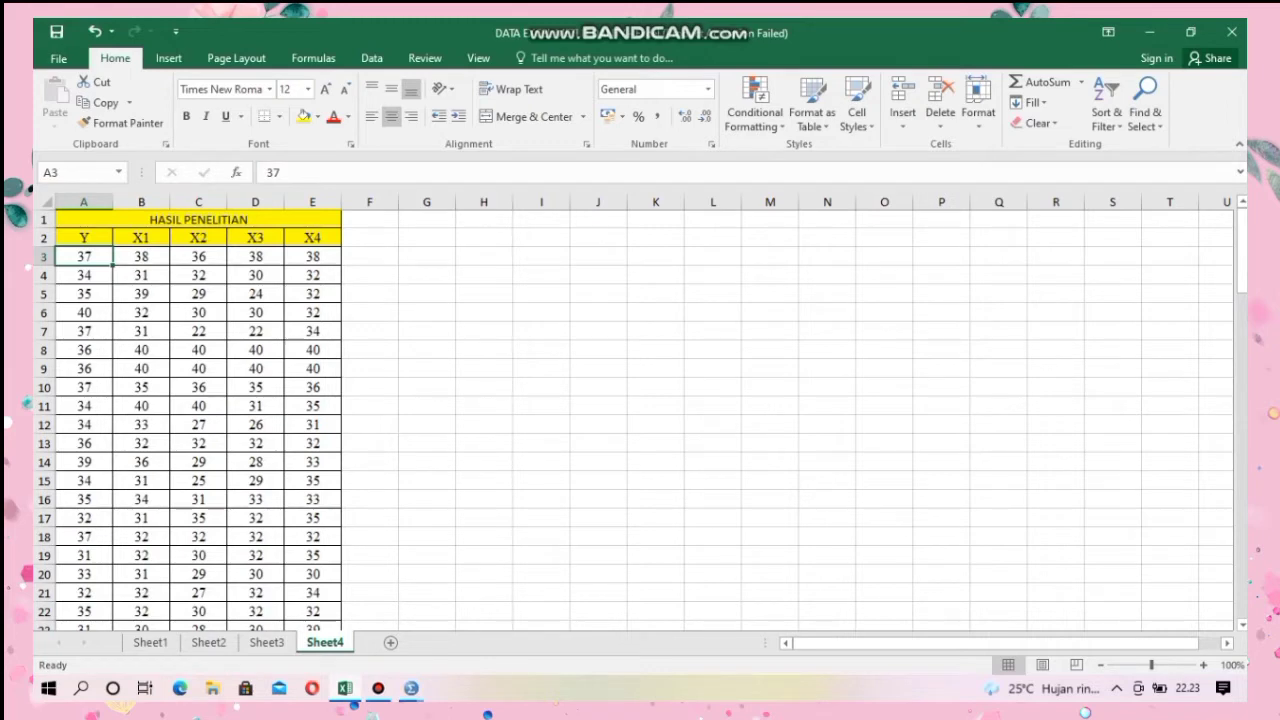
pyautogui.hotkey('ctrl', 'pageup')
pyautogui.hotkey('ctrl', 'pageup')
pyautogui.hotkey('ctrl', 'pageup')
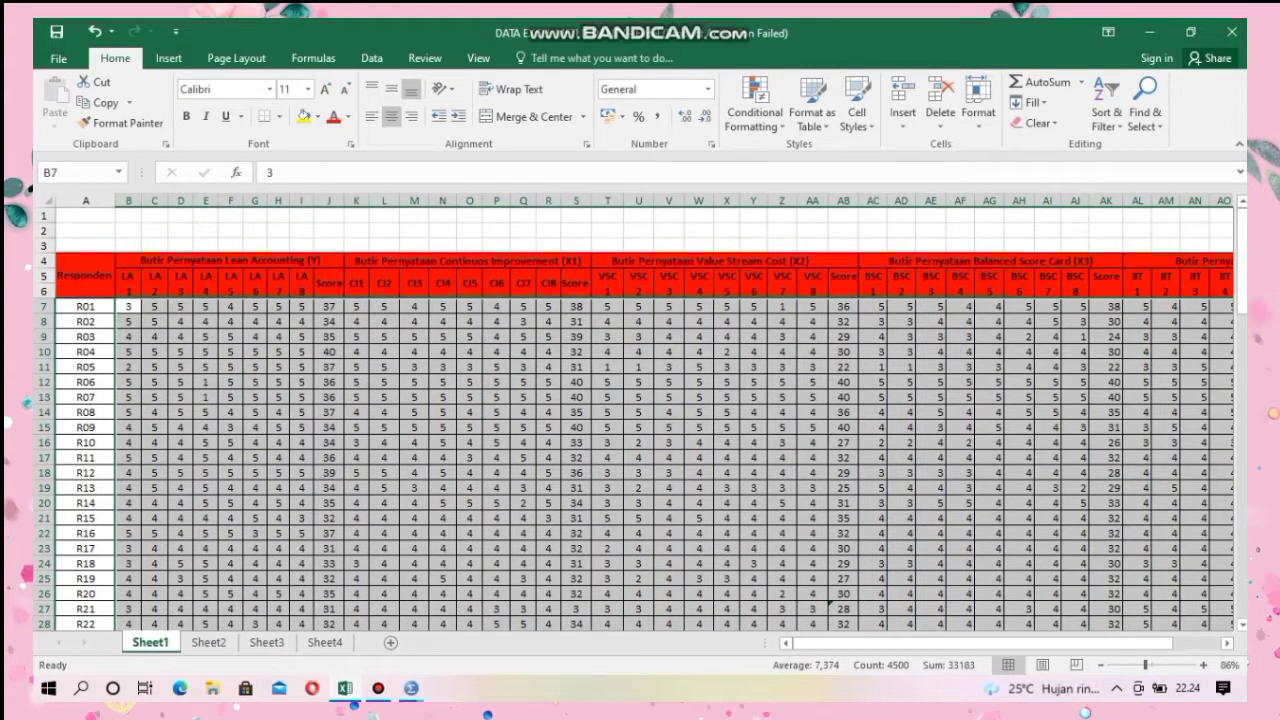
# Step: Copy the Y scores in A3:A102 of Sheet4 in Excel and paste them into variable Y in SPSS from case 1
pyautogui.click(324, 642)
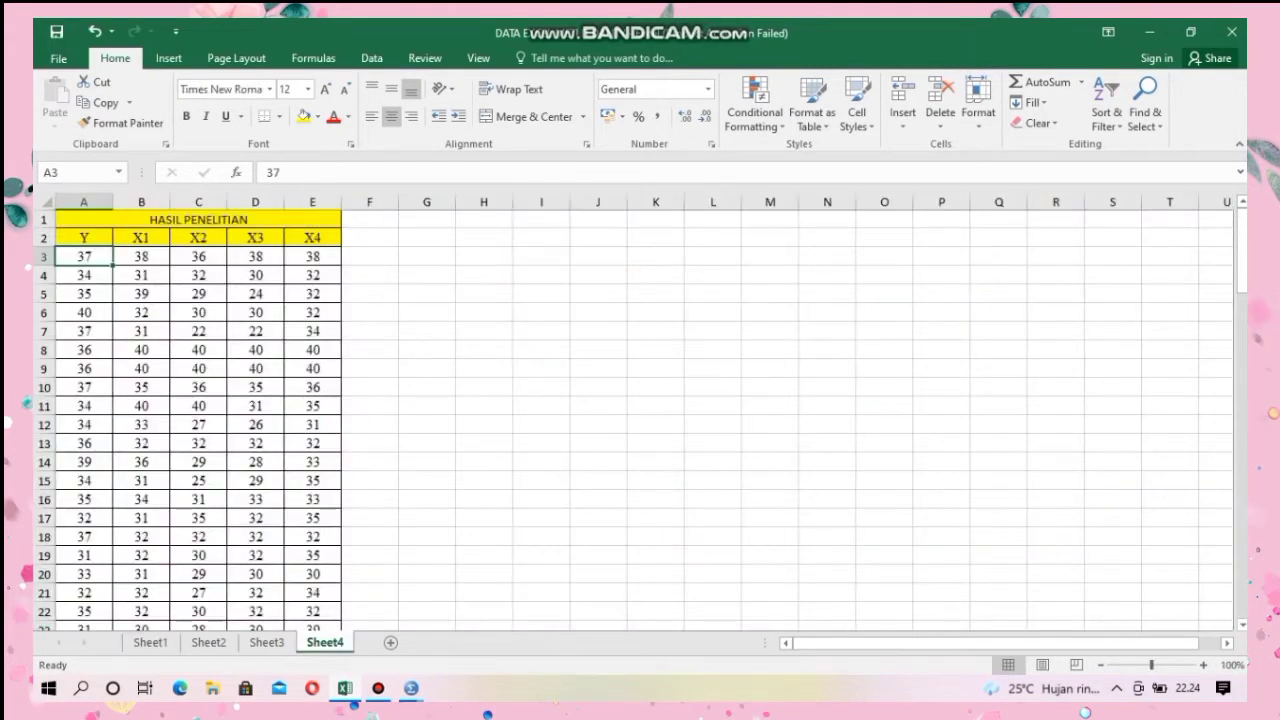
pyautogui.moveTo(84, 256); pyautogui.dragTo(90, 578)
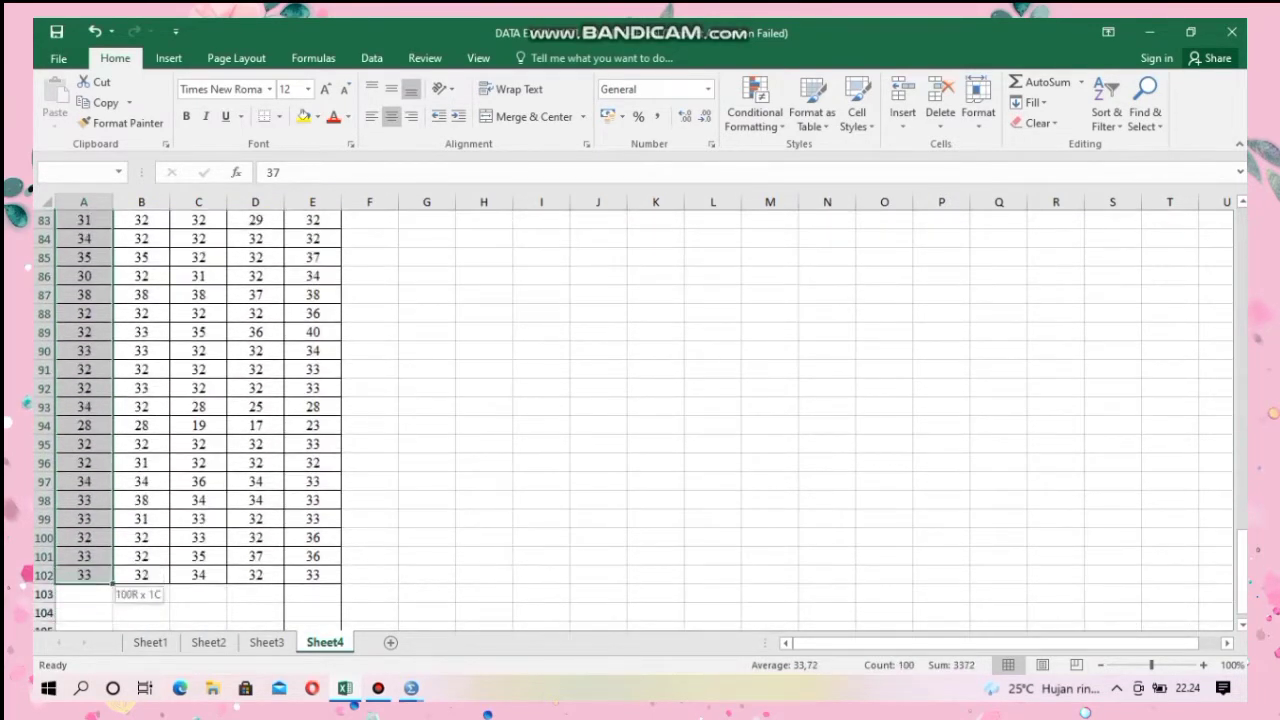
pyautogui.rightClick(96, 470)
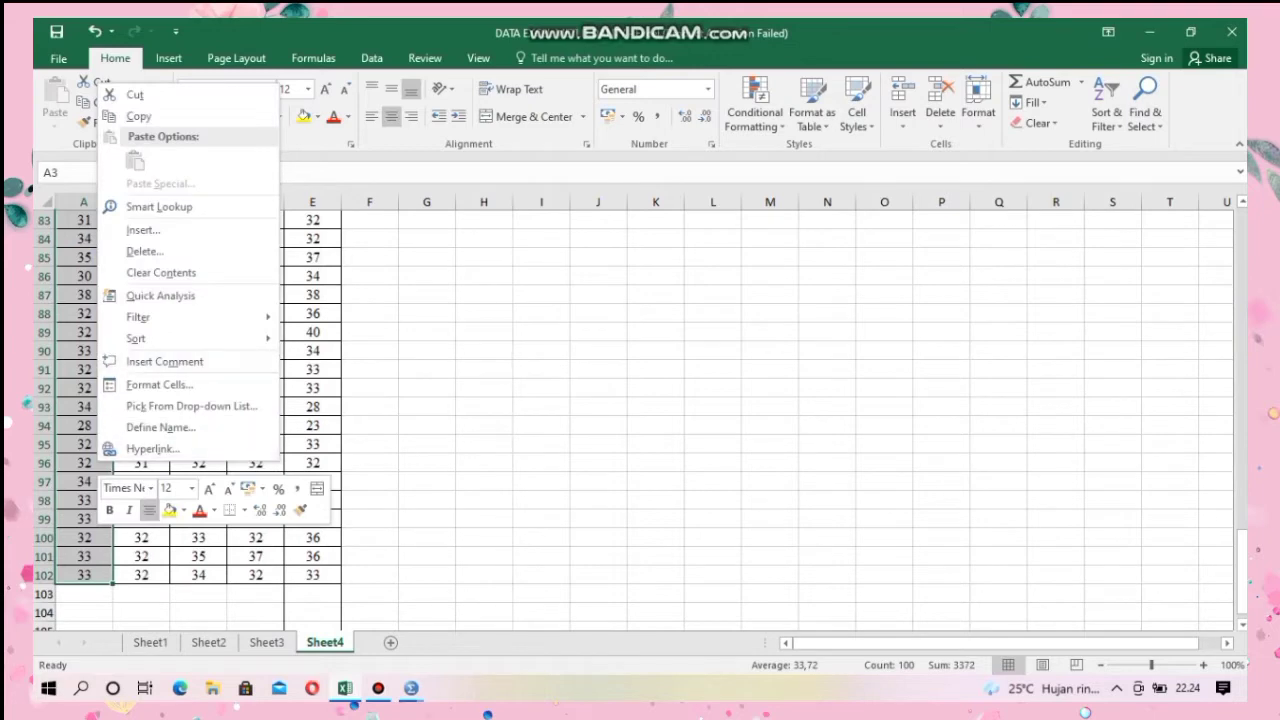
pyautogui.click(122, 116)
pyautogui.scroll(13, 632, 420)
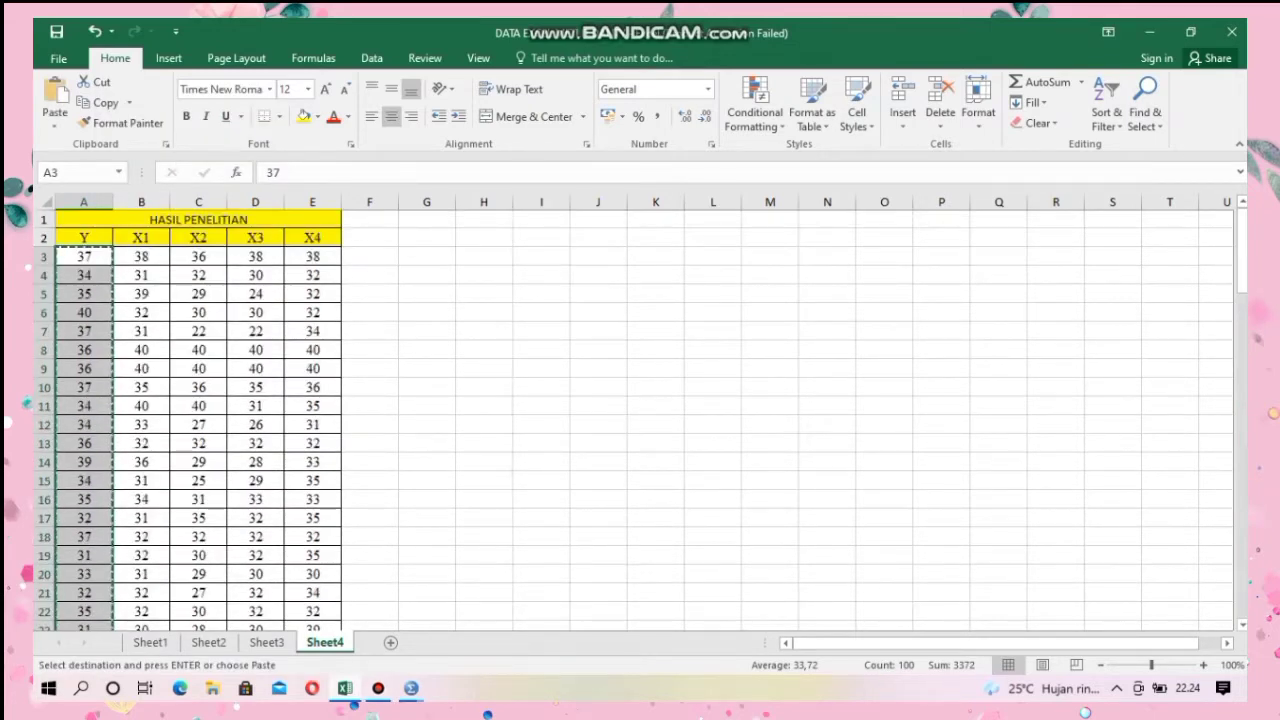
pyautogui.click(411, 688)
pyautogui.click(313, 605)
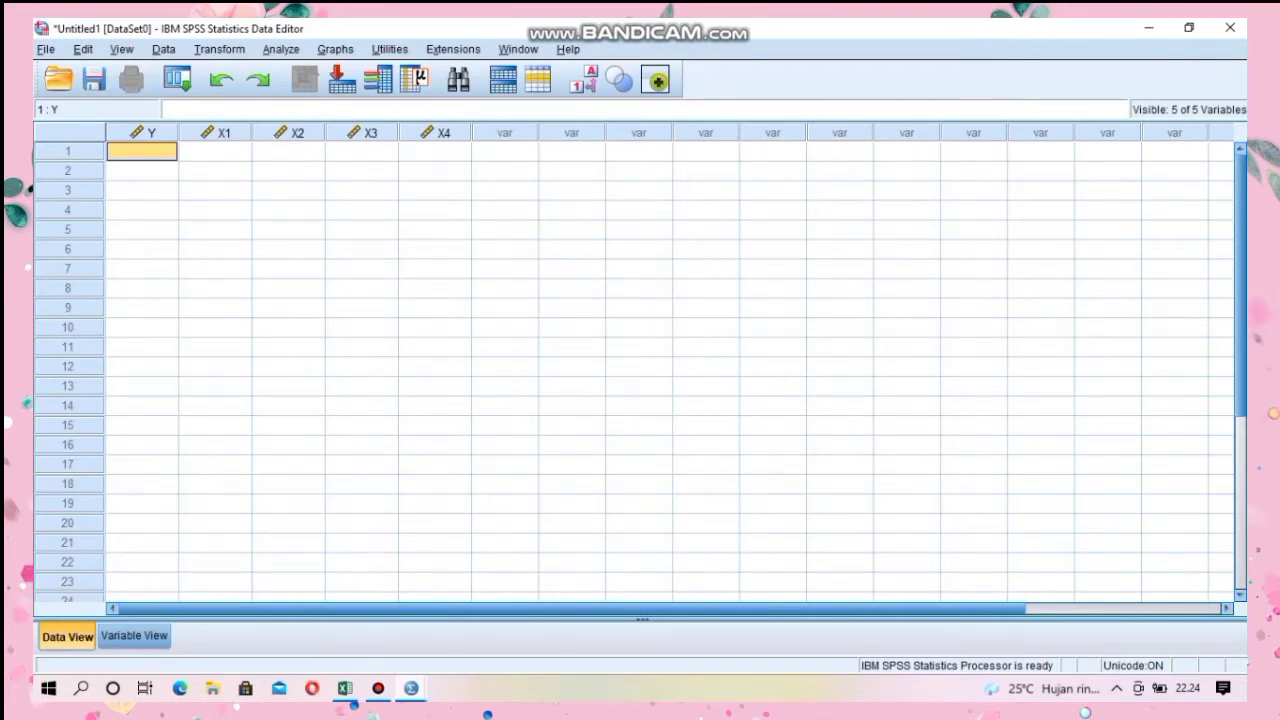
pyautogui.hotkey('ctrl', 'v')
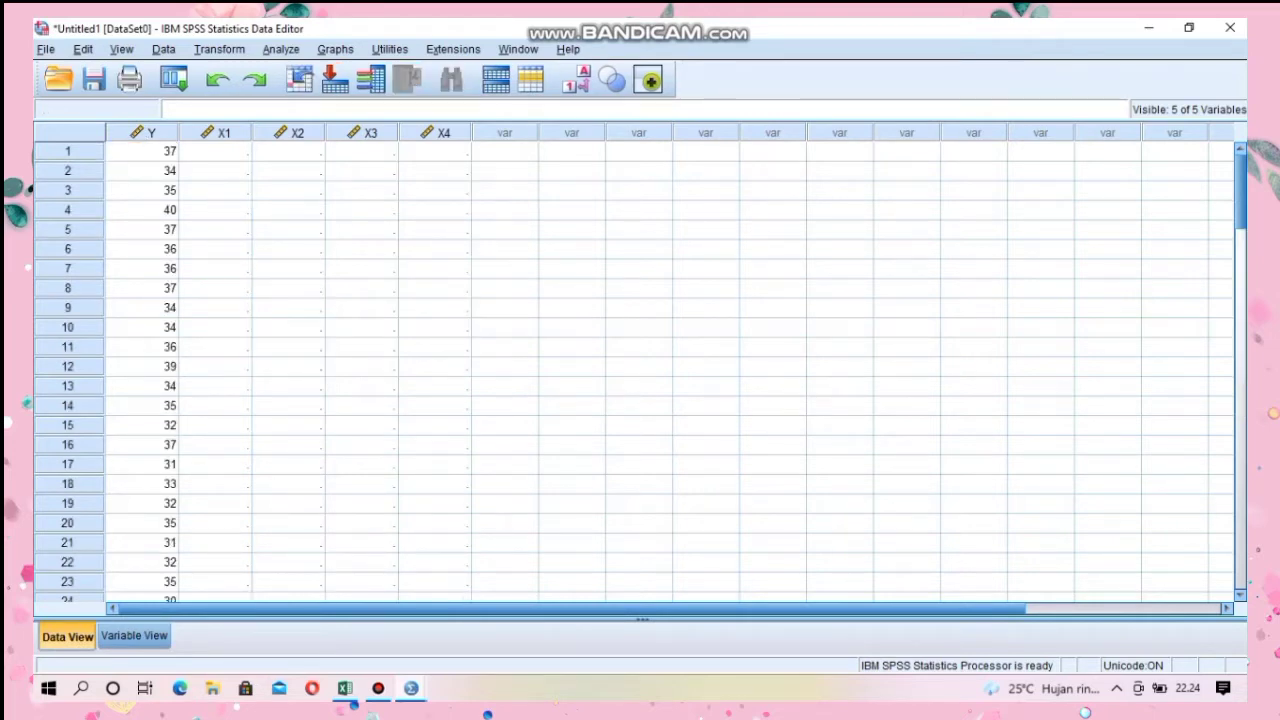
# Step: Copy the X1 scores in B3:B102 of Sheet4 in Excel and paste them into variable X1 in SPSS from case 1
pyautogui.hotkey('alt', 'Tab')
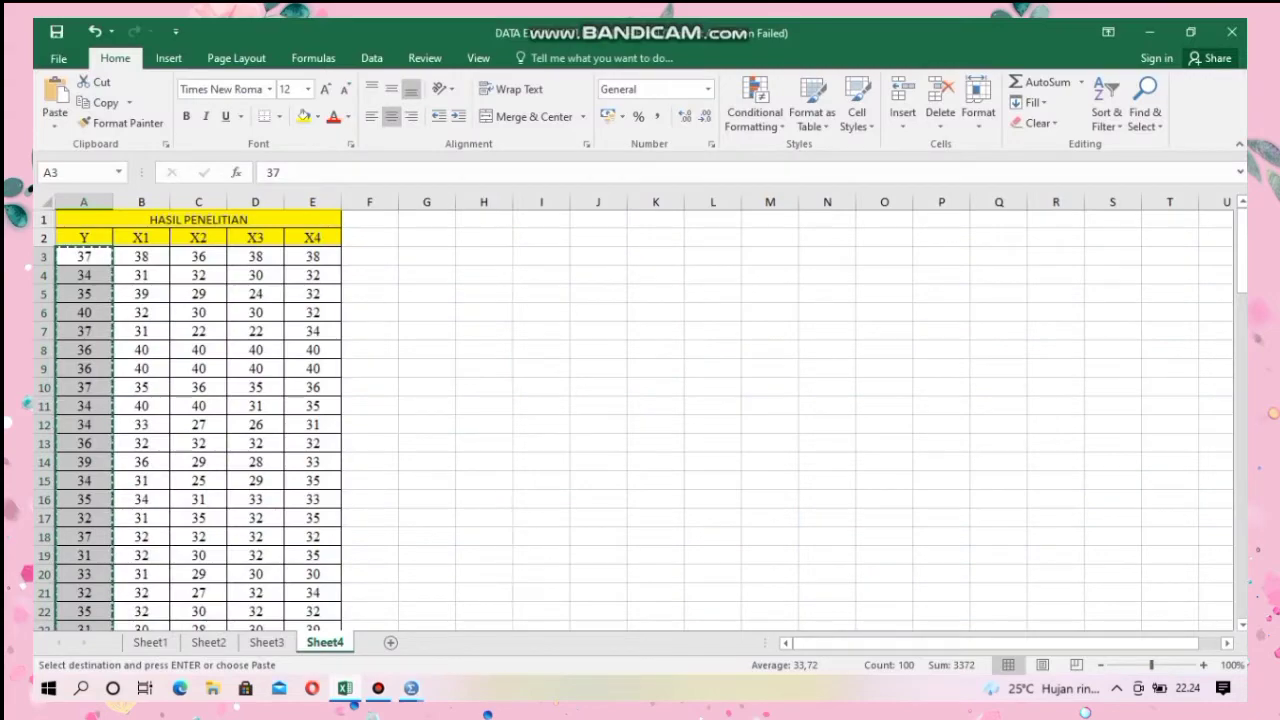
pyautogui.click(141, 257)
pyautogui.moveTo(141, 274); pyautogui.dragTo(158, 598)
pyautogui.hotkey('ctrl', 'c')
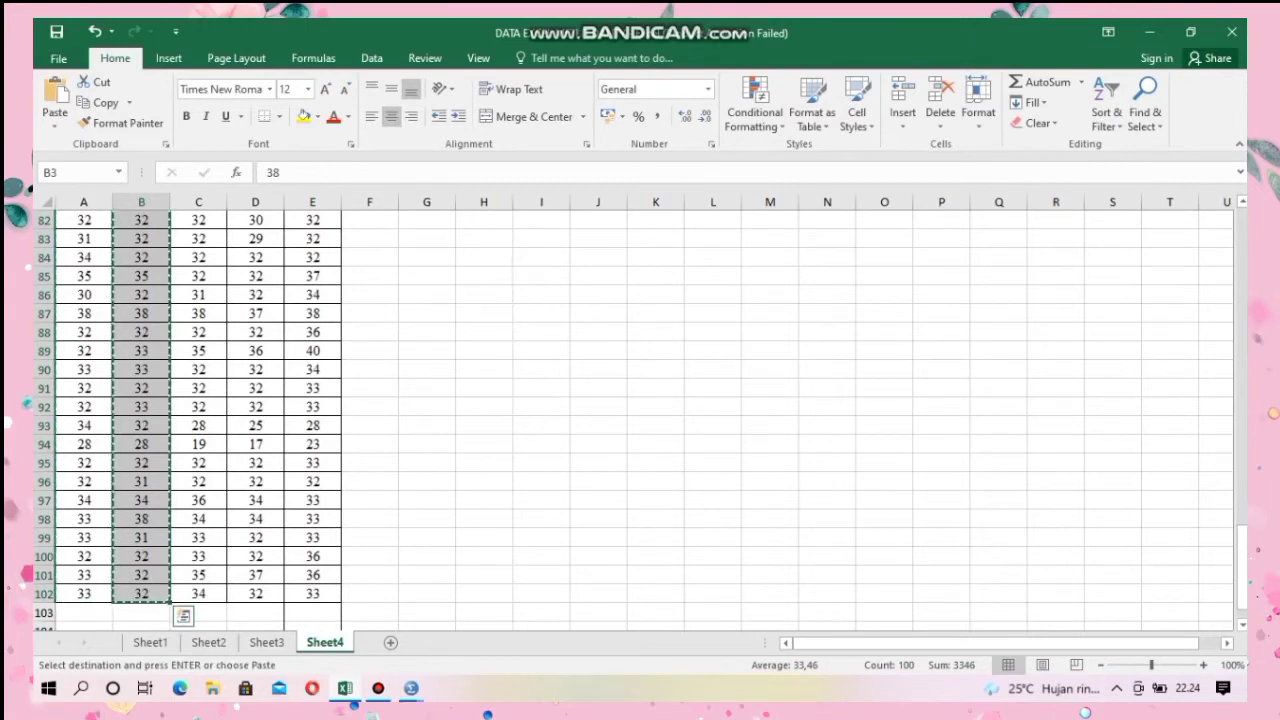
pyautogui.click(411, 688)
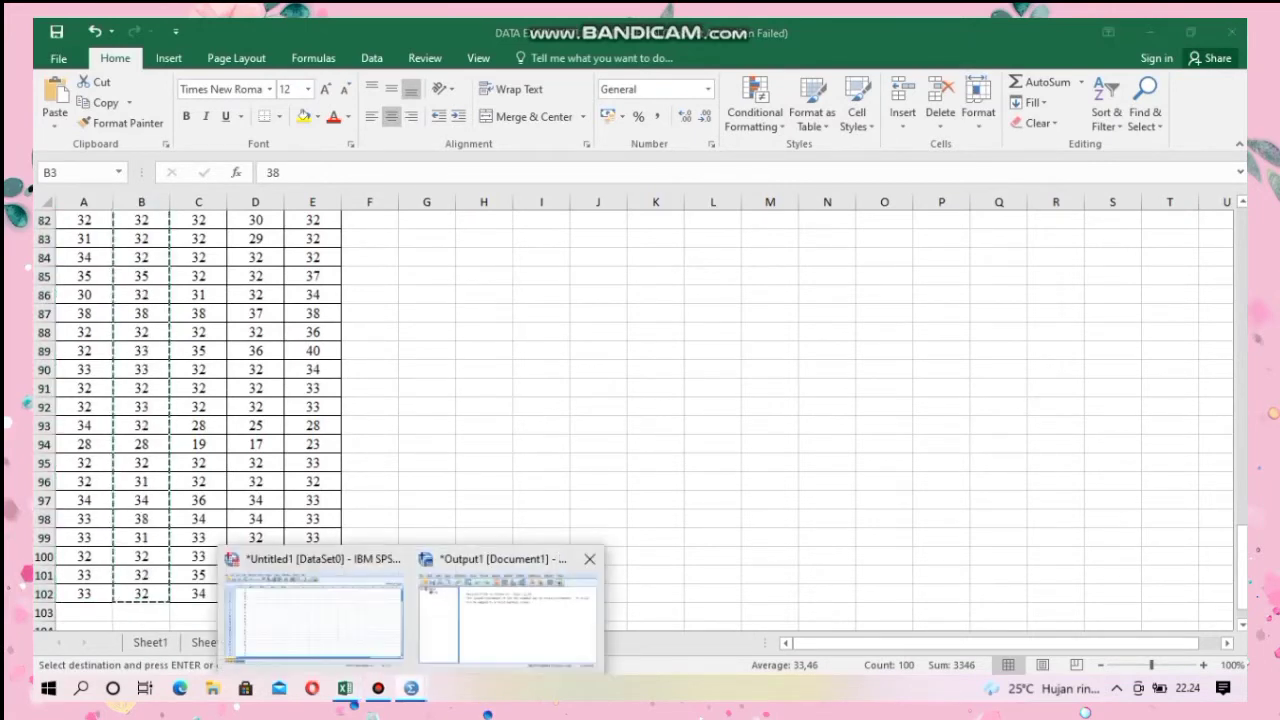
pyautogui.click(313, 615)
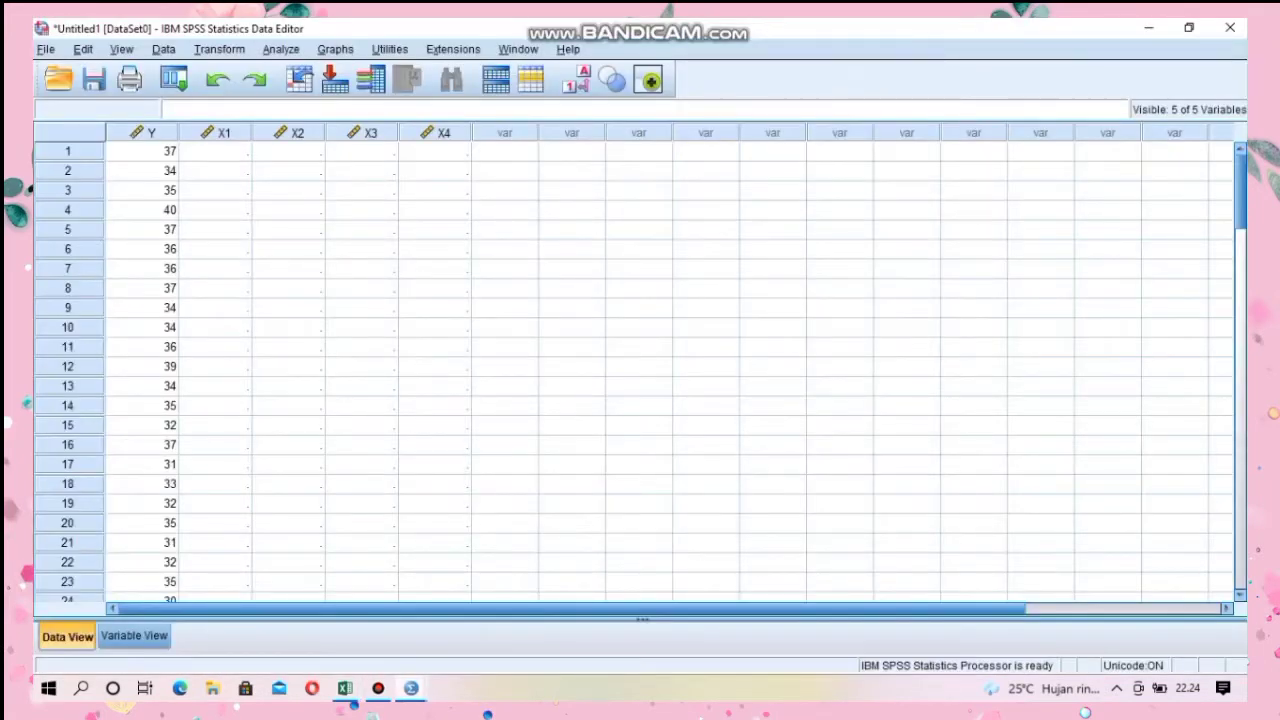
pyautogui.press('pagedown')
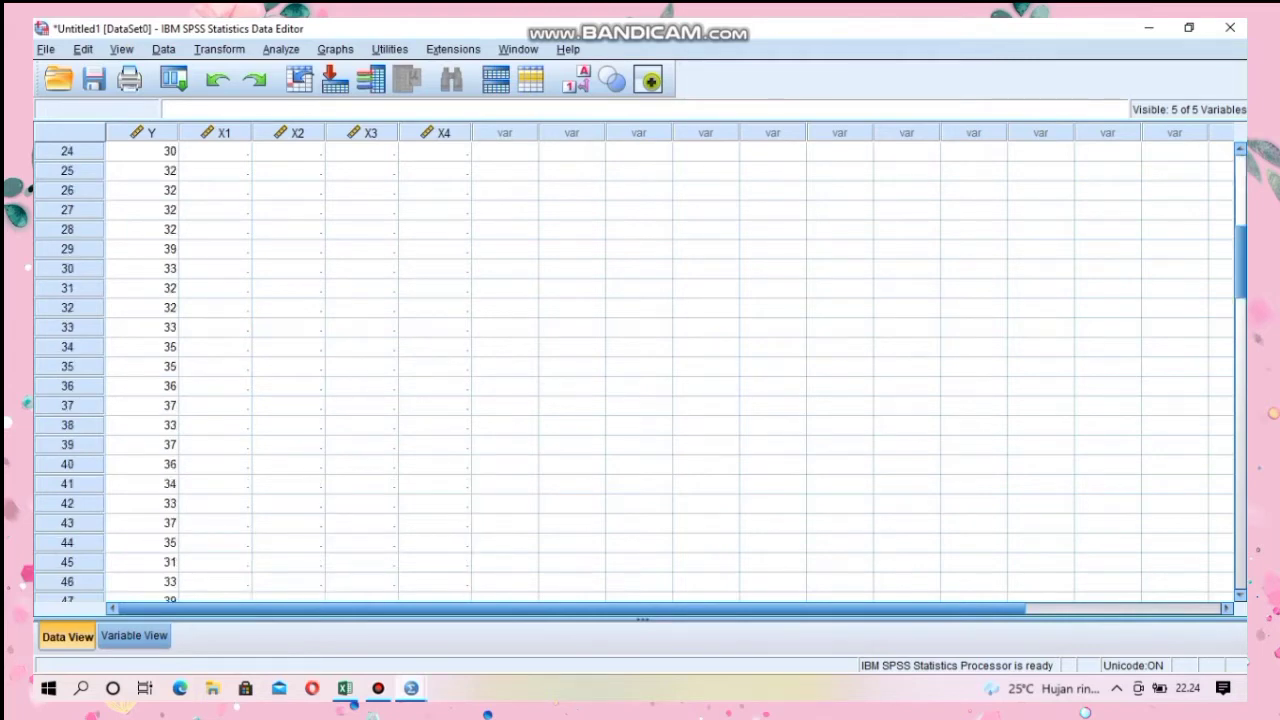
pyautogui.click(215, 151)
pyautogui.scroll(8, 640, 370)
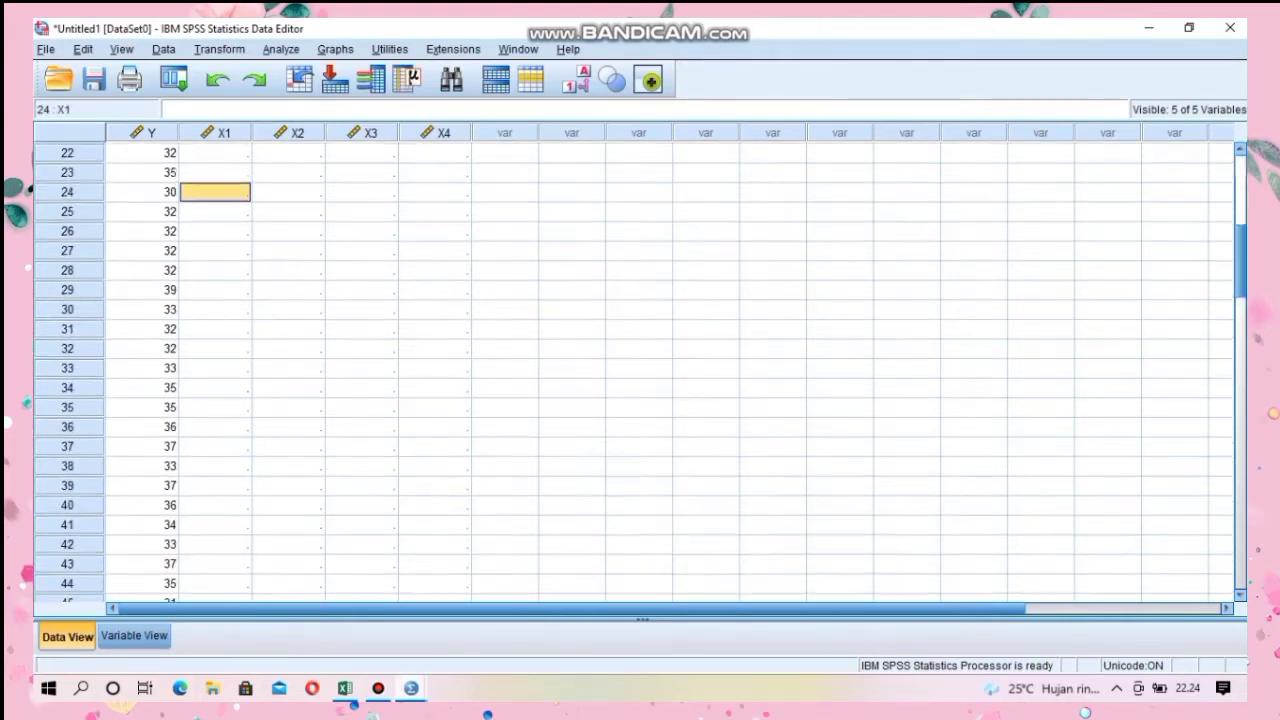
pyautogui.click(215, 151)
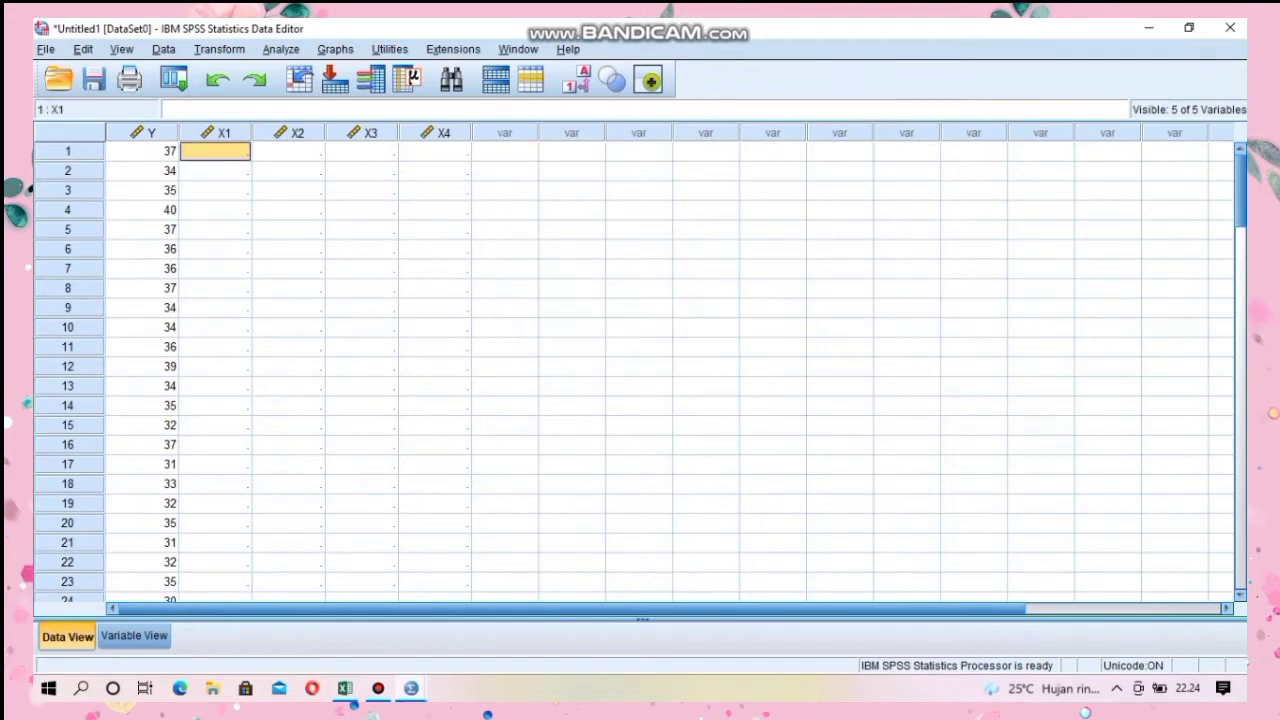
pyautogui.hotkey('ctrl', 'v')
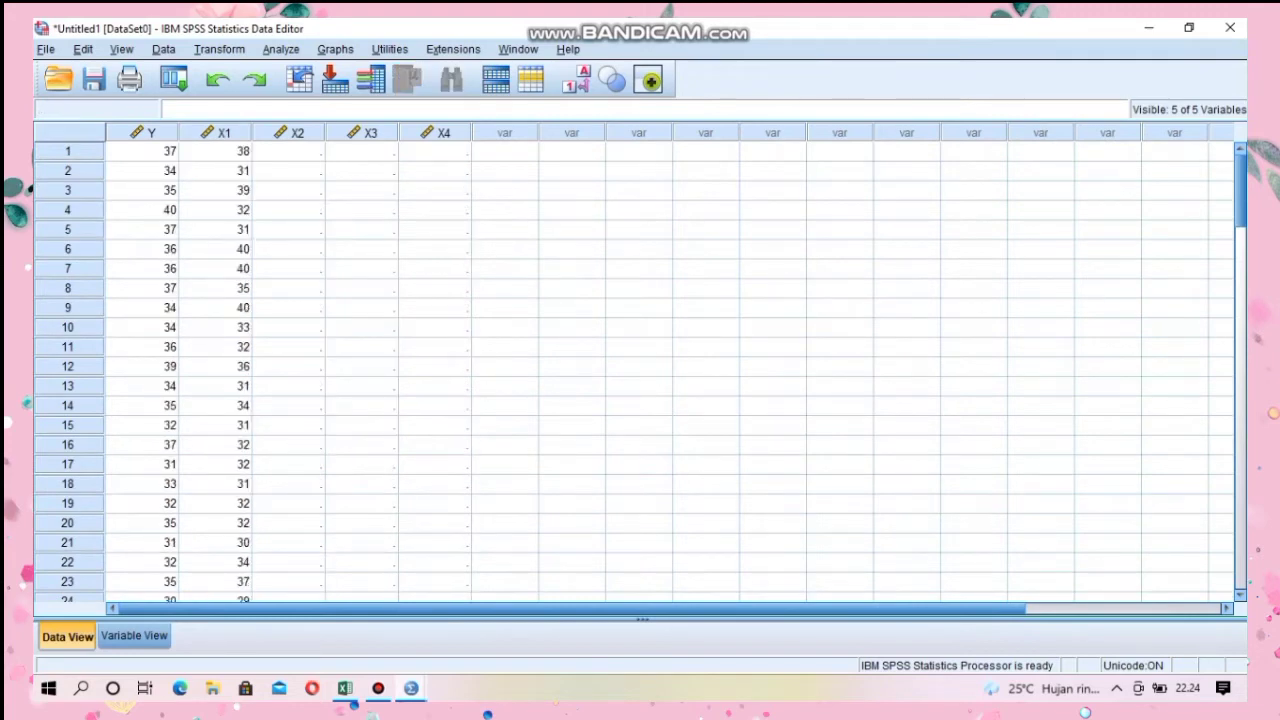
# Step: Copy the X2 scores in C3:C102 of Sheet4 in Excel and paste them into variable X2 in SPSS from case 1
pyautogui.click(345, 688)
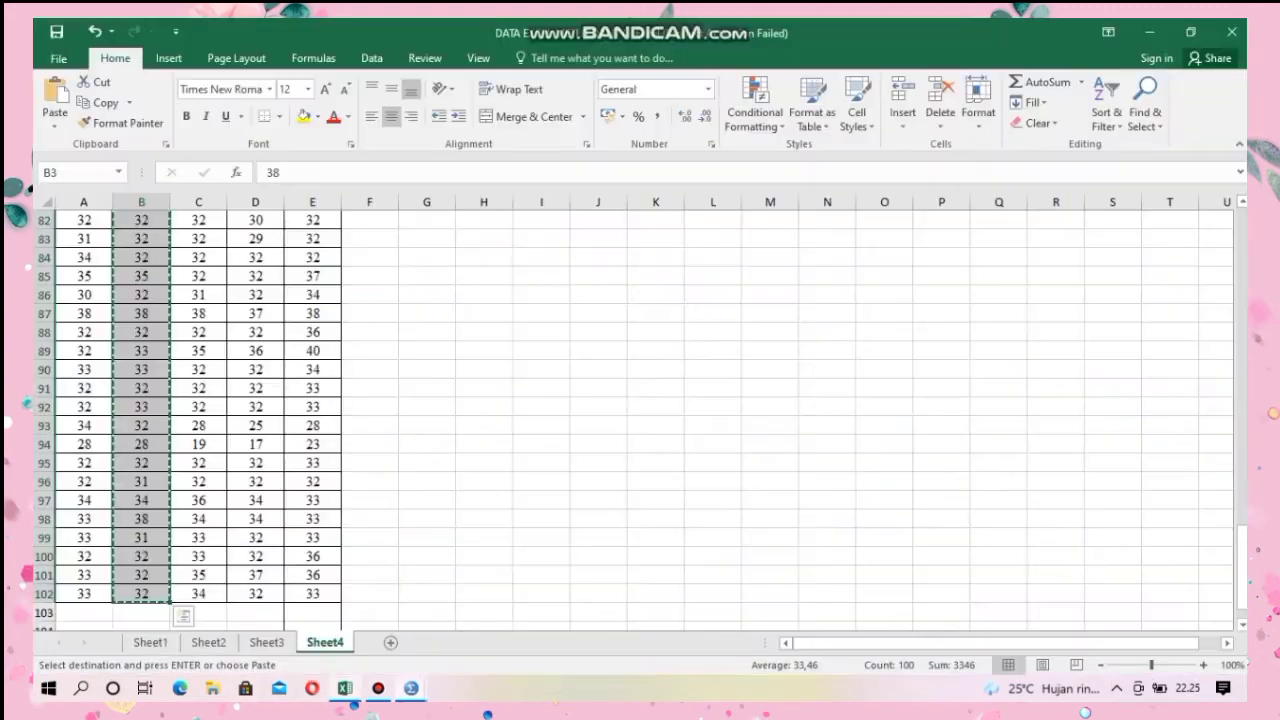
pyautogui.moveTo(1242, 553); pyautogui.dragTo(1242, 234)
pyautogui.moveTo(198, 256); pyautogui.dragTo(205, 612)
pyautogui.hotkey('ctrl', 'c')
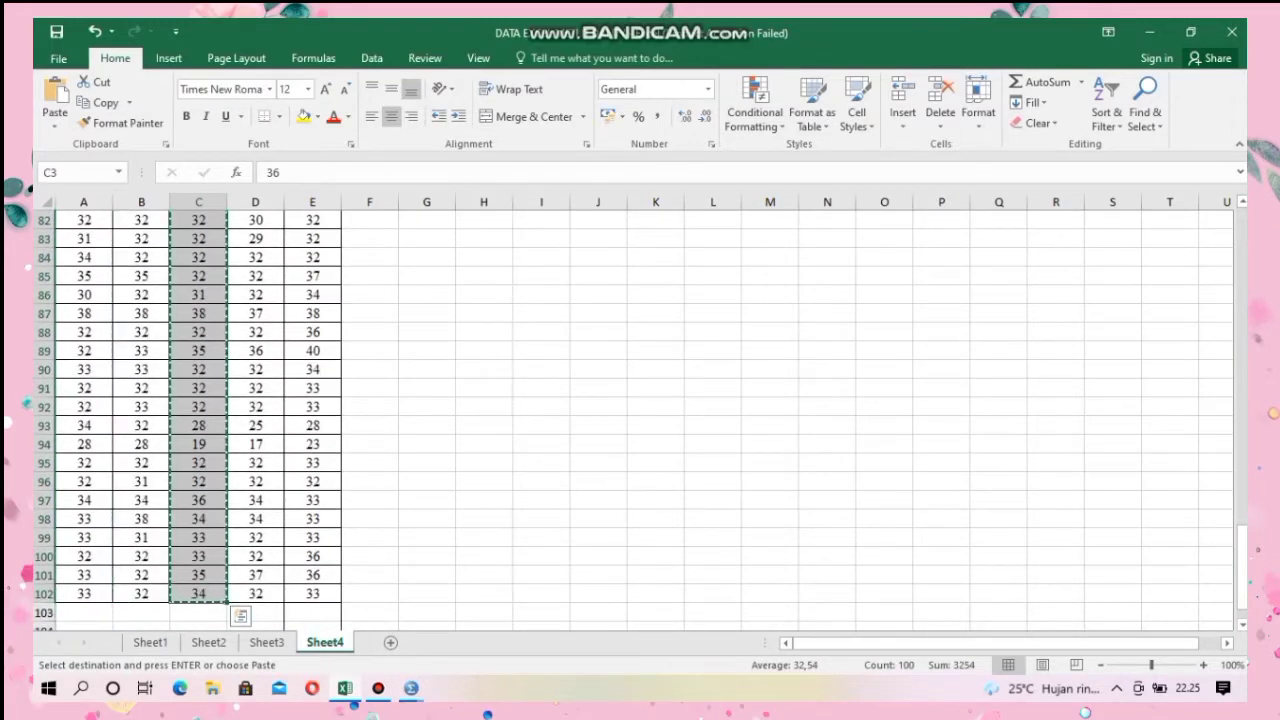
pyautogui.click(411, 688)
pyautogui.click(314, 622)
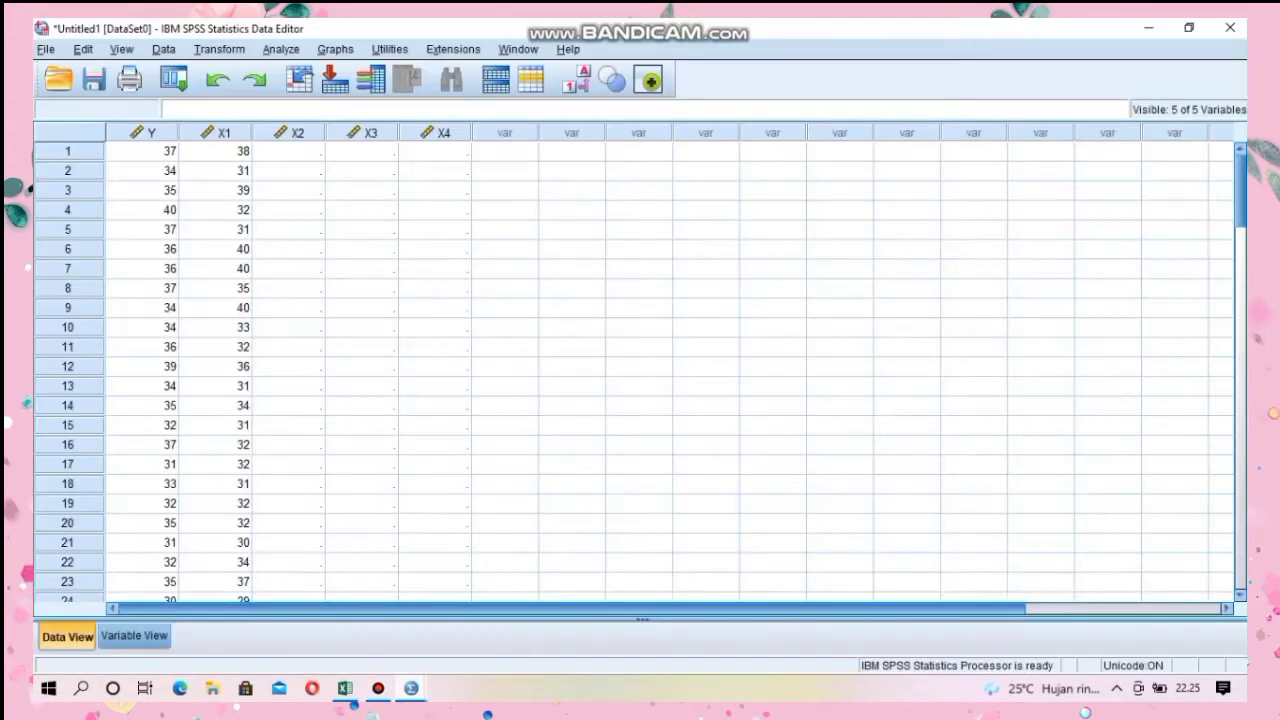
pyautogui.scroll(-15, 640, 370)
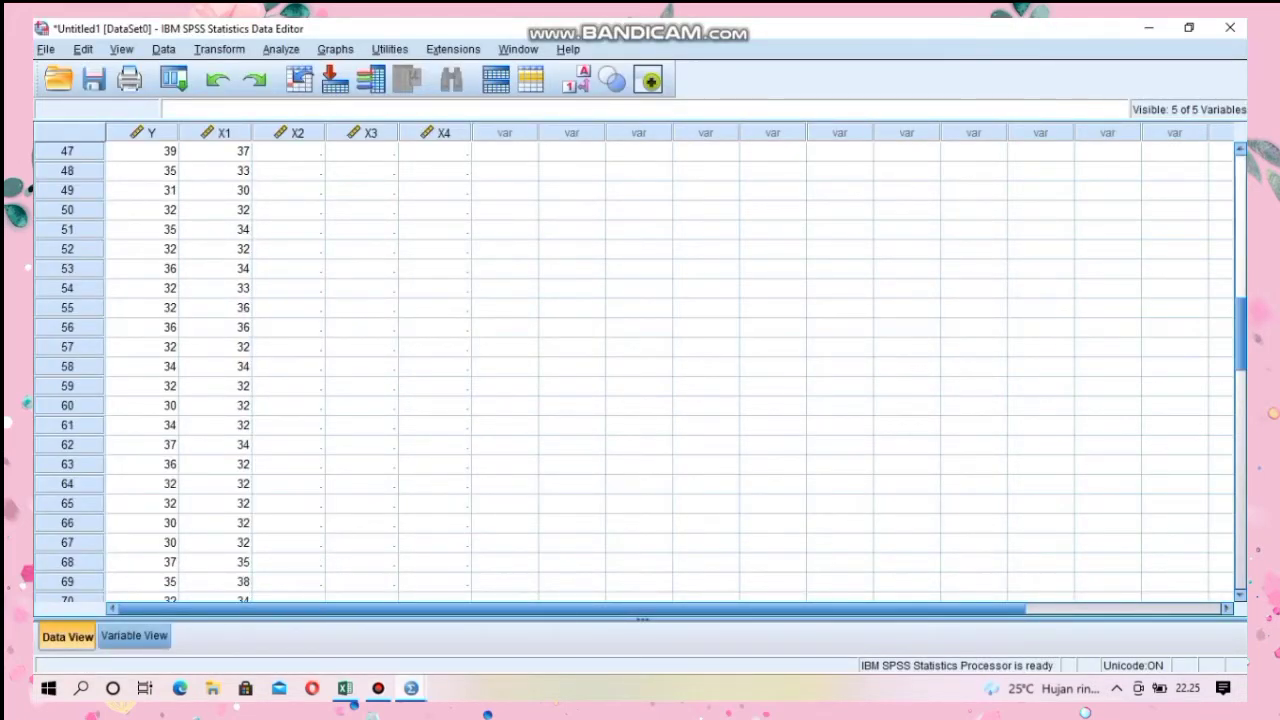
pyautogui.scroll(15, 640, 370)
pyautogui.click(288, 151)
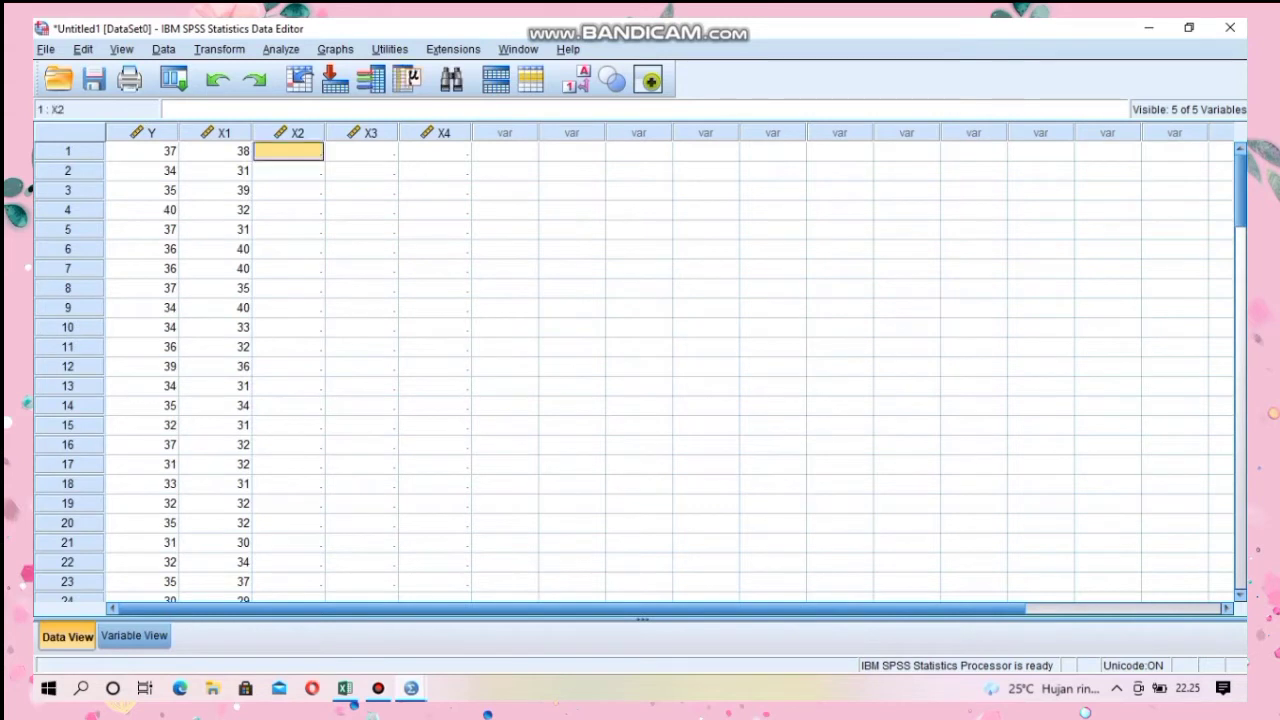
pyautogui.hotkey('ctrl', 'v')
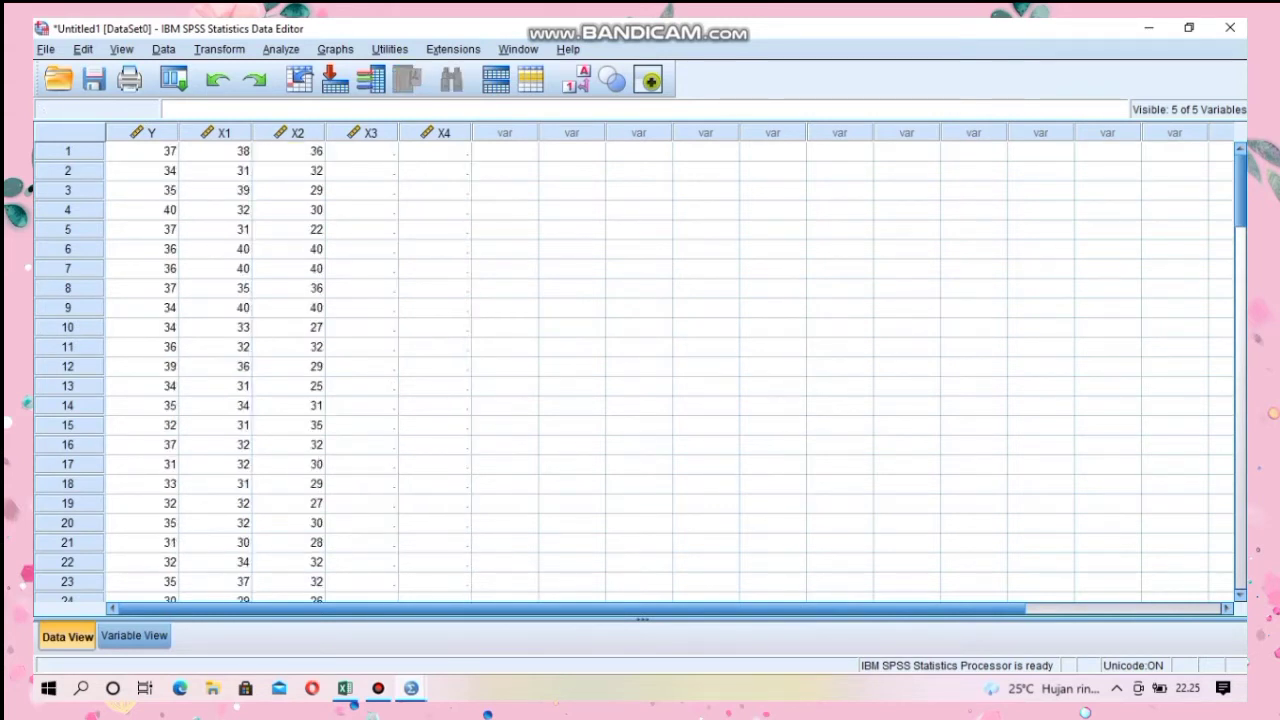
# Step: Copy the X3 scores in D3:D102 of Sheet4 in Excel and paste them into variable X3 in SPSS from case 1
pyautogui.click(361, 151)
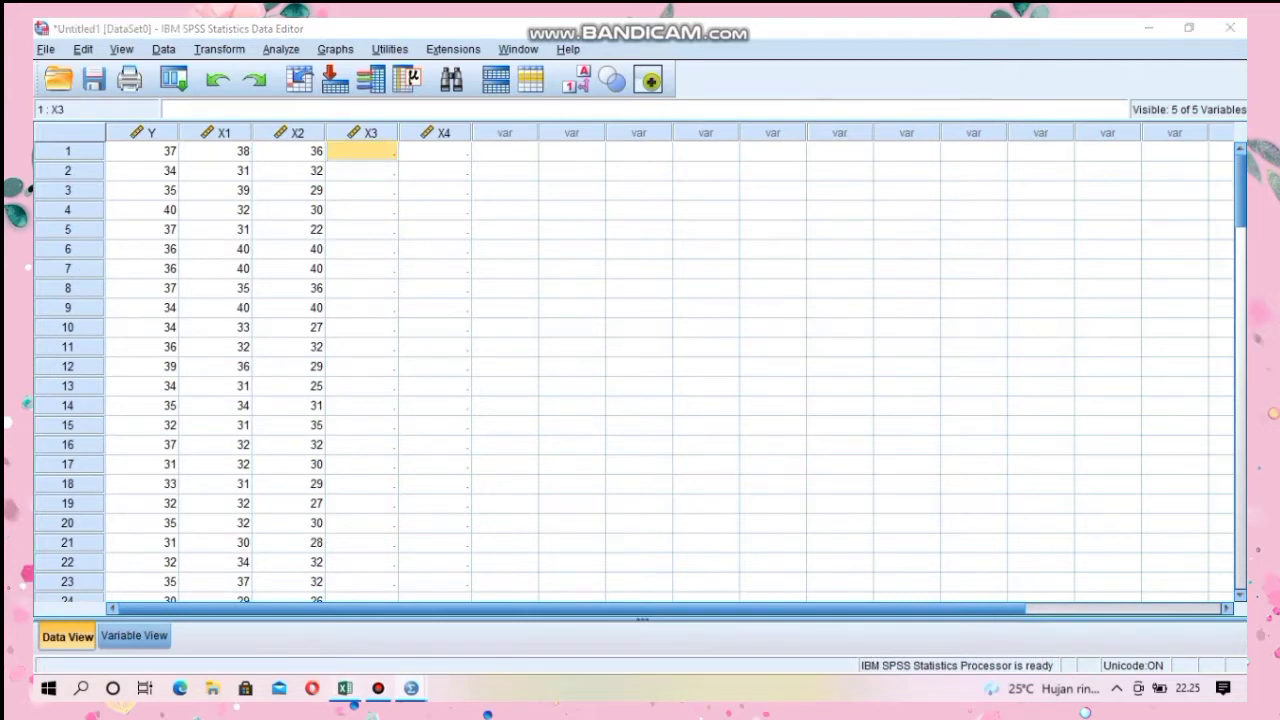
pyautogui.hotkey('alt', 'Tab')
pyautogui.press('Right')
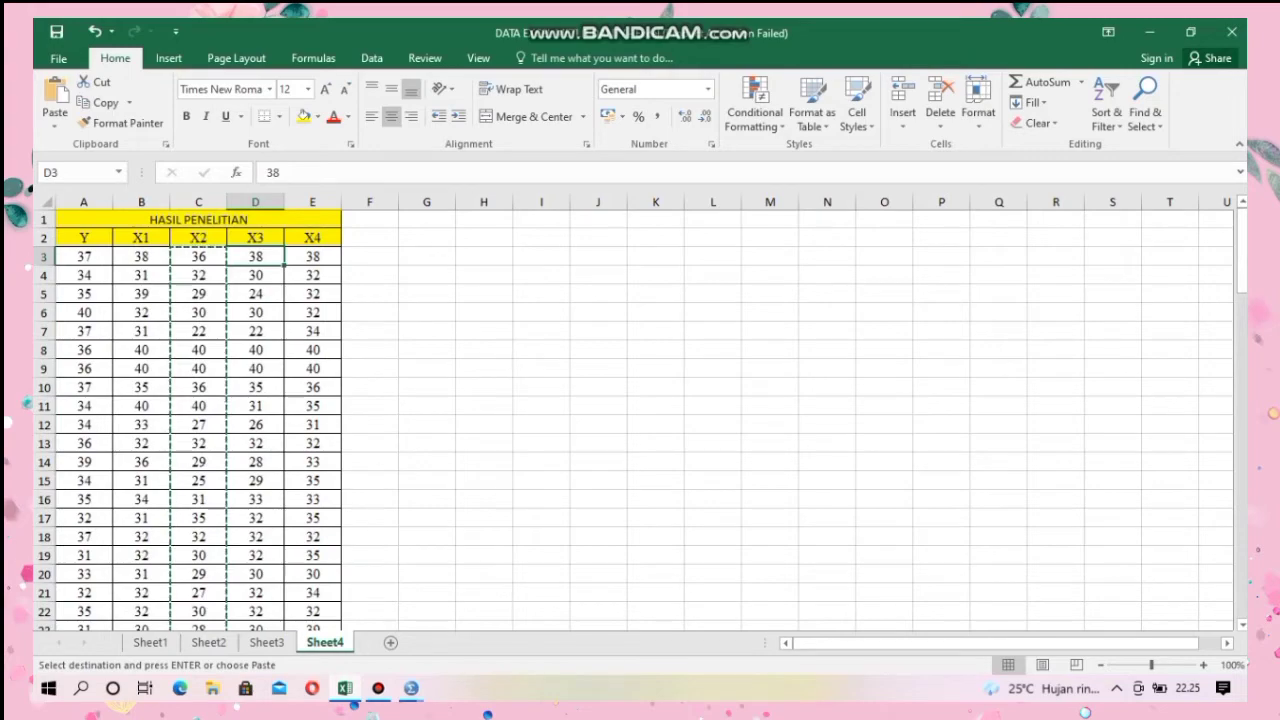
pyautogui.moveTo(256, 257); pyautogui.dragTo(256, 612)
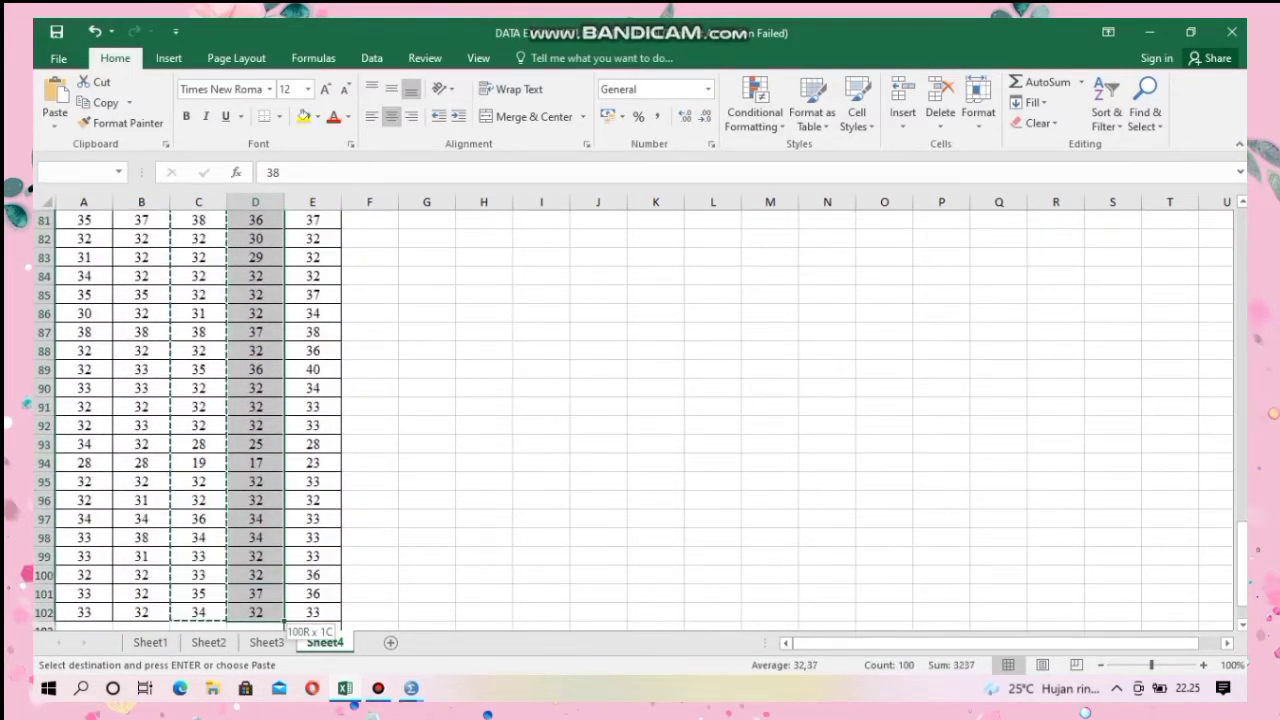
pyautogui.hotkey('ctrl', 'c')
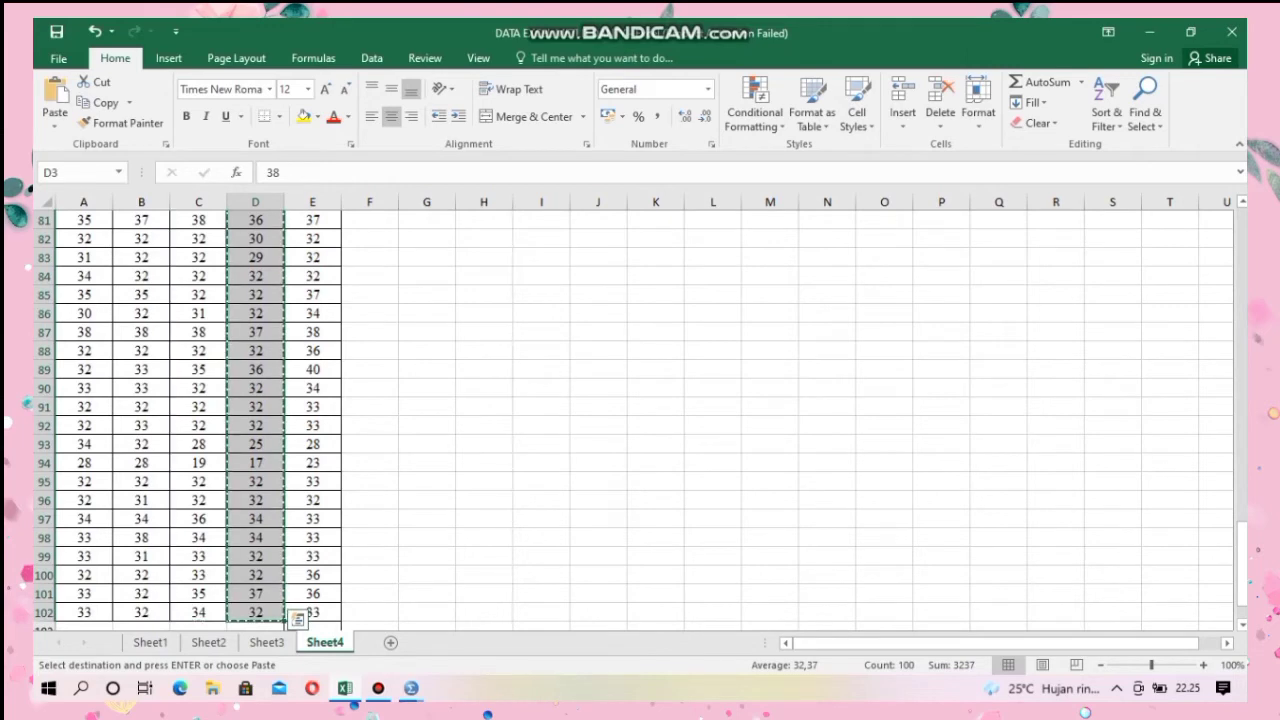
pyautogui.moveTo(411, 688)
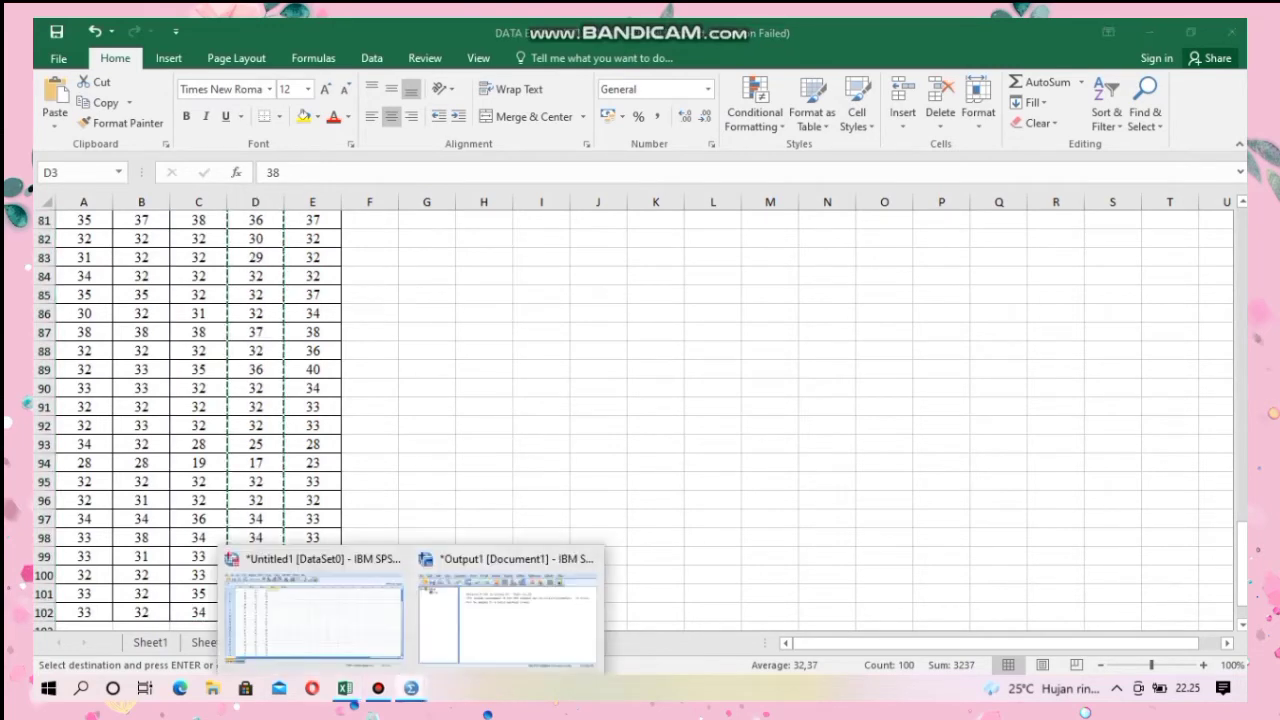
pyautogui.click(320, 605)
pyautogui.scroll(-8, 640, 370)
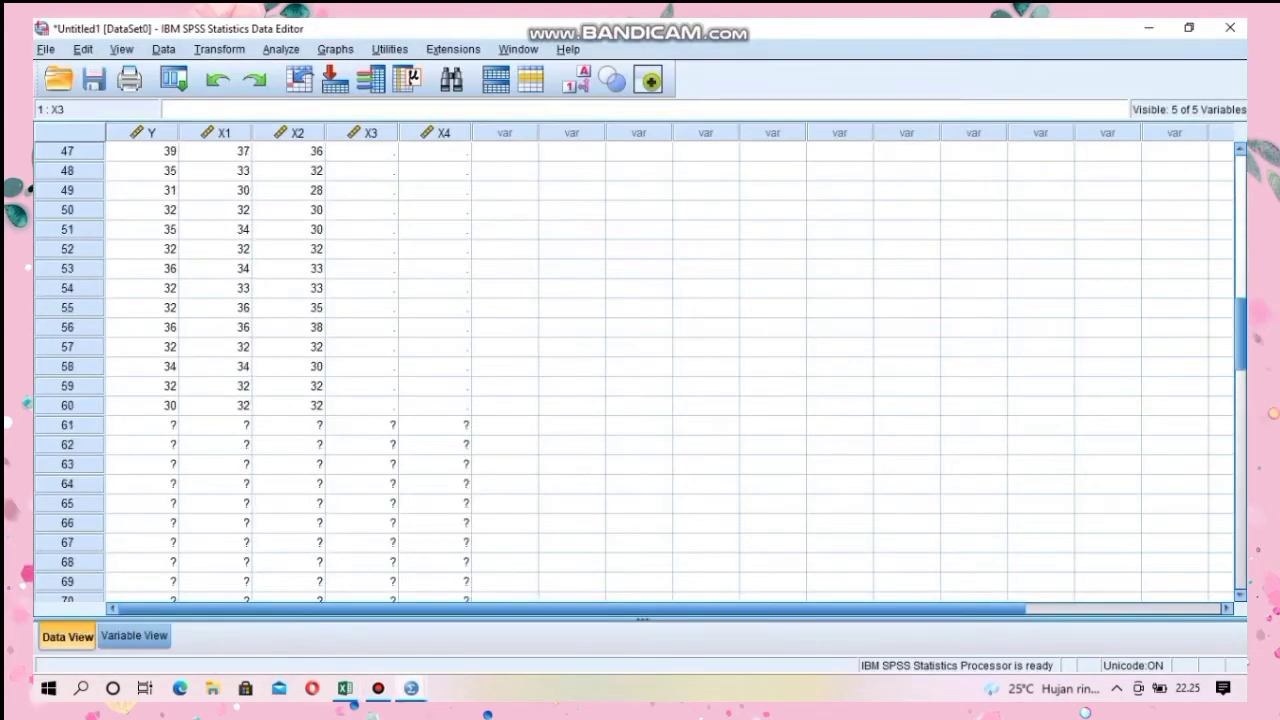
pyautogui.scroll(15, 640, 370)
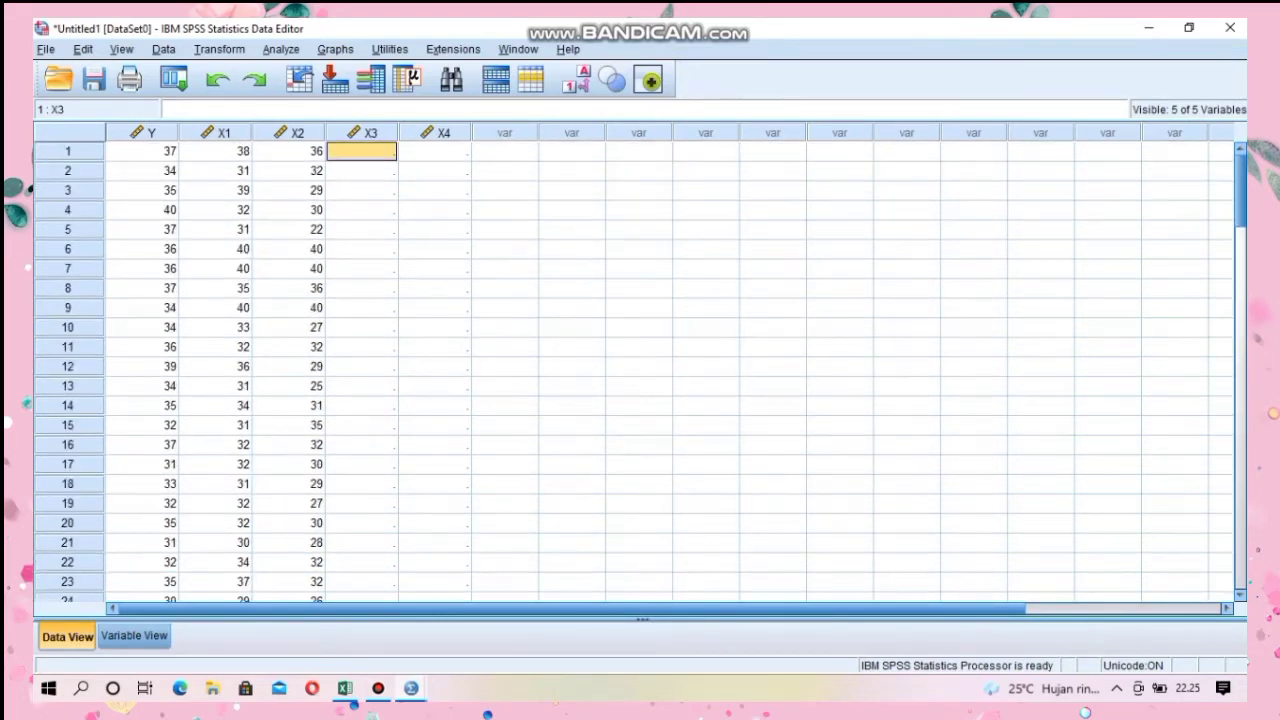
pyautogui.hotkey('ctrl', 'v')
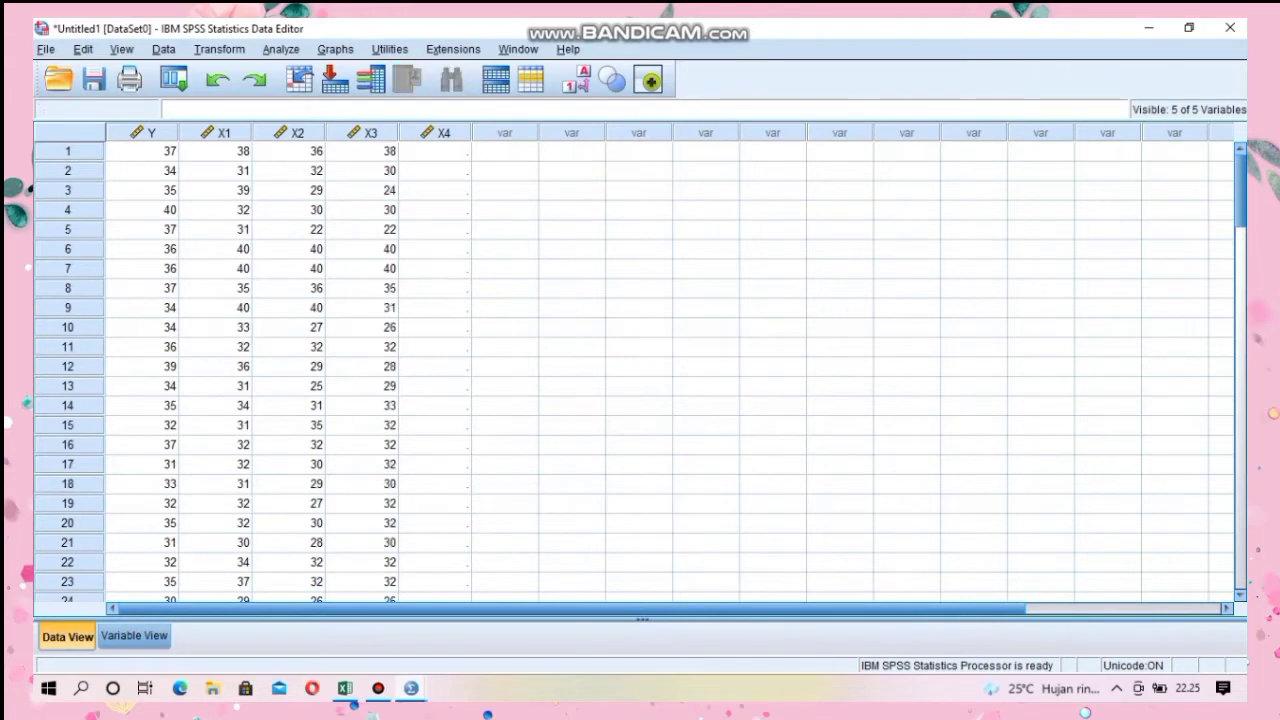
# Step: Copy the X4 scores in E3:E102 of Sheet4 in Excel and paste them into variable X4 in SPSS from case 1
pyautogui.hotkey('alt', 'Tab')
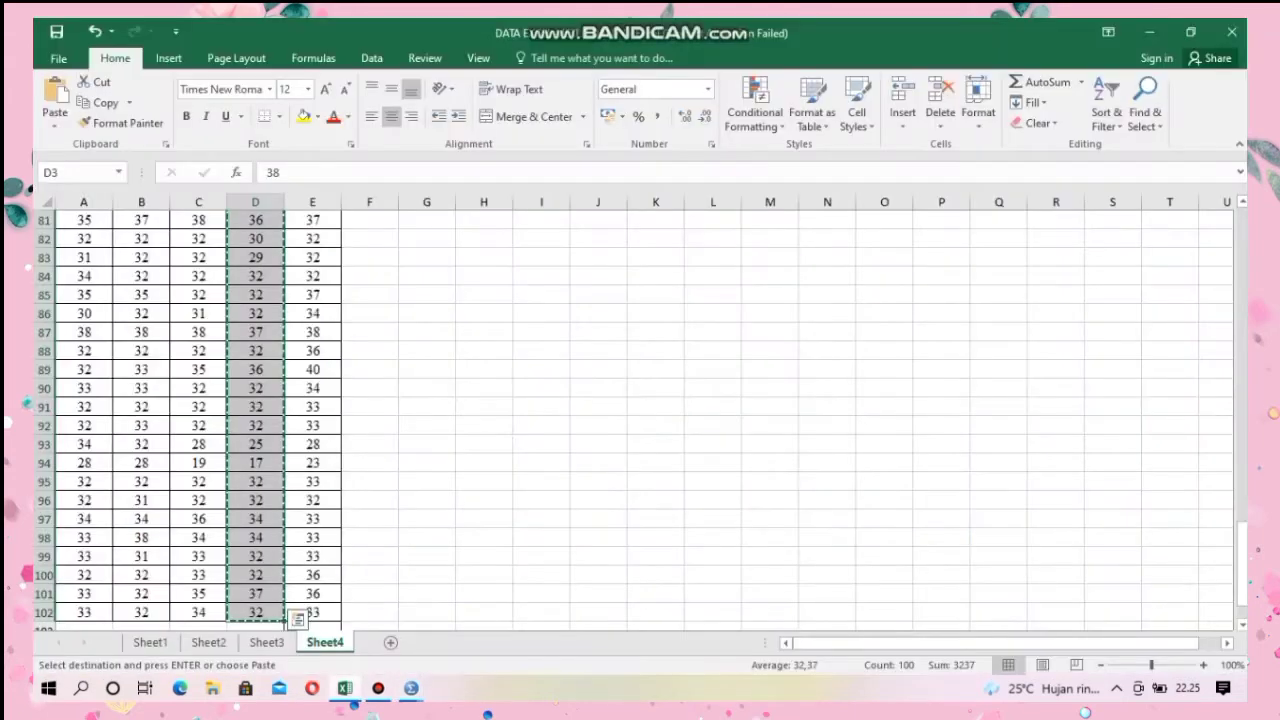
pyautogui.moveTo(1242, 576); pyautogui.dragTo(1242, 258)
pyautogui.click(313, 257)
pyautogui.moveTo(313, 257); pyautogui.dragTo(340, 568)
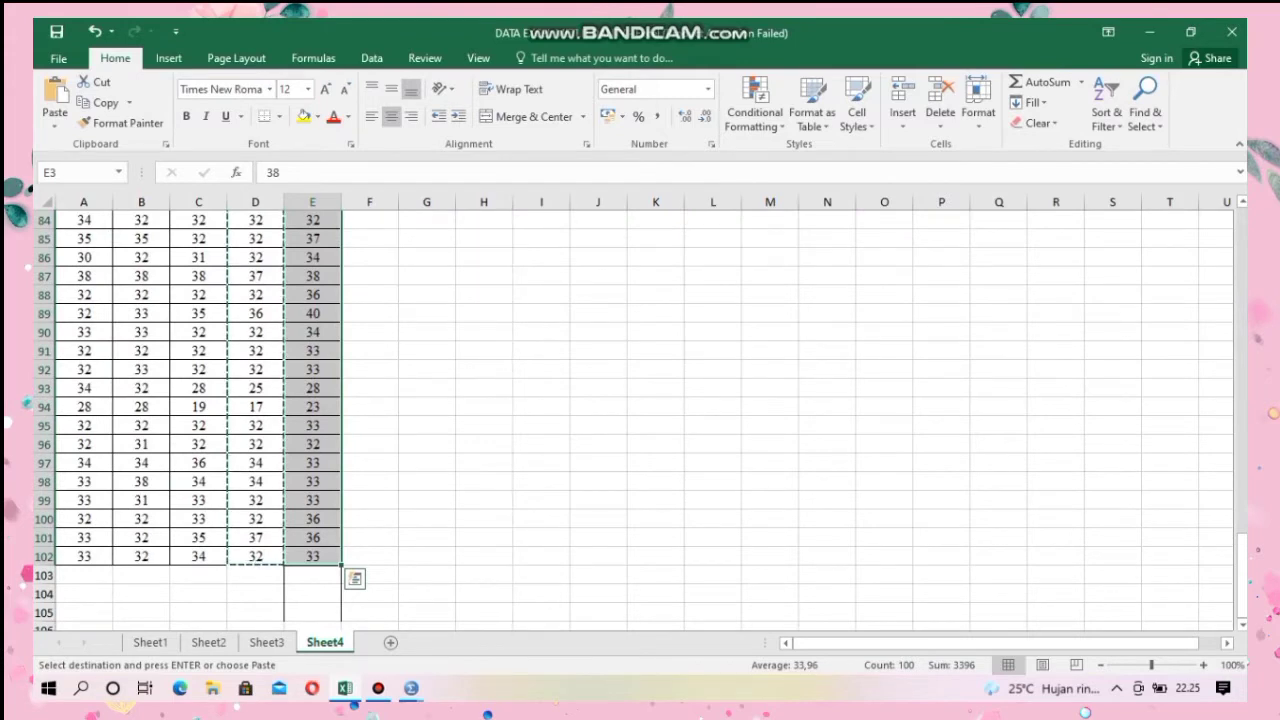
pyautogui.hotkey('ctrl', 'c')
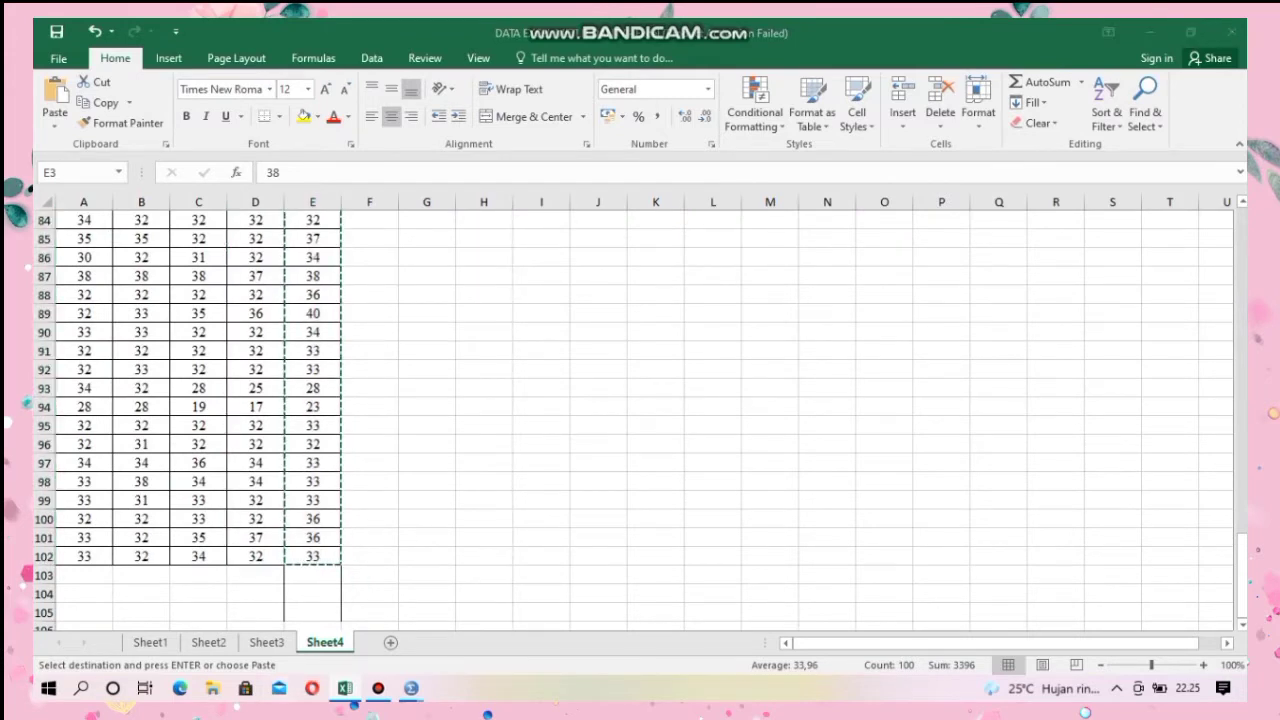
pyautogui.click(279, 688)
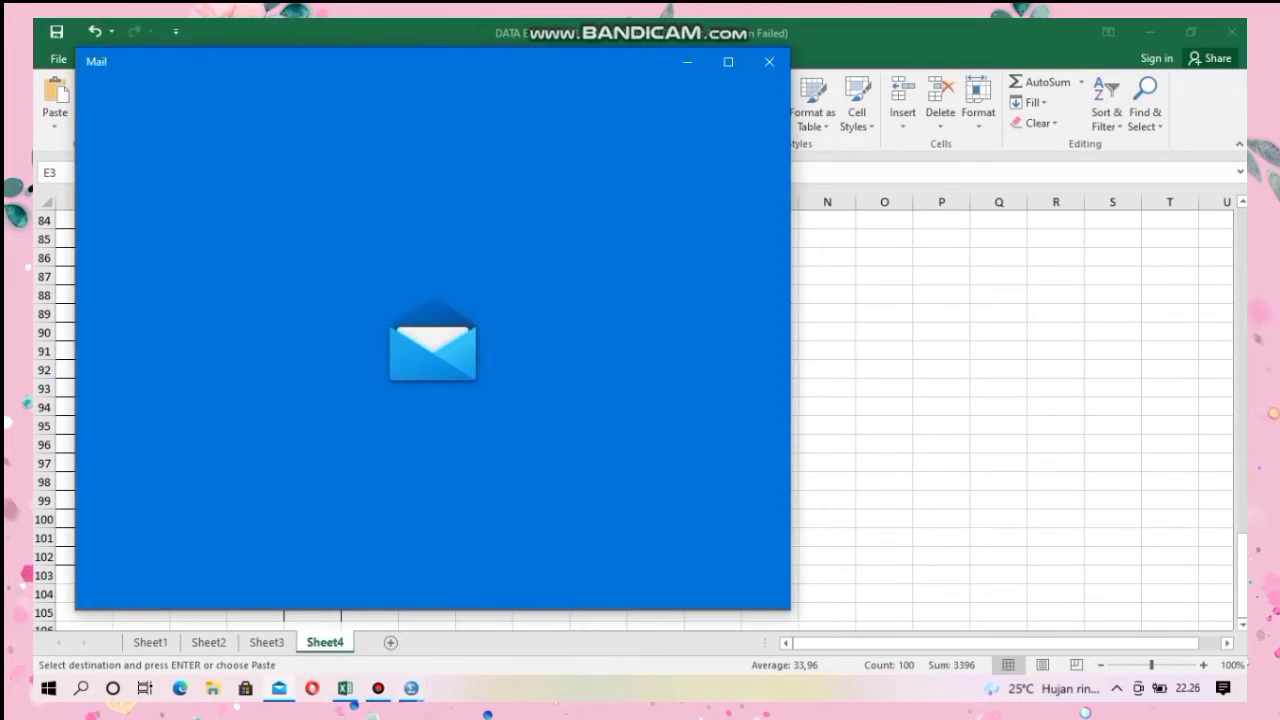
pyautogui.click(769, 61)
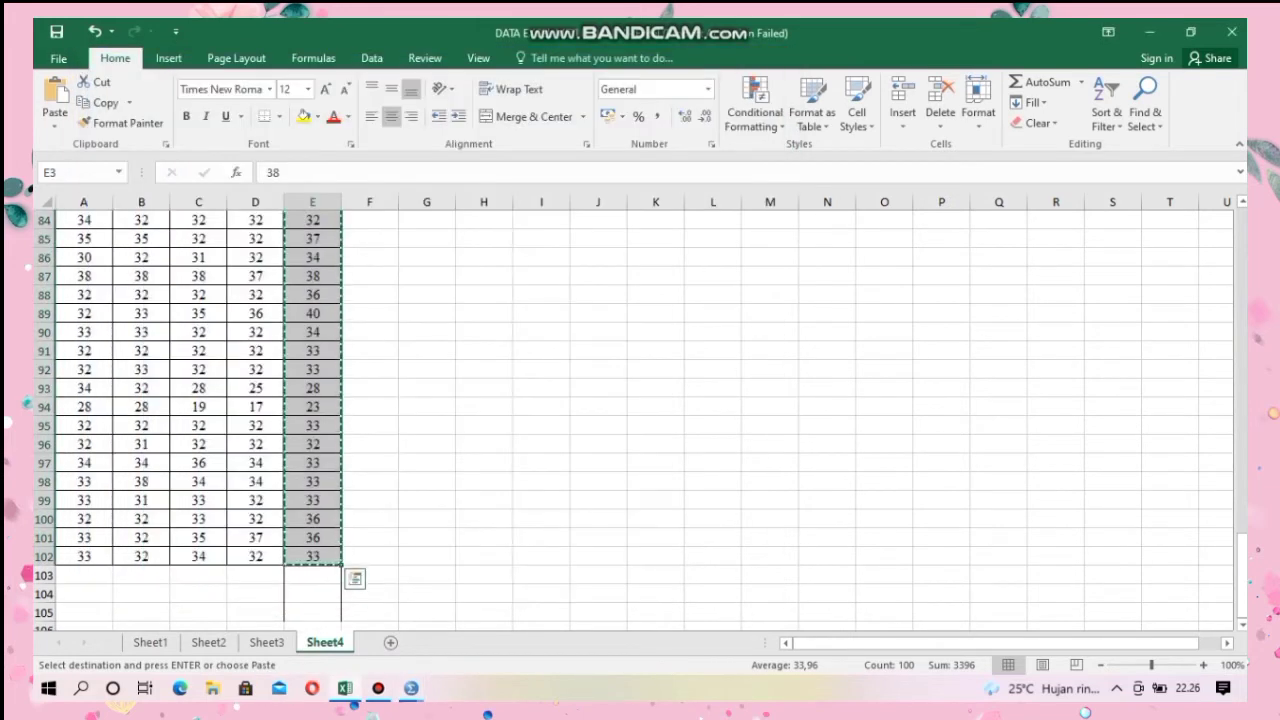
pyautogui.click(390, 560)
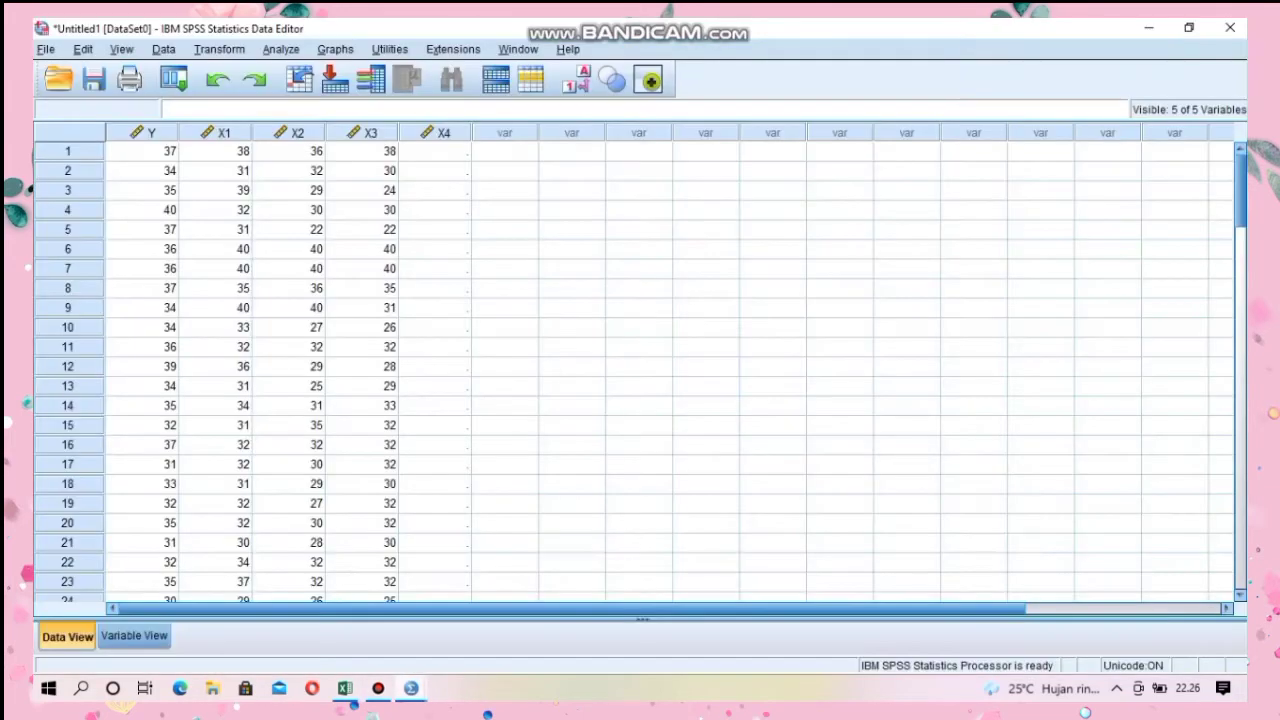
pyautogui.scroll(-15, 640, 370)
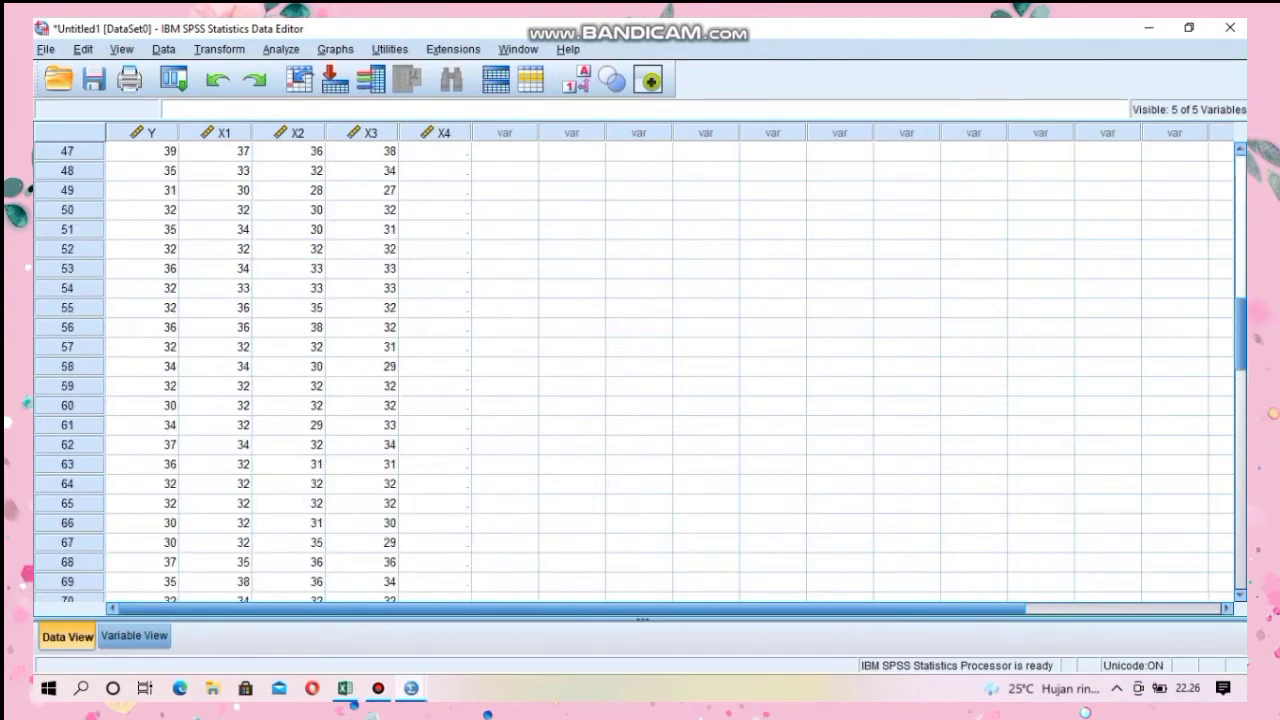
pyautogui.scroll(15, 640, 370)
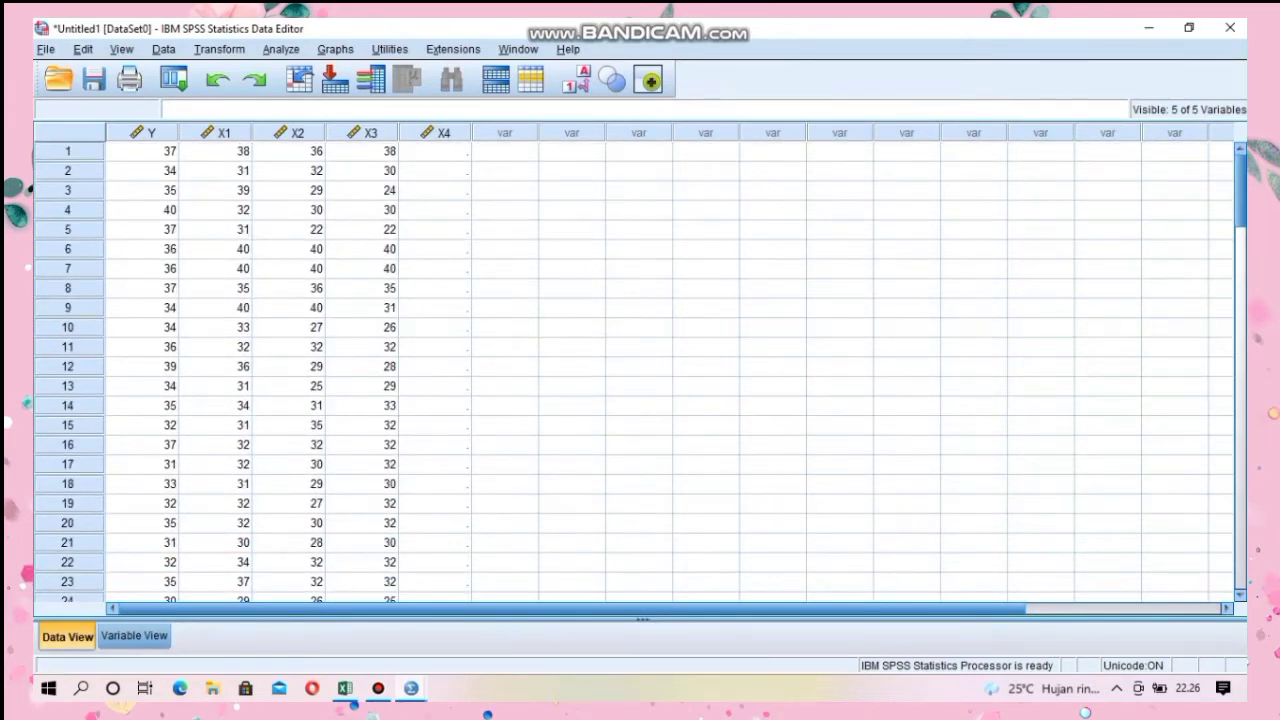
pyautogui.click(435, 151)
pyautogui.hotkey('ctrl', 'v')
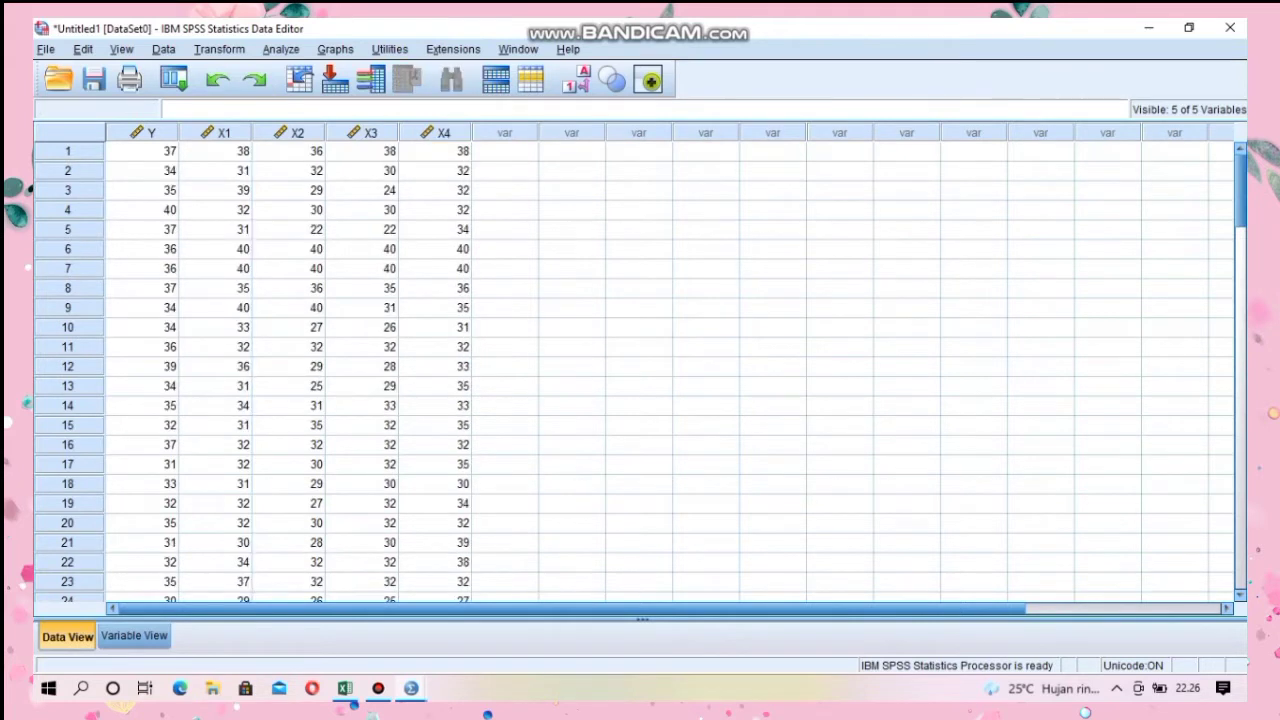
# Step: Start a Linear Regression analysis and assign Y as the dependent variable
pyautogui.scroll(-15, 640, 370)
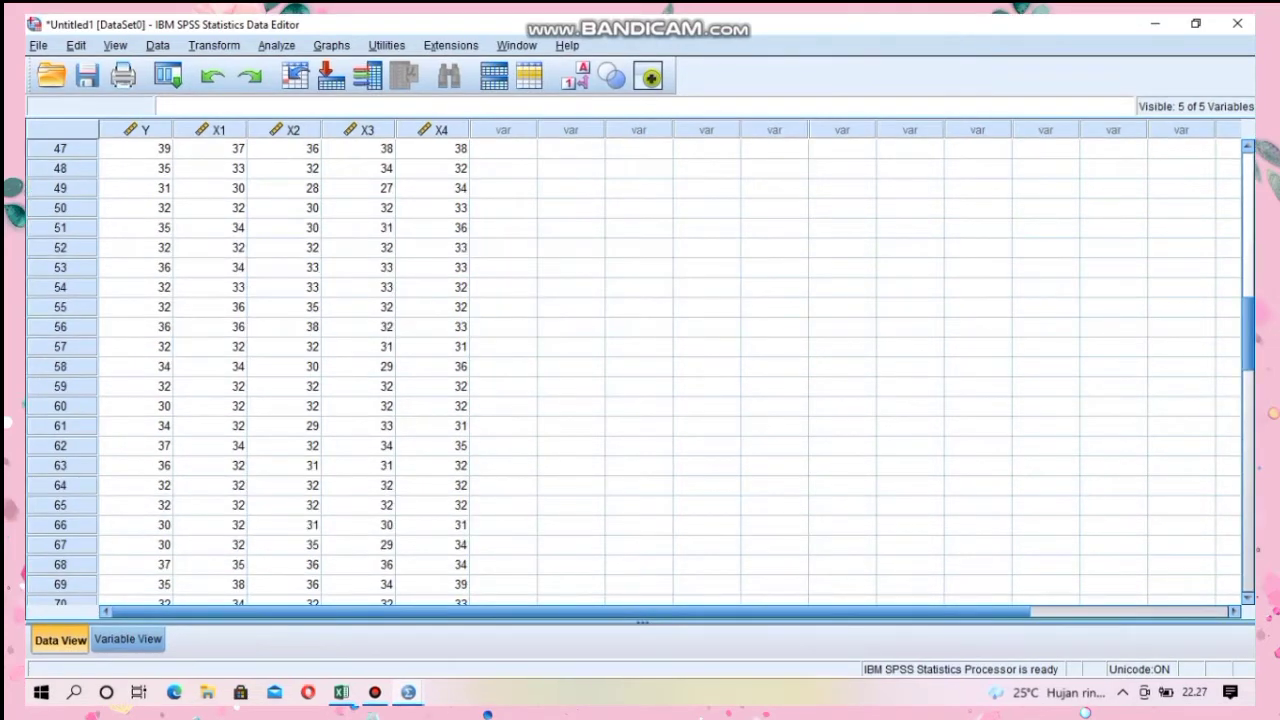
pyautogui.scroll(15, 640, 370)
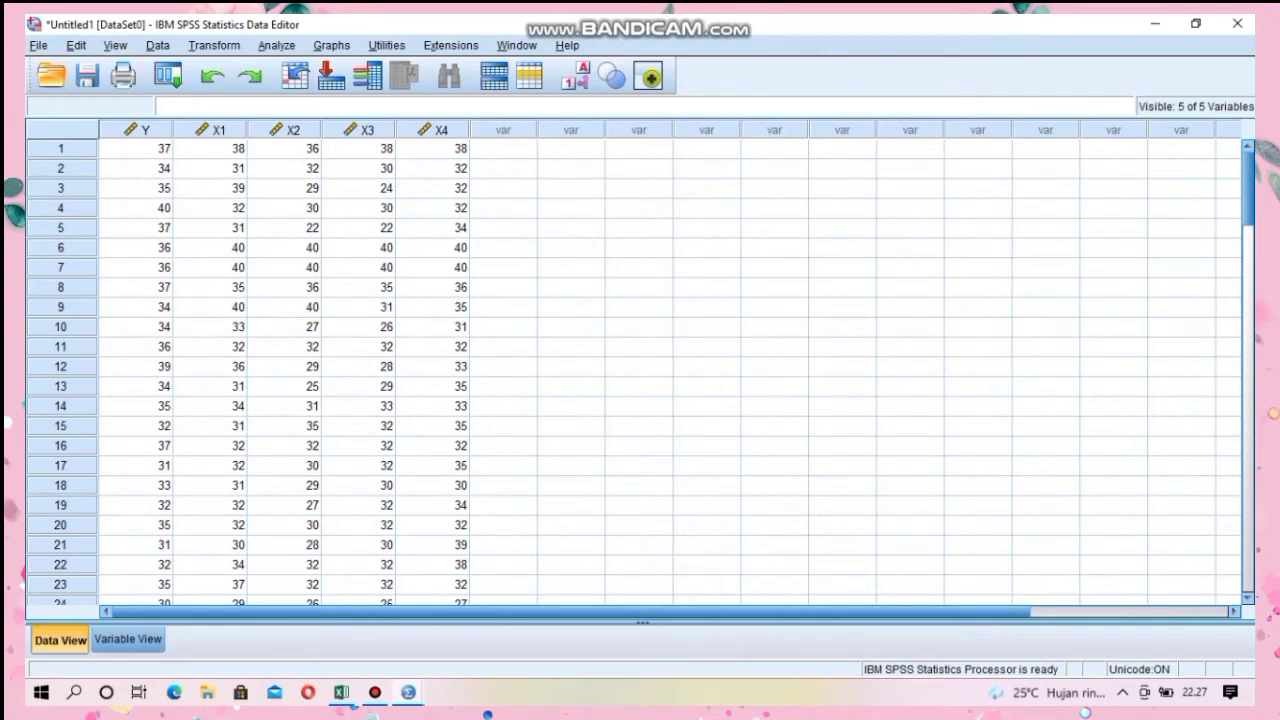
pyautogui.click(277, 46)
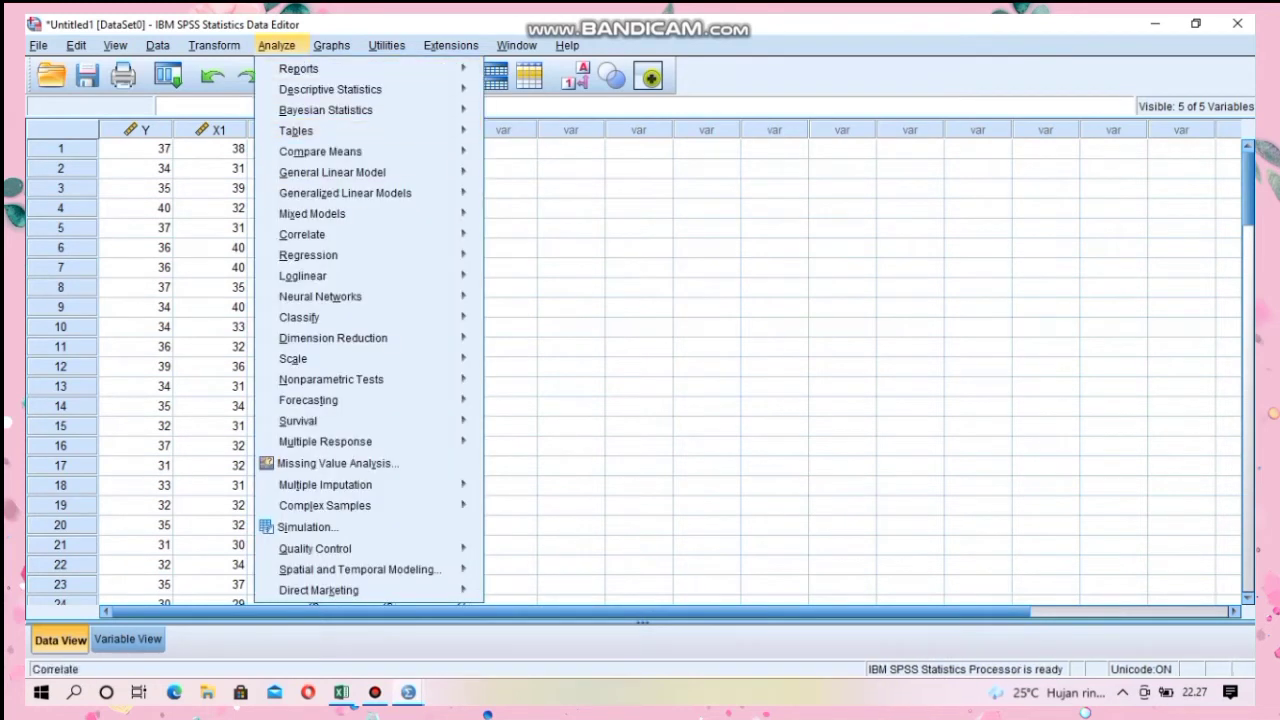
pyautogui.moveTo(333, 338)
pyautogui.moveTo(300, 317)
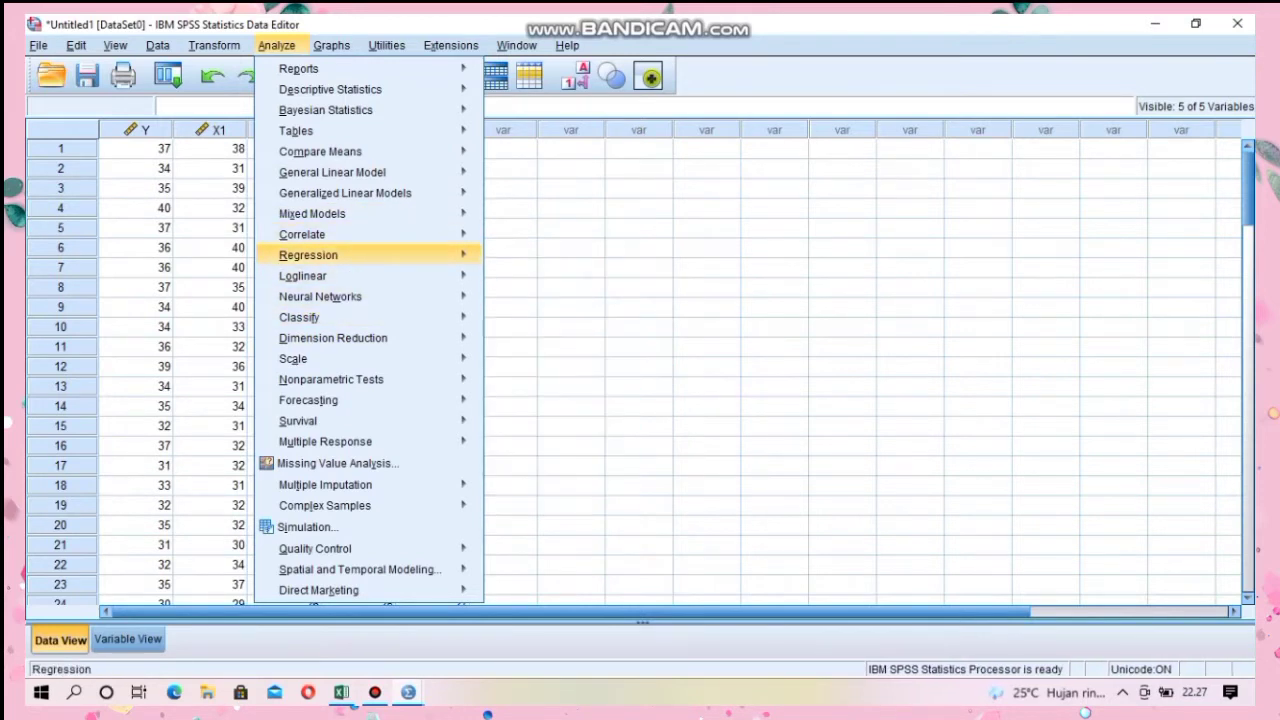
pyautogui.moveTo(310, 255)
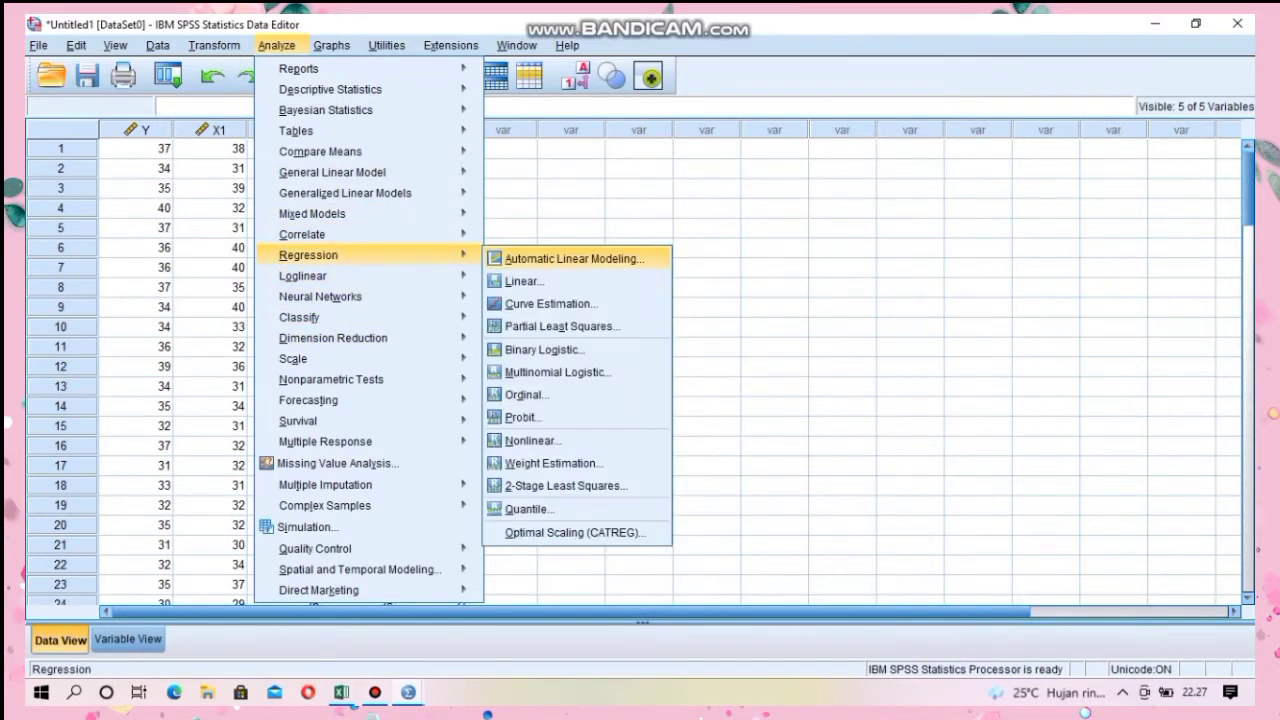
pyautogui.click(525, 281)
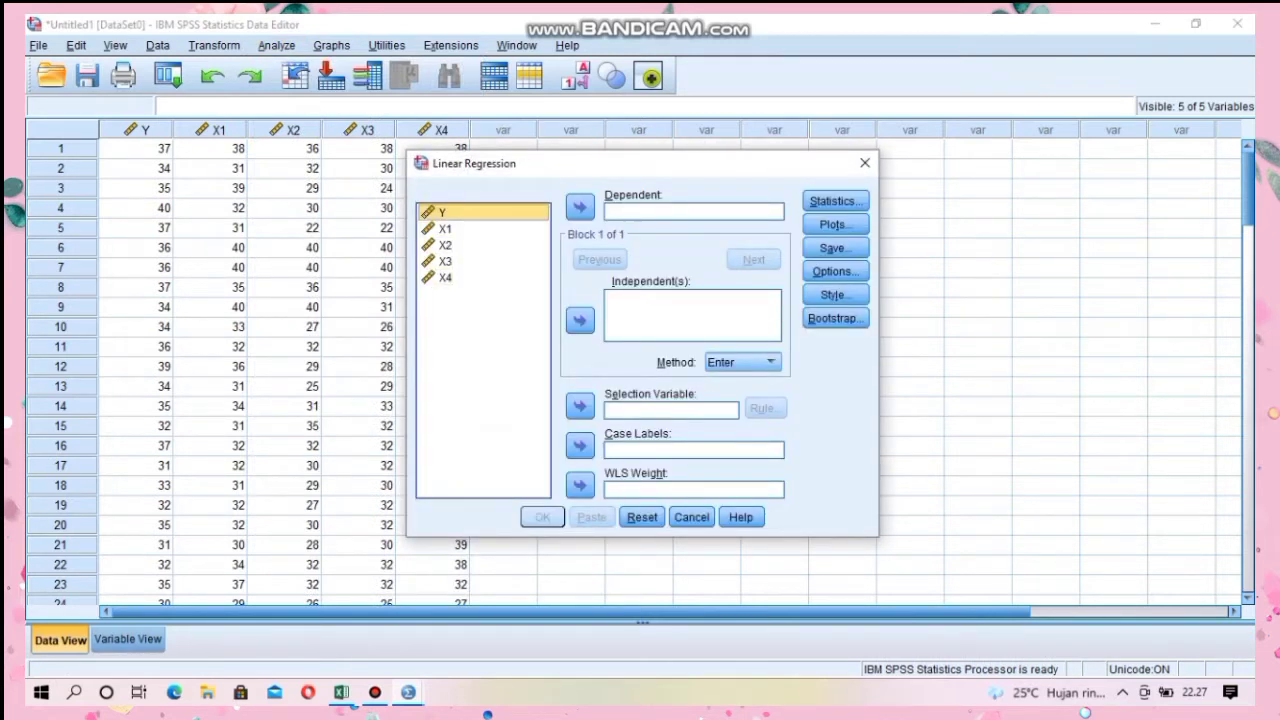
pyautogui.click(580, 207)
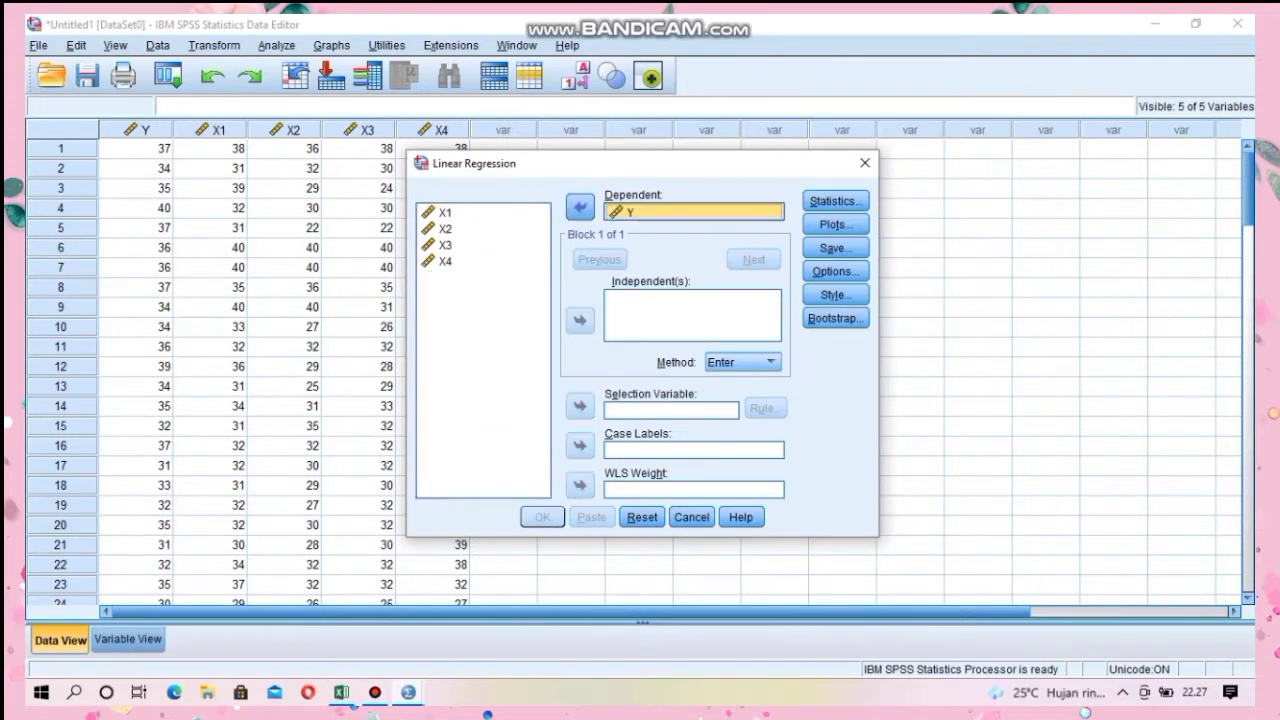
# Step: Add X1, X2, X3 and X4 together as the independent variables of the linear regression
pyautogui.click(445, 213)
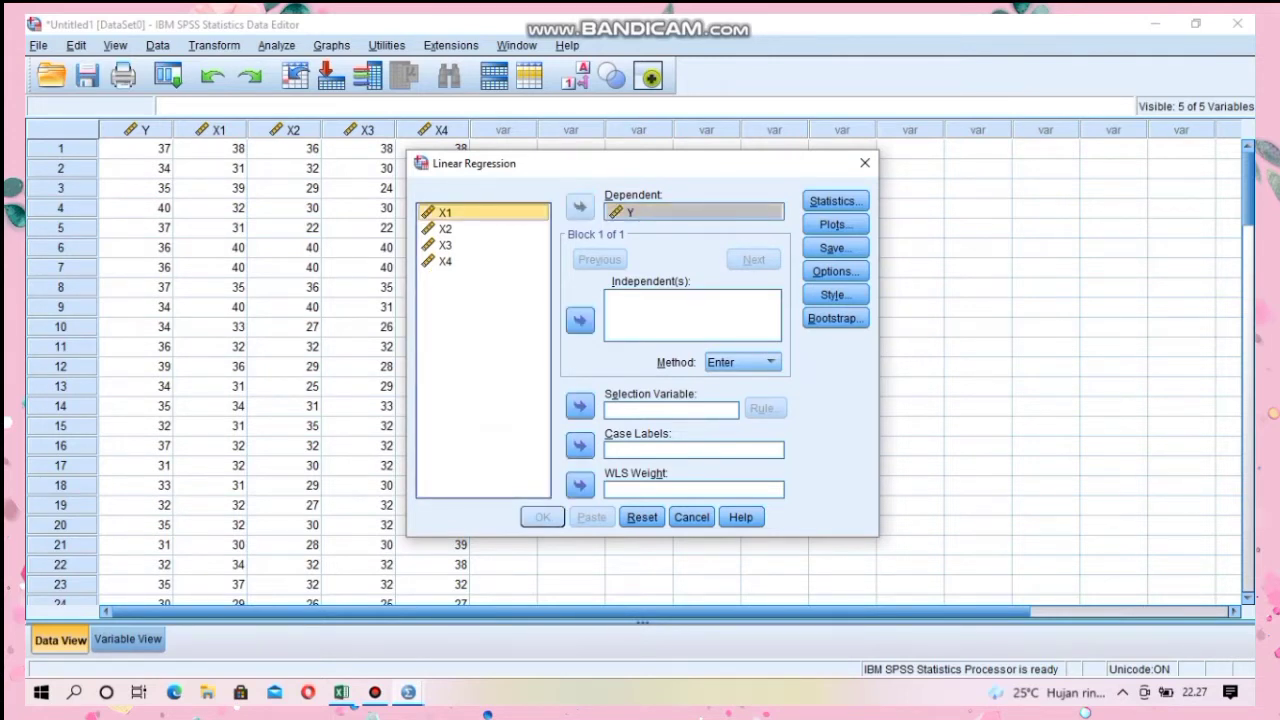
pyautogui.hotkey('shift', 'Down')
pyautogui.hotkey('shift', 'Down')
pyautogui.hotkey('shift', 'Down')
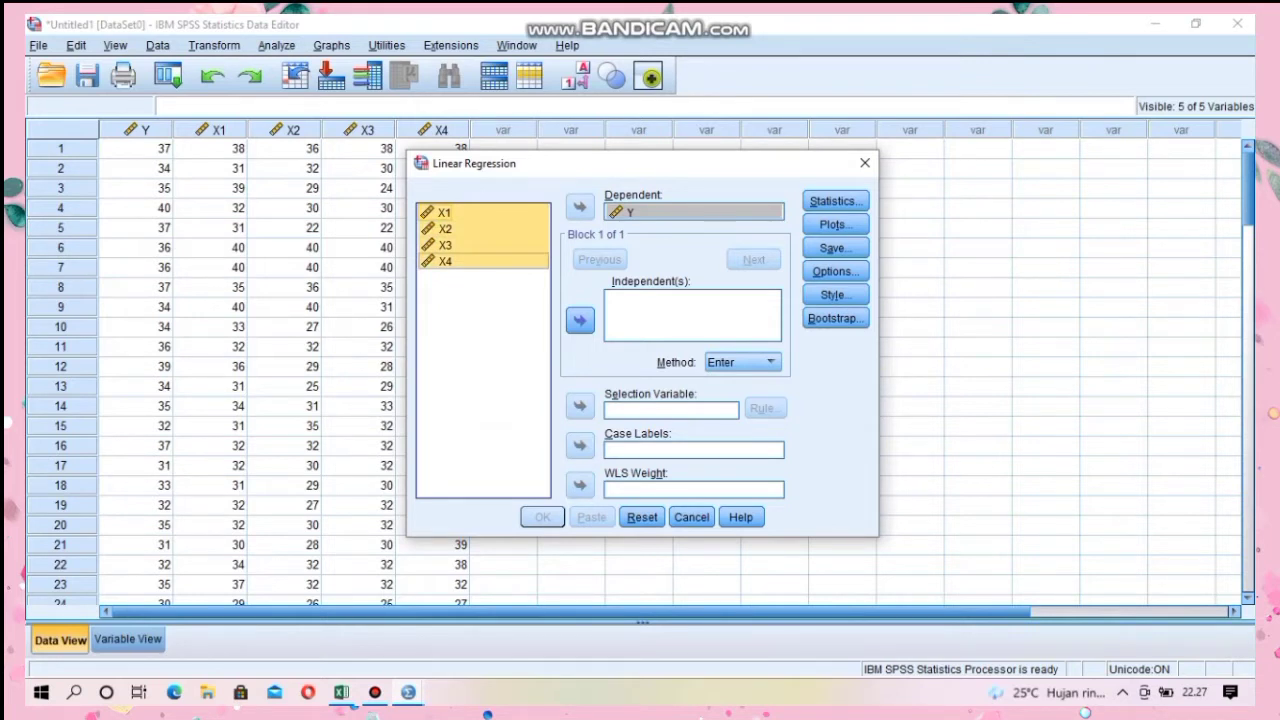
pyautogui.click(580, 320)
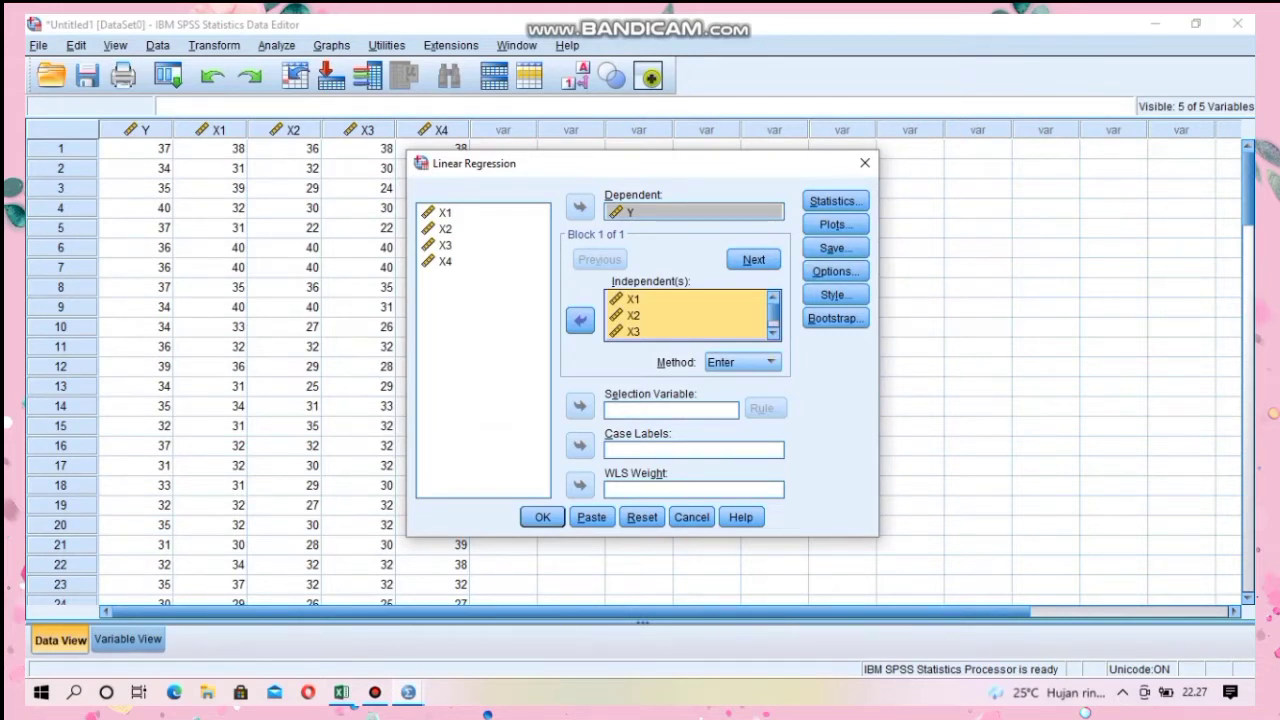
# Step: Set up the regression scatterplot with *SRESID on the Y axis and *ZPRED on the X axis
pyautogui.click(835, 224)
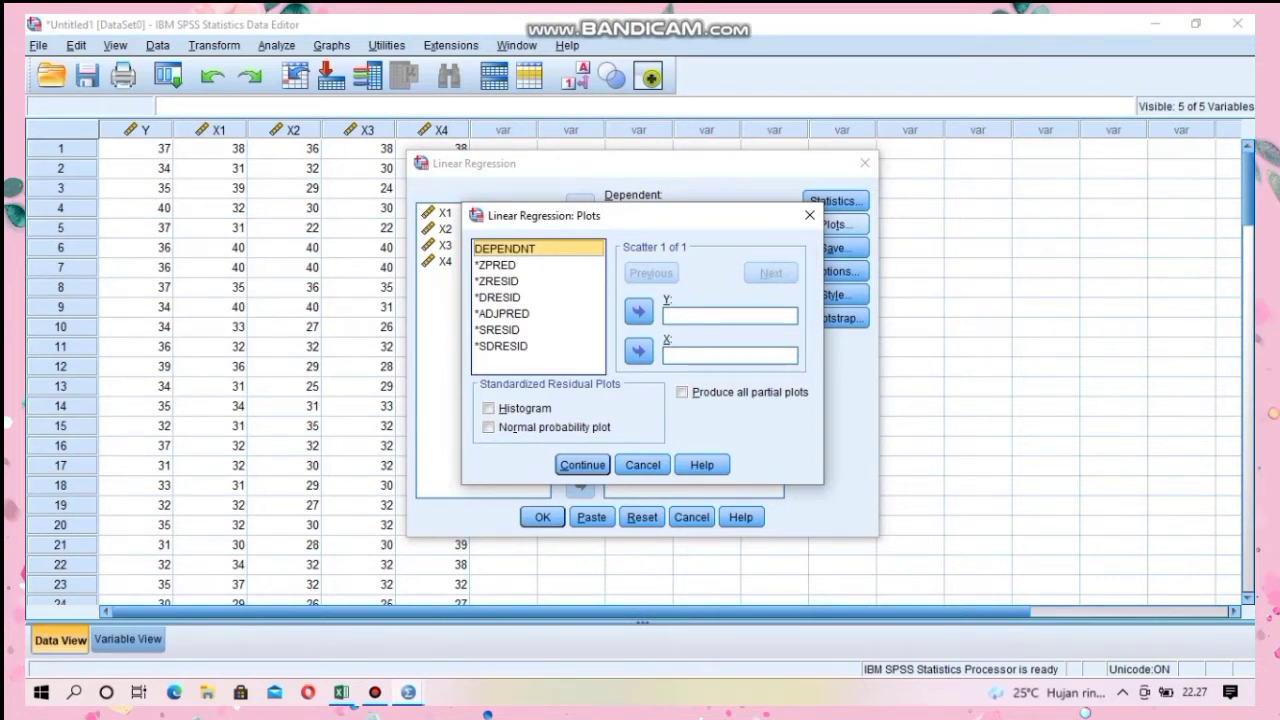
pyautogui.click(498, 330)
pyautogui.click(639, 312)
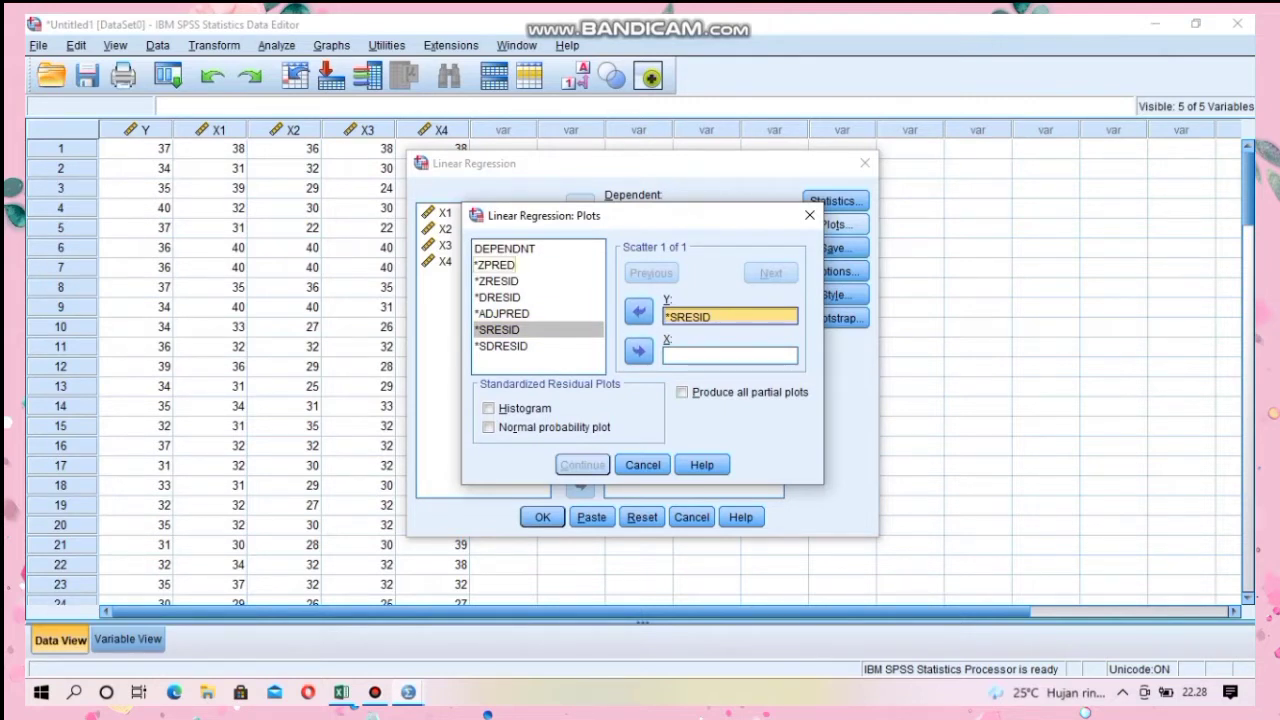
pyautogui.click(495, 265)
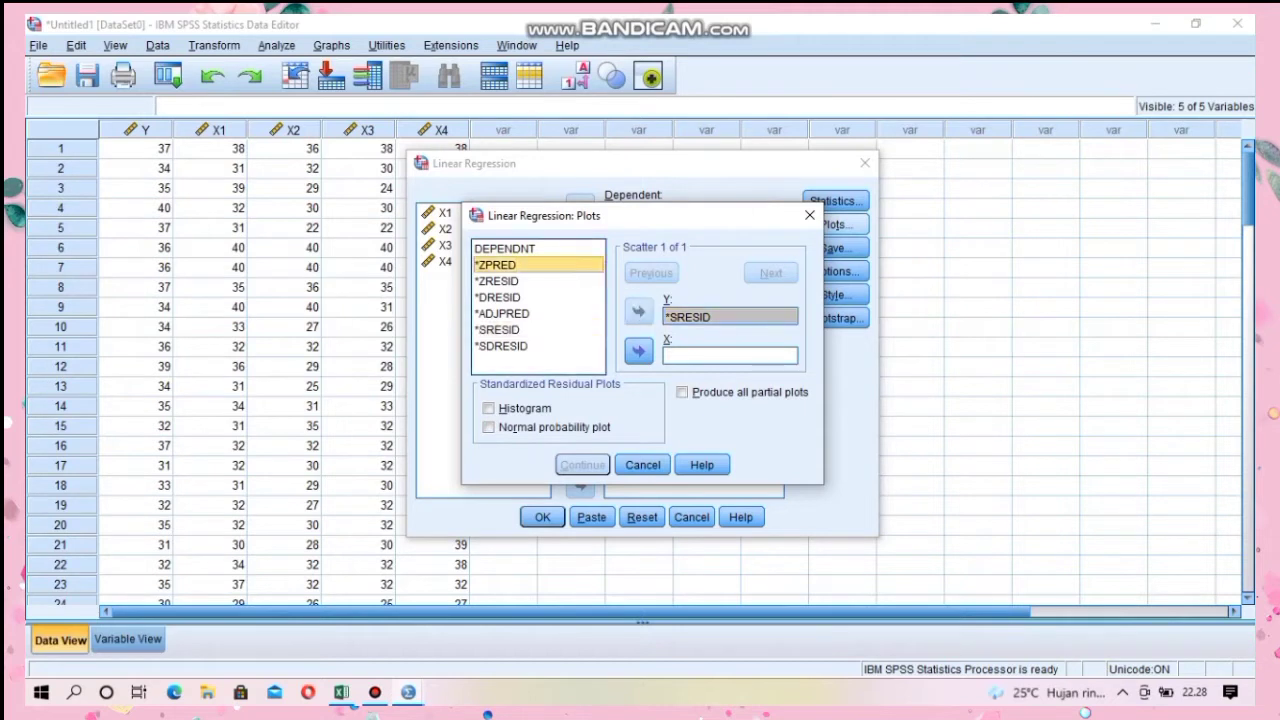
pyautogui.click(639, 351)
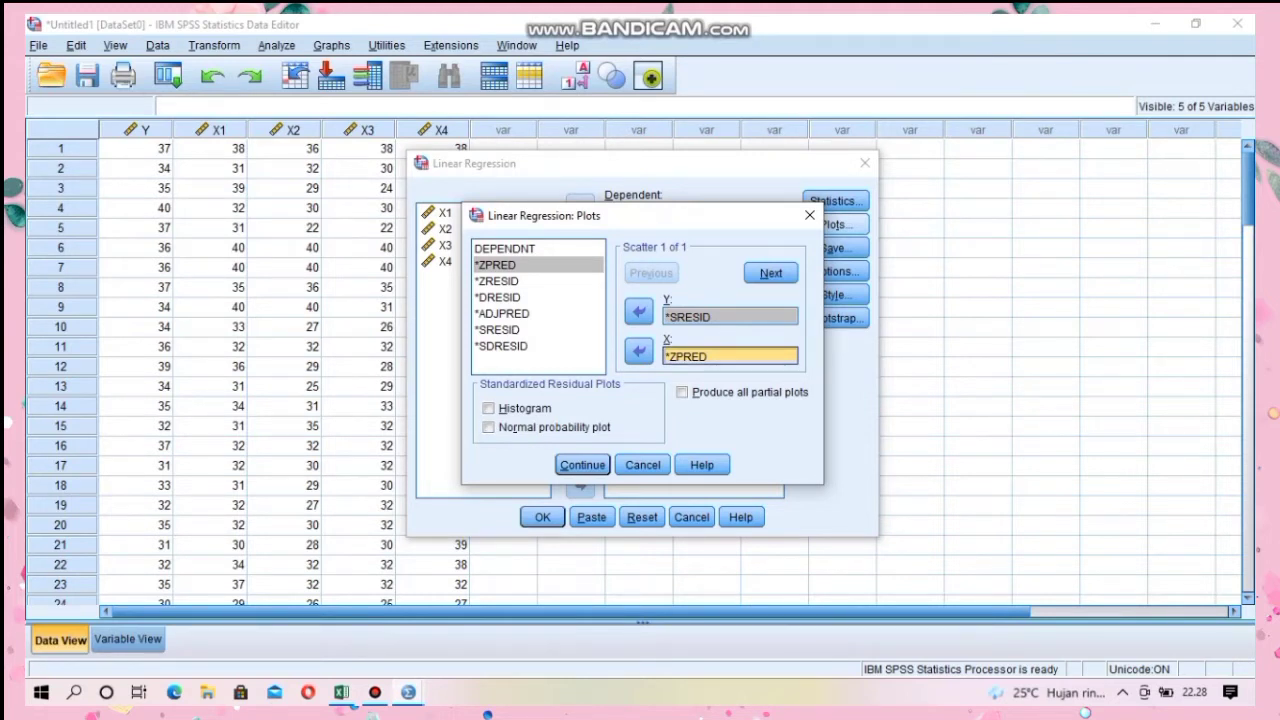
# Step: Include the histogram and normal probability plot of standardized residuals, and run the linear regression
pyautogui.click(489, 408)
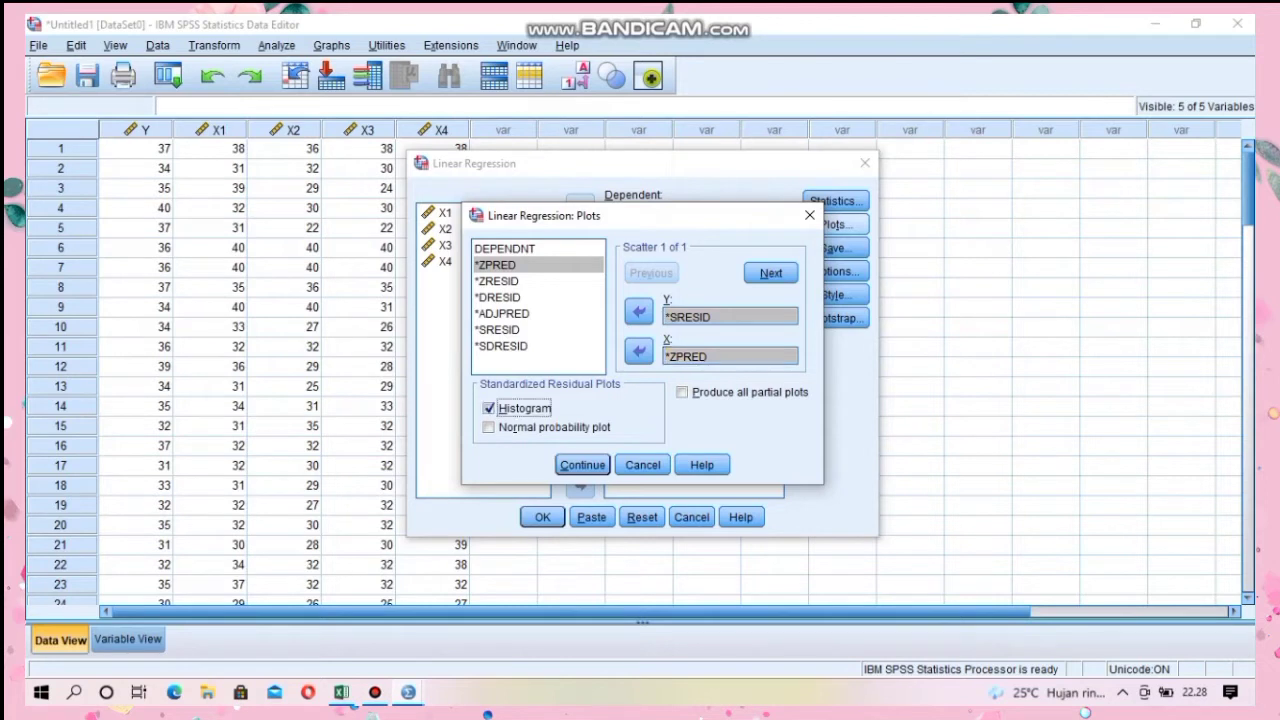
pyautogui.click(489, 427)
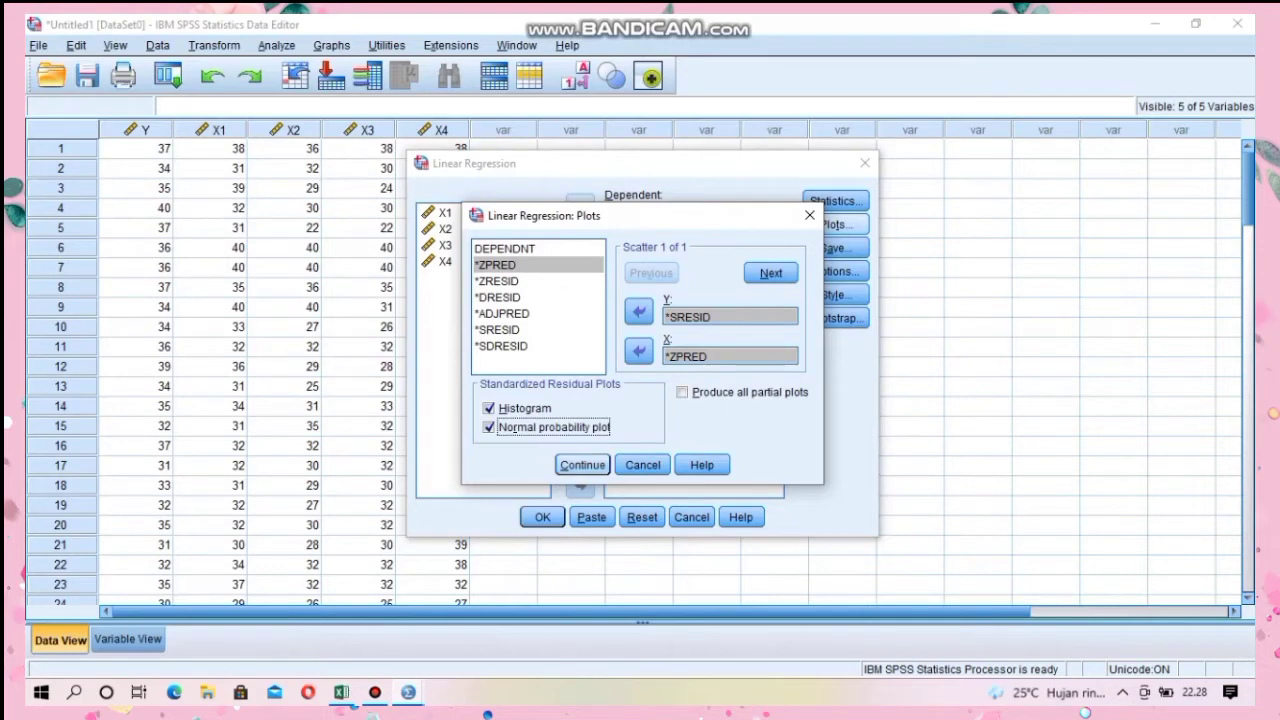
pyautogui.click(582, 464)
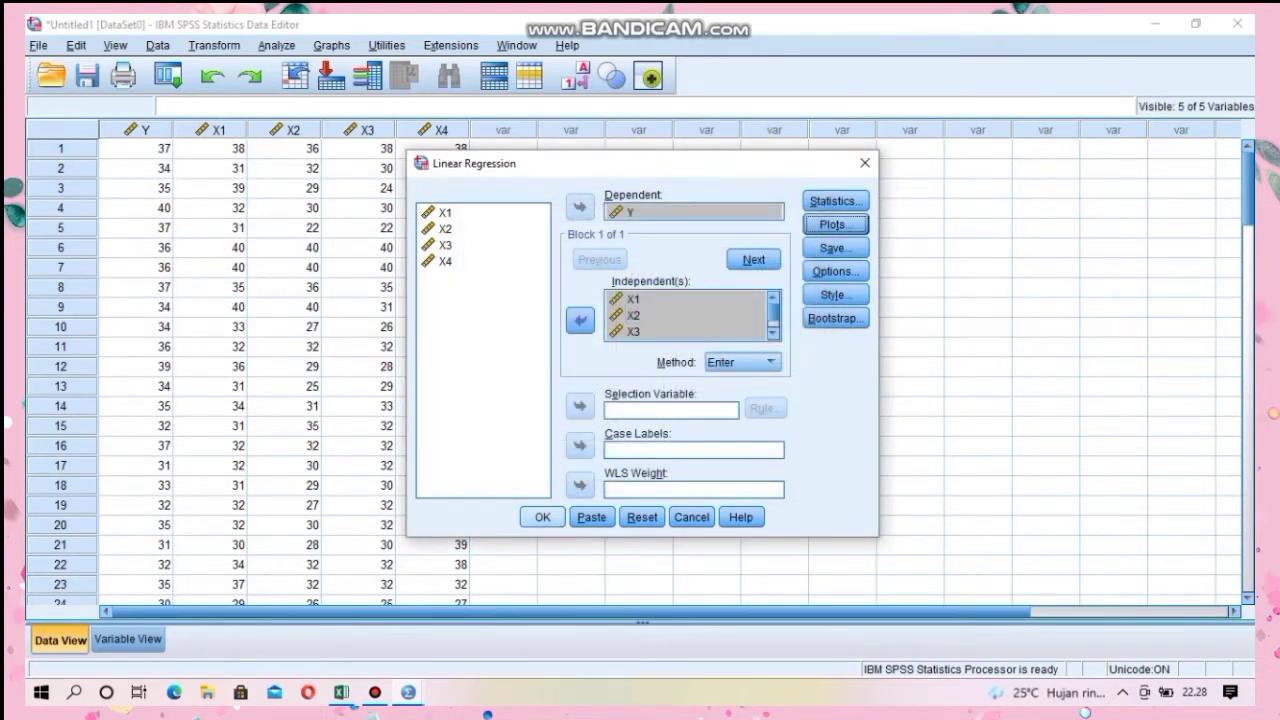
pyautogui.click(542, 517)
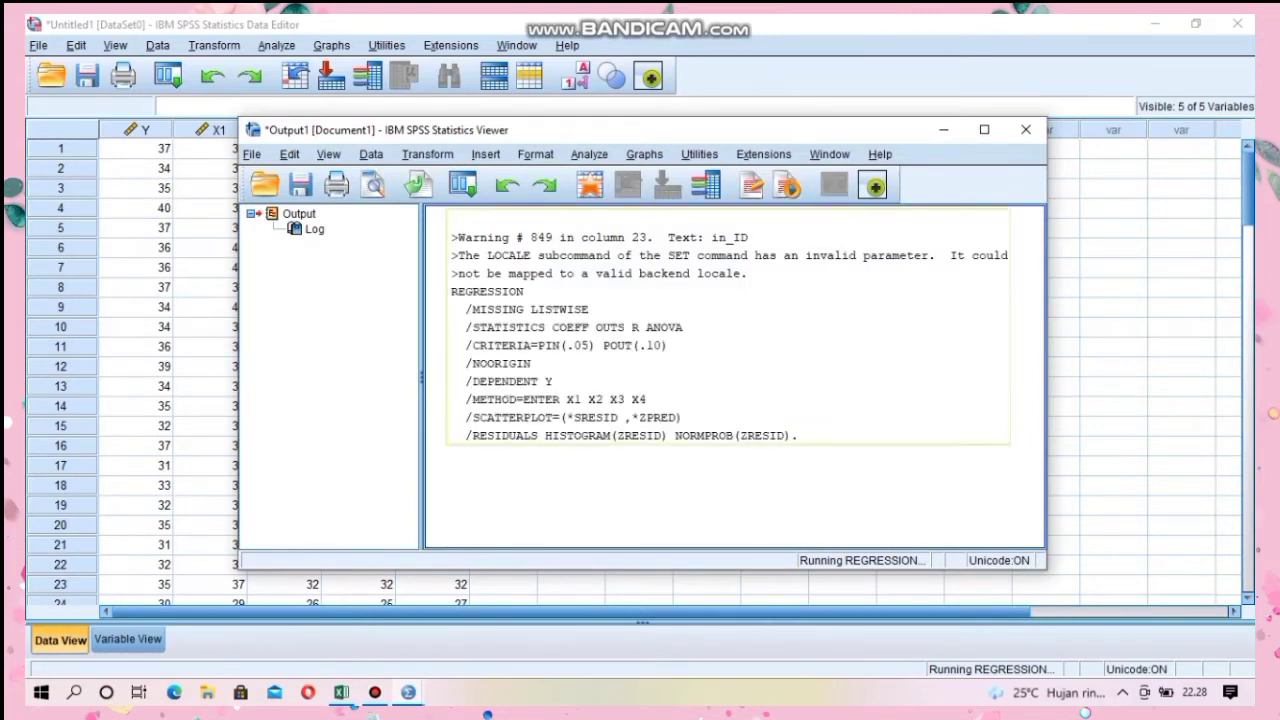
# Step: Examine the regression output's residual histogram and normal P-P plot, and return to the data editor
pyautogui.click(984, 130)
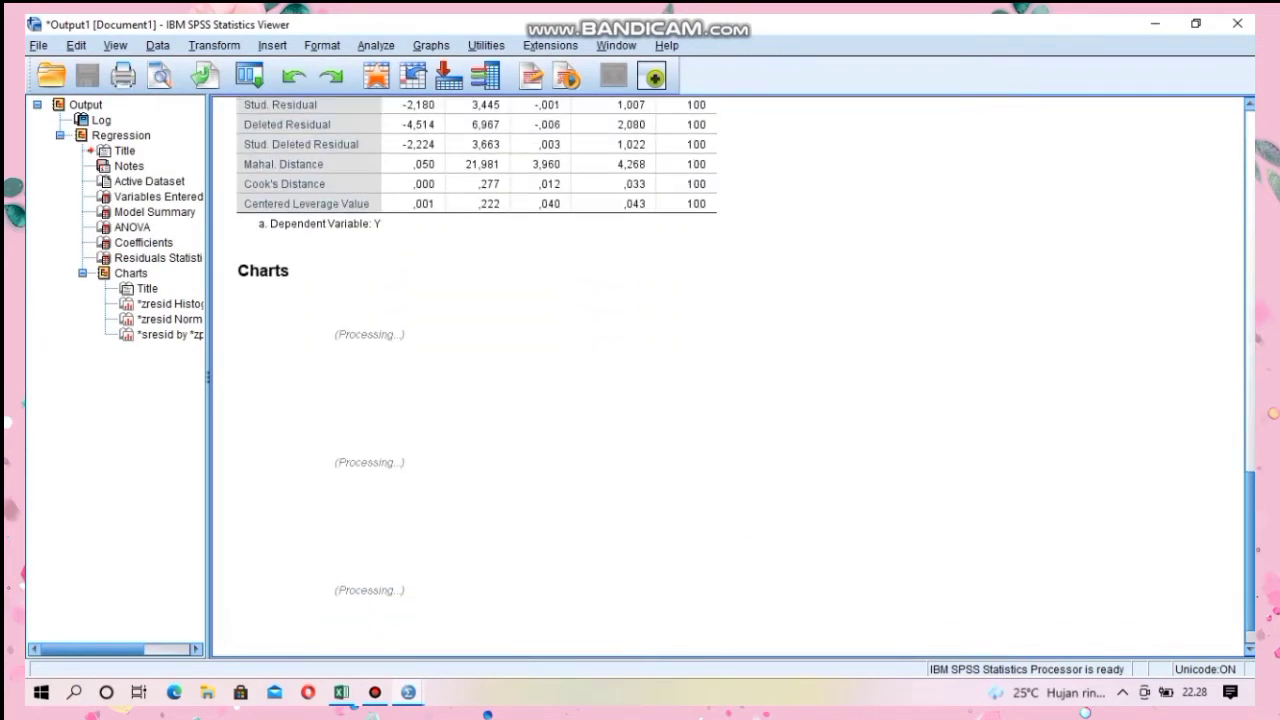
pyautogui.scroll(2, 728, 376)
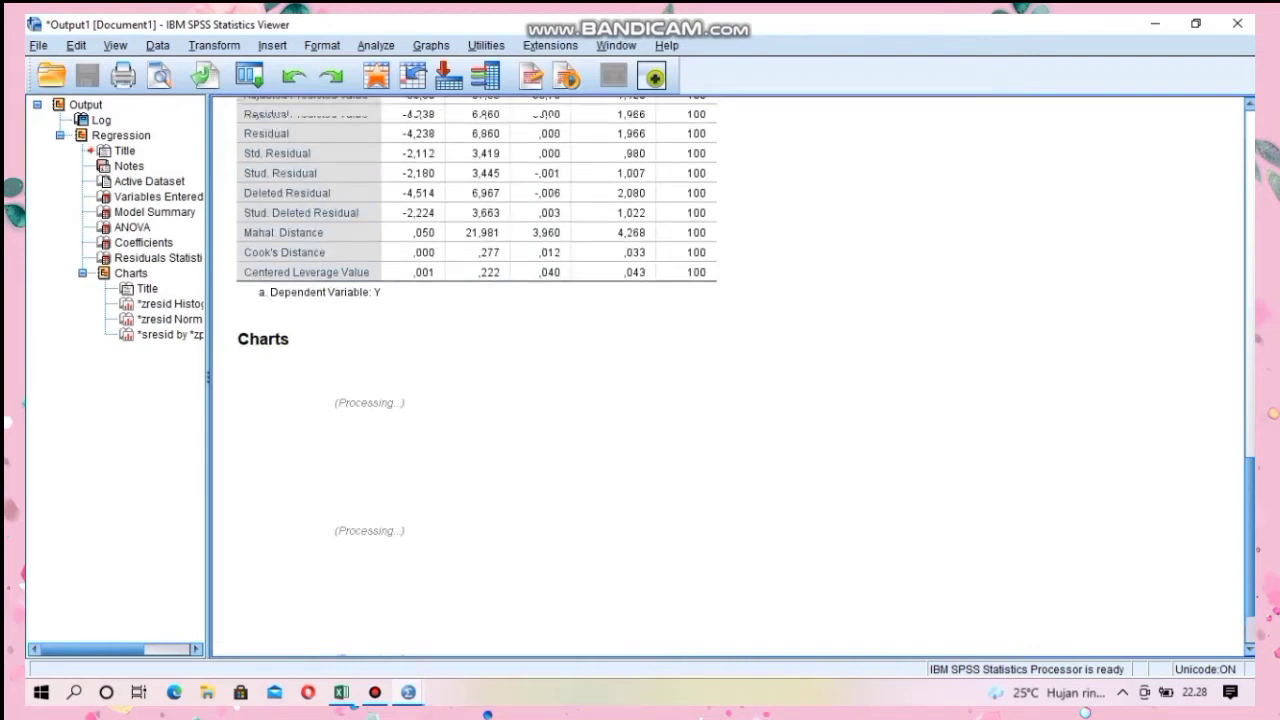
pyautogui.scroll(5, 728, 376)
pyautogui.scroll(-6, 728, 376)
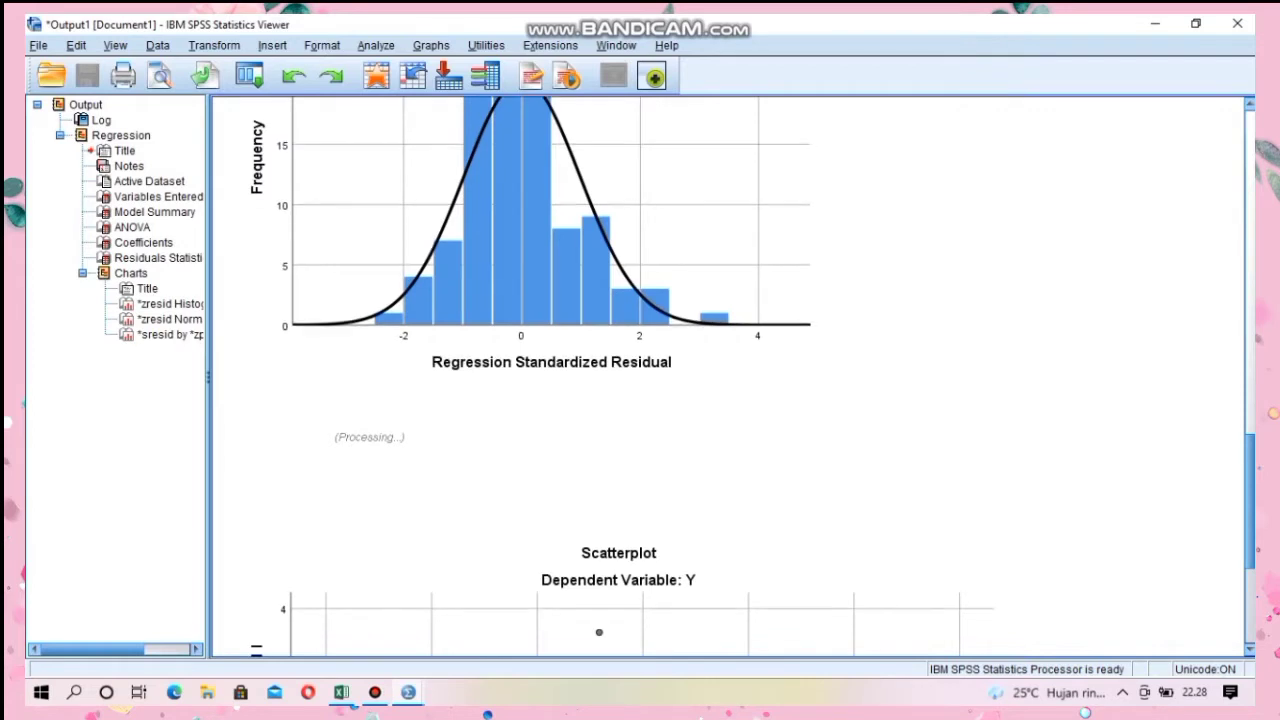
pyautogui.scroll(7, 730, 376)
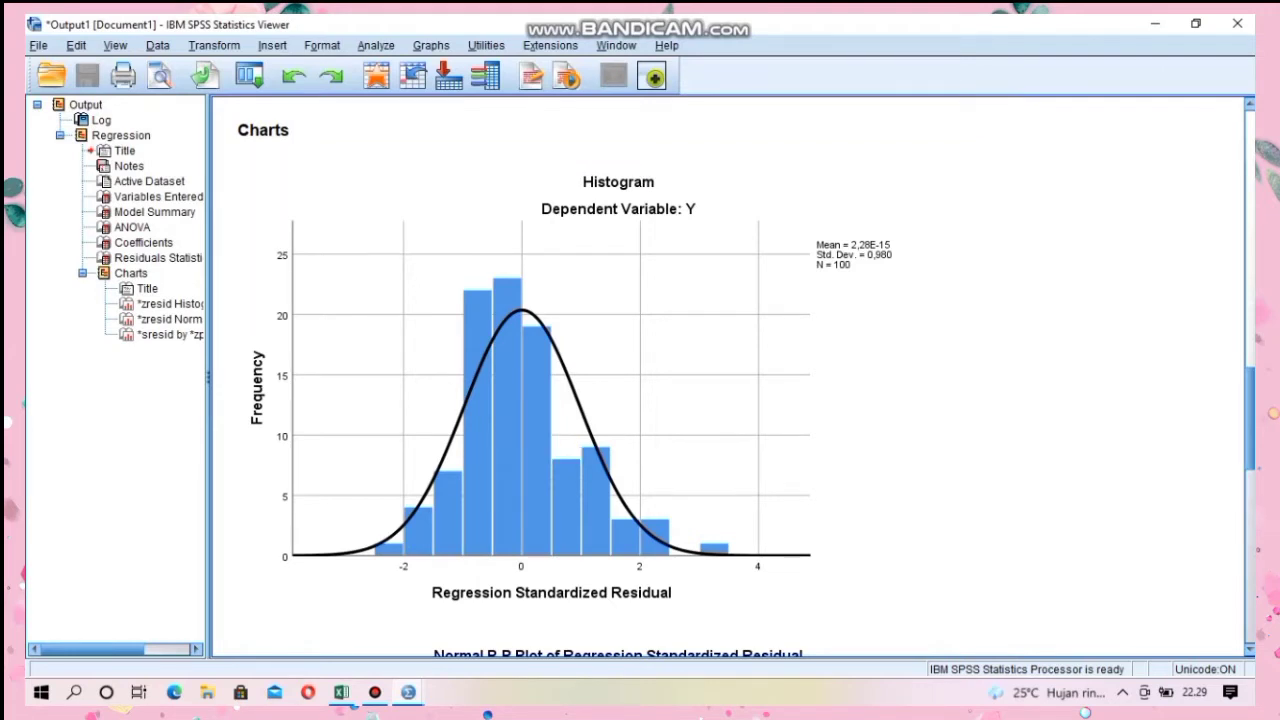
pyautogui.scroll(-5, 730, 378)
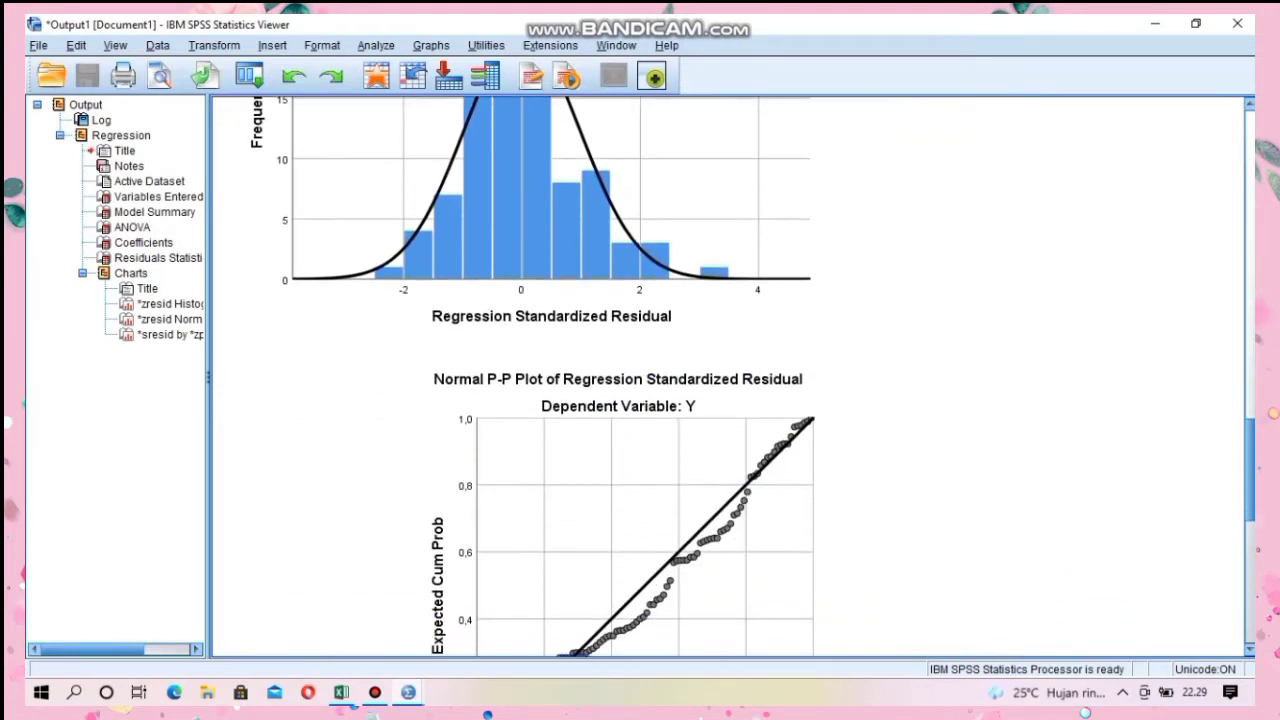
pyautogui.scroll(-3, 730, 378)
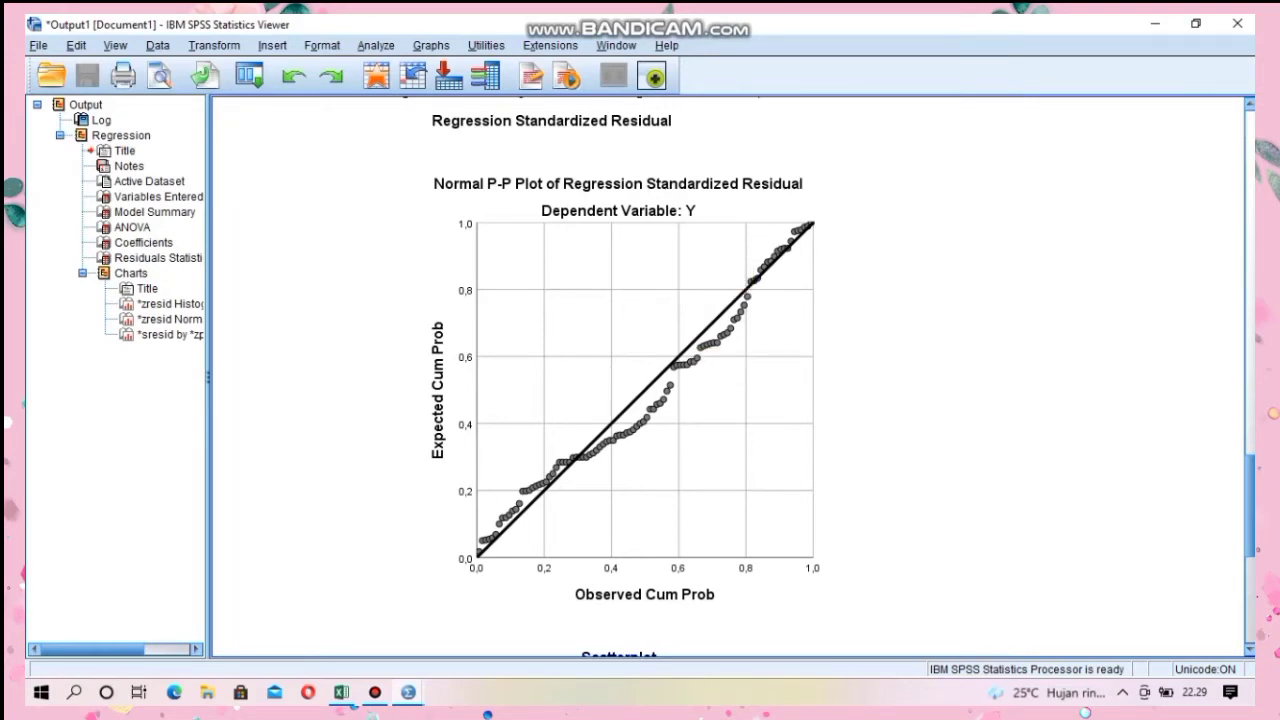
pyautogui.click(1155, 23)
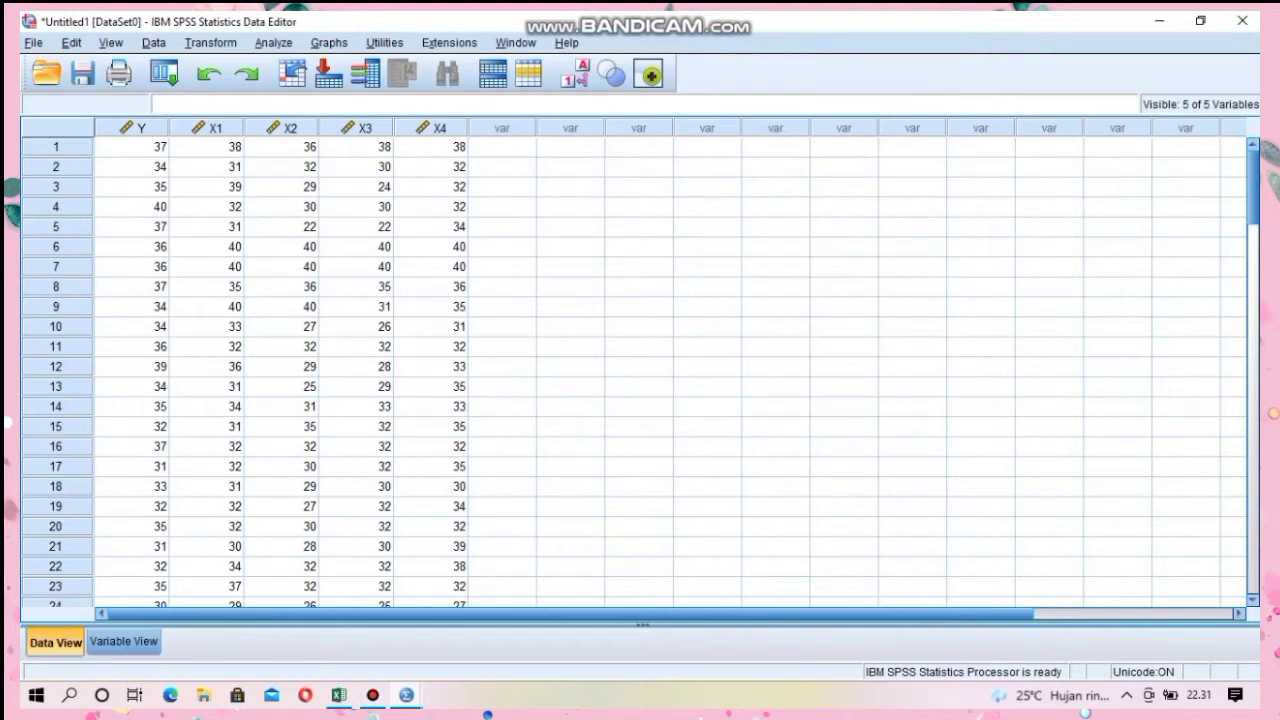
# Step: Start the Linear Regression analysis again and add X4 to the independent variables with Y as the dependent
pyautogui.click(273, 42)
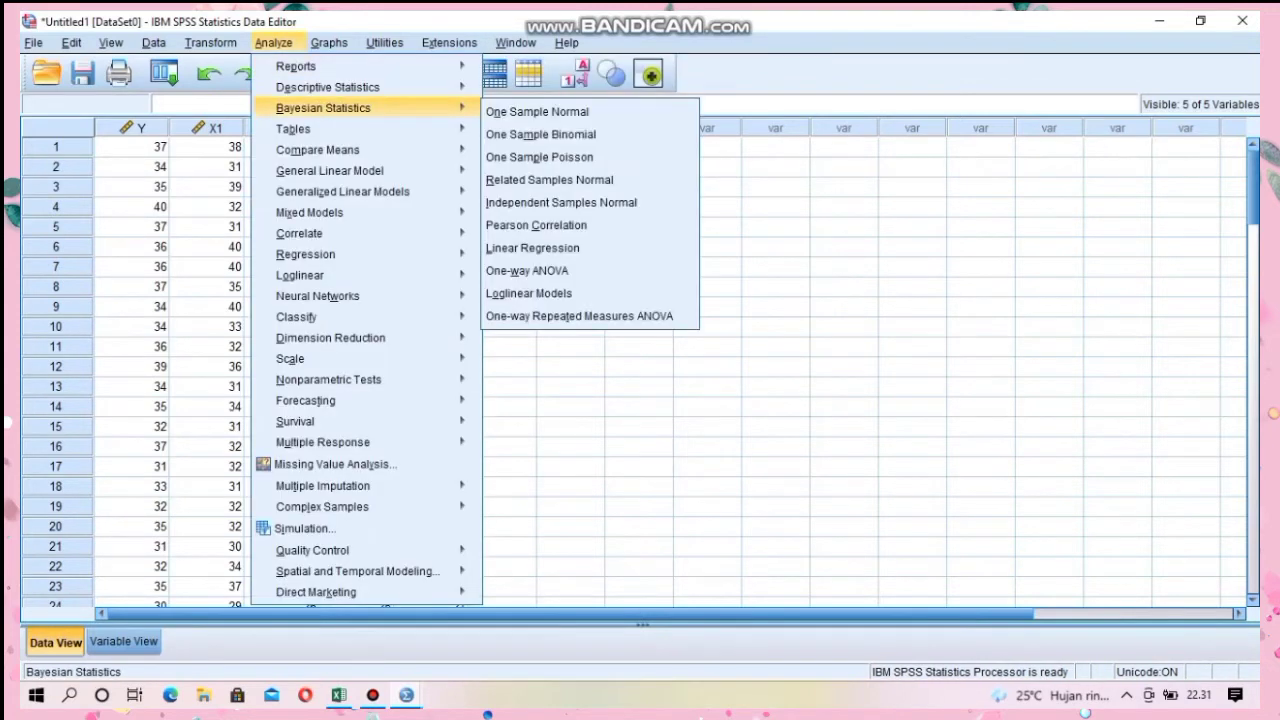
pyautogui.moveTo(300, 275)
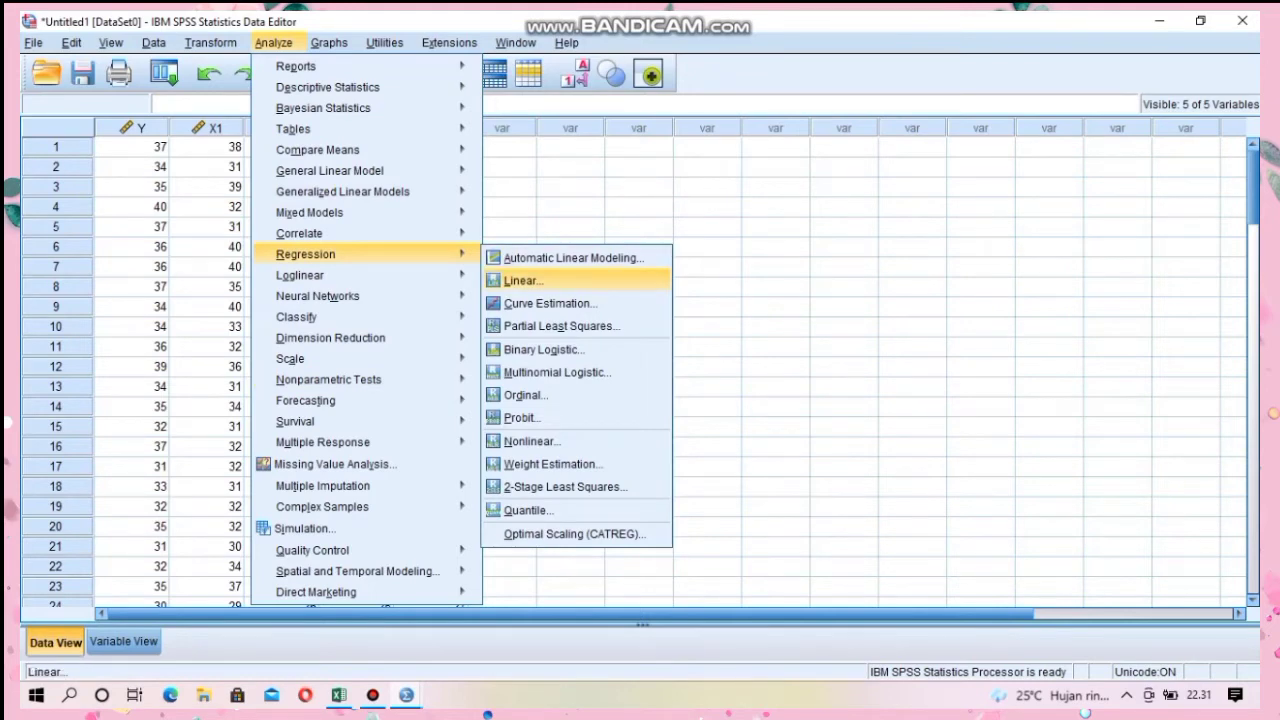
pyautogui.click(522, 280)
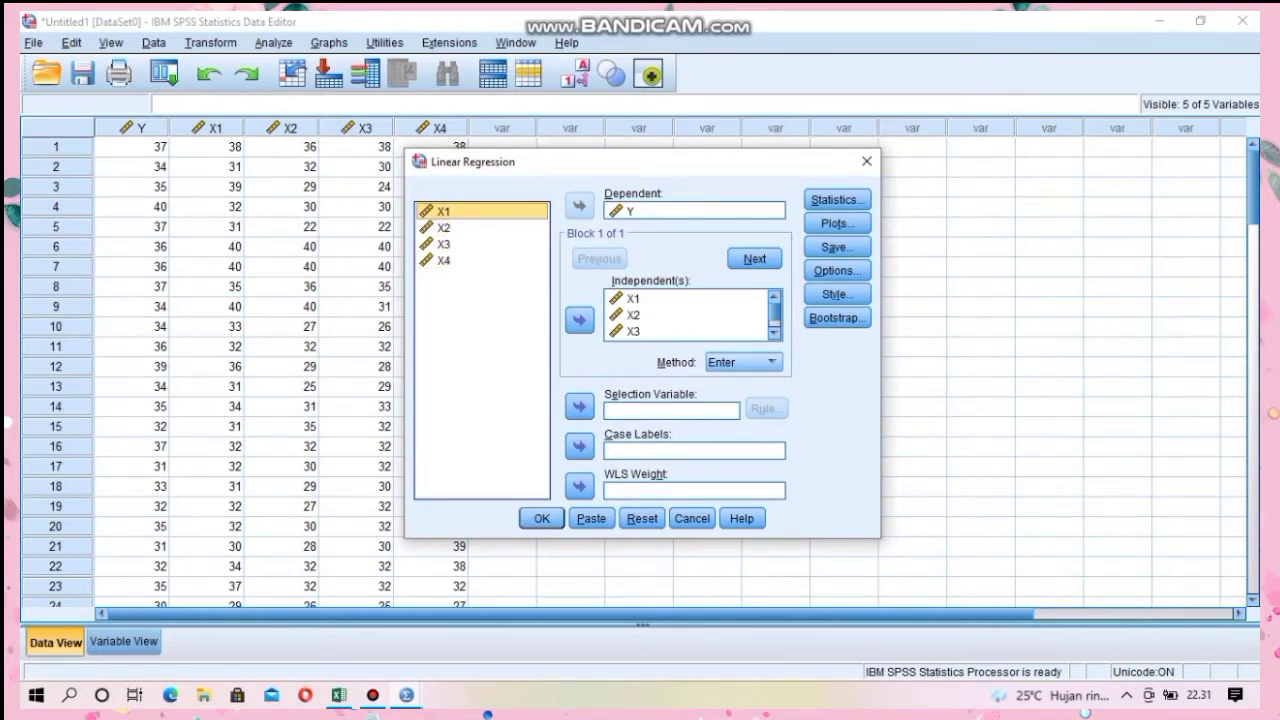
pyautogui.keyDown('ctrl'); pyautogui.click(443, 260); pyautogui.keyUp('ctrl')
pyautogui.click(443, 260)
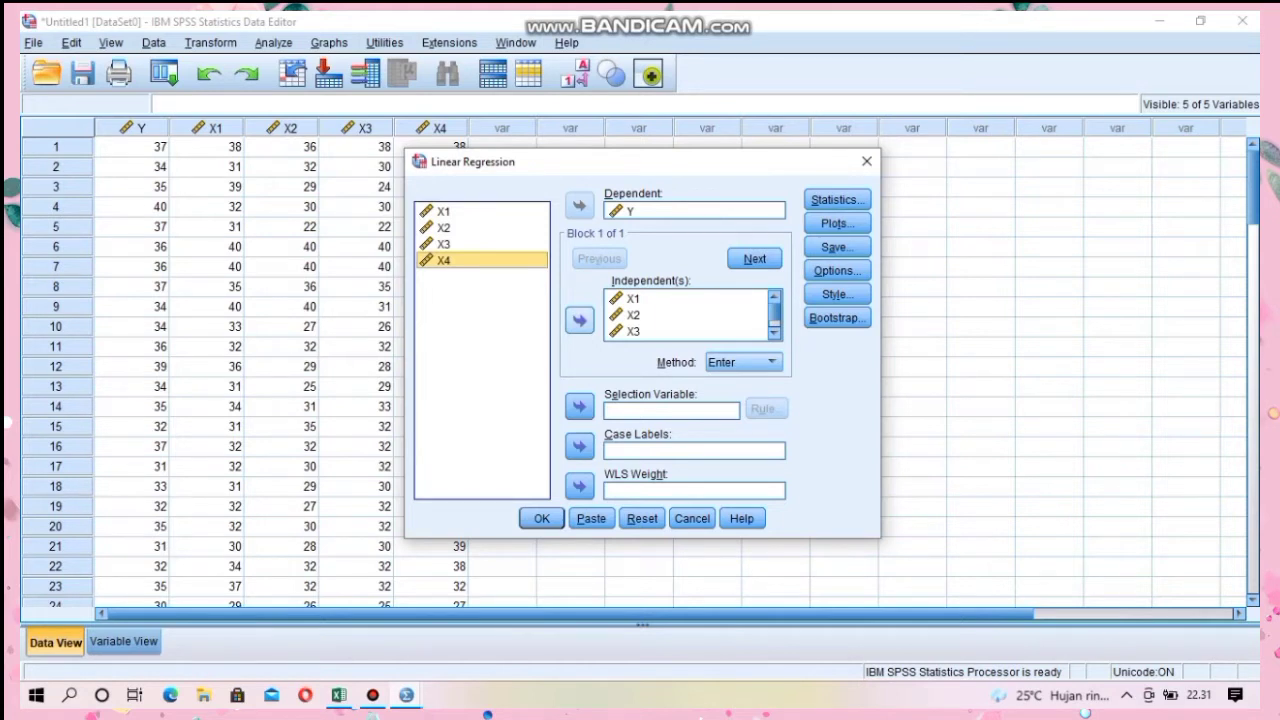
pyautogui.click(580, 320)
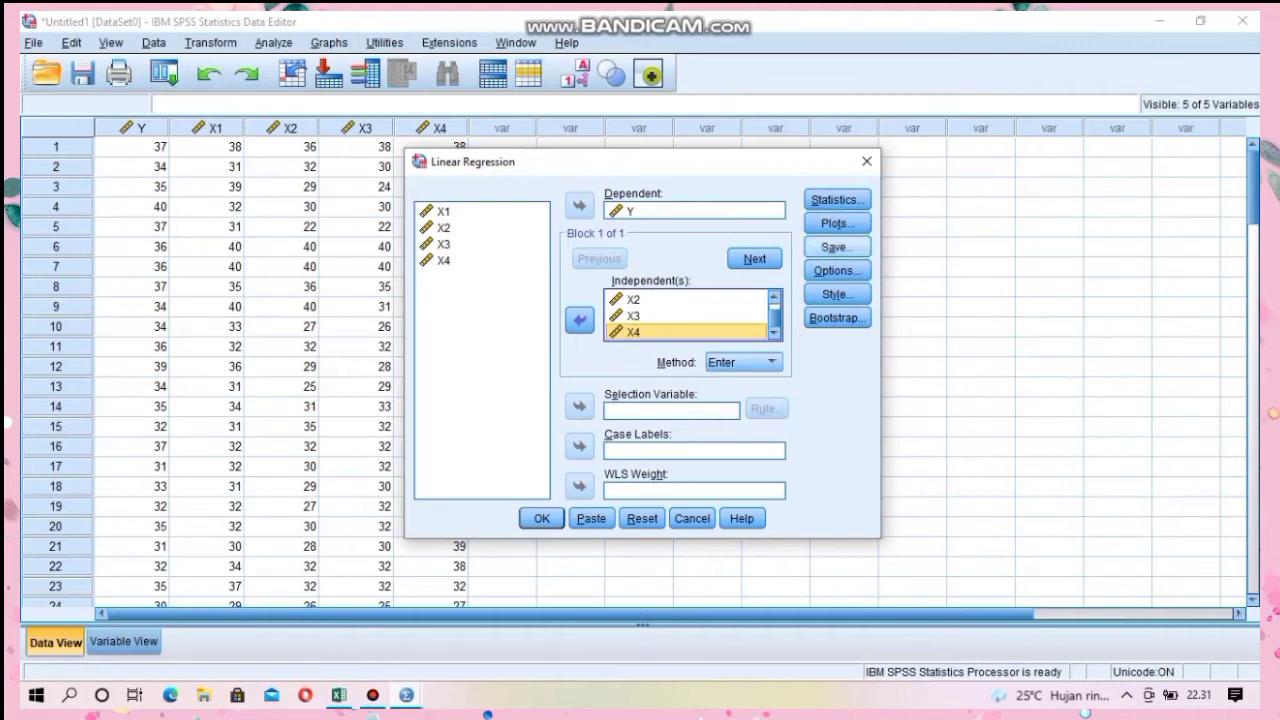
# Step: Save the unstandardized residuals as a new variable and run the linear regression
pyautogui.click(836, 247)
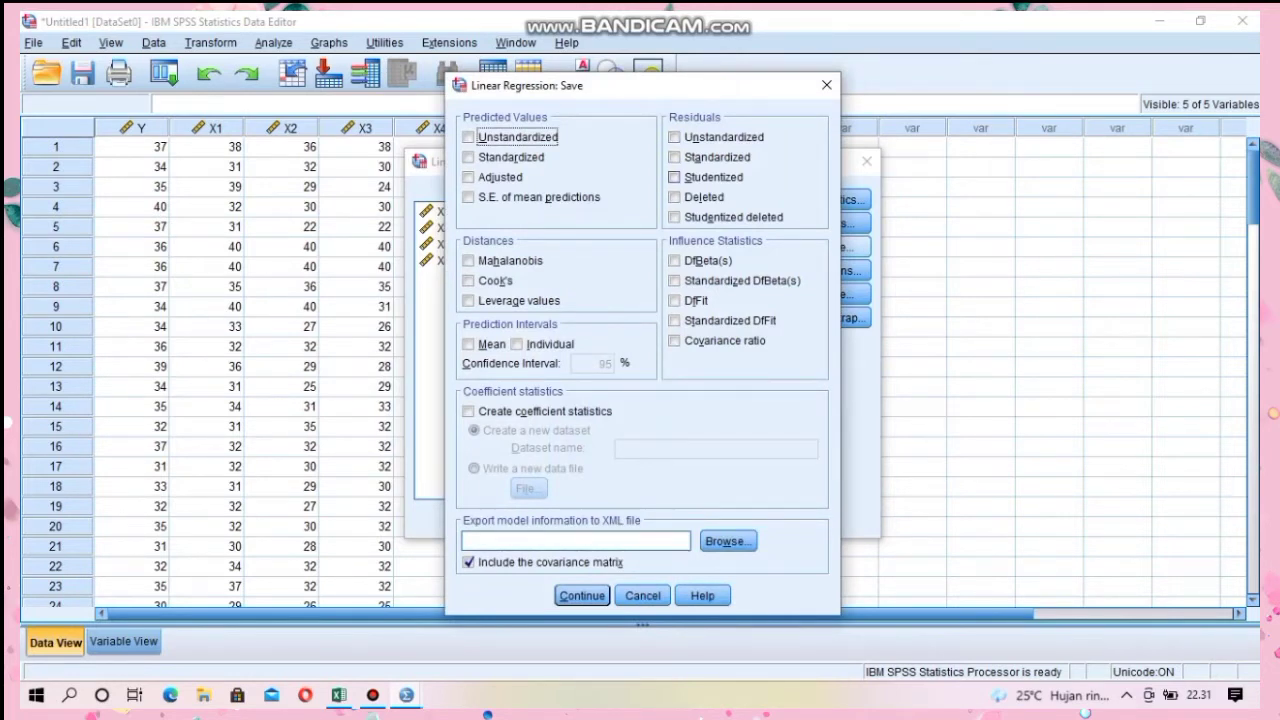
pyautogui.click(674, 137)
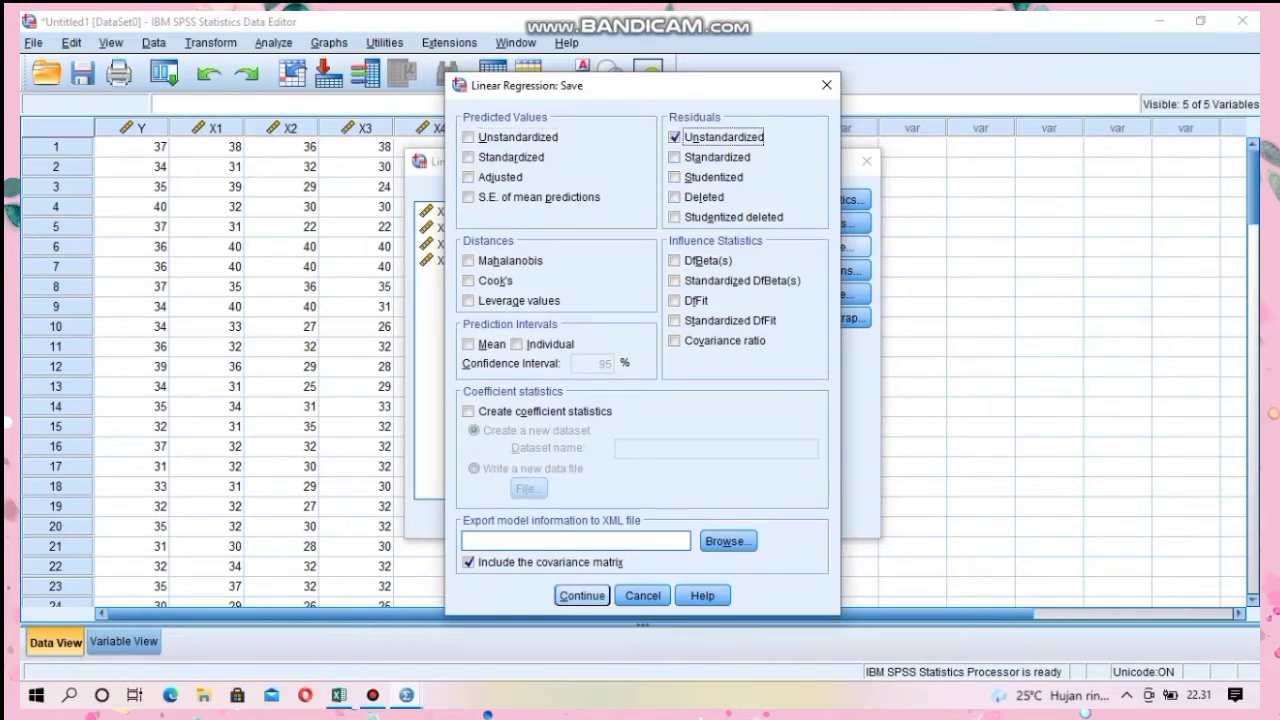
pyautogui.click(582, 596)
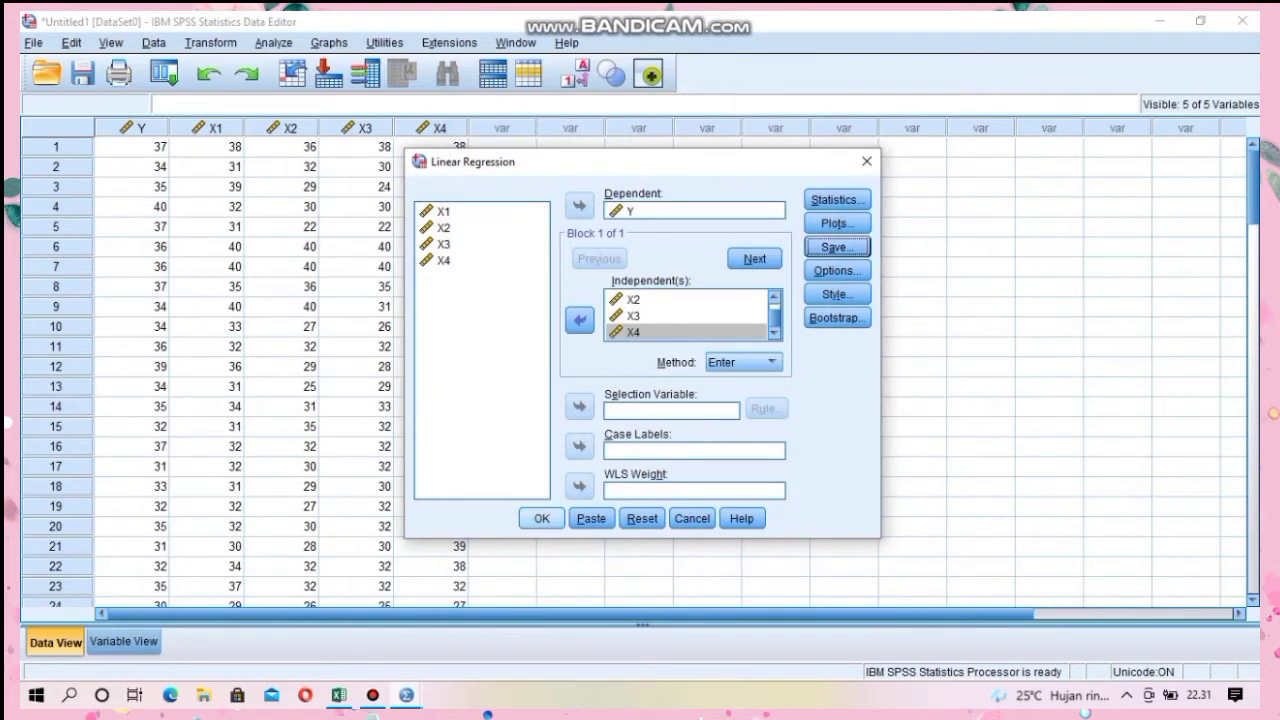
pyautogui.click(541, 518)
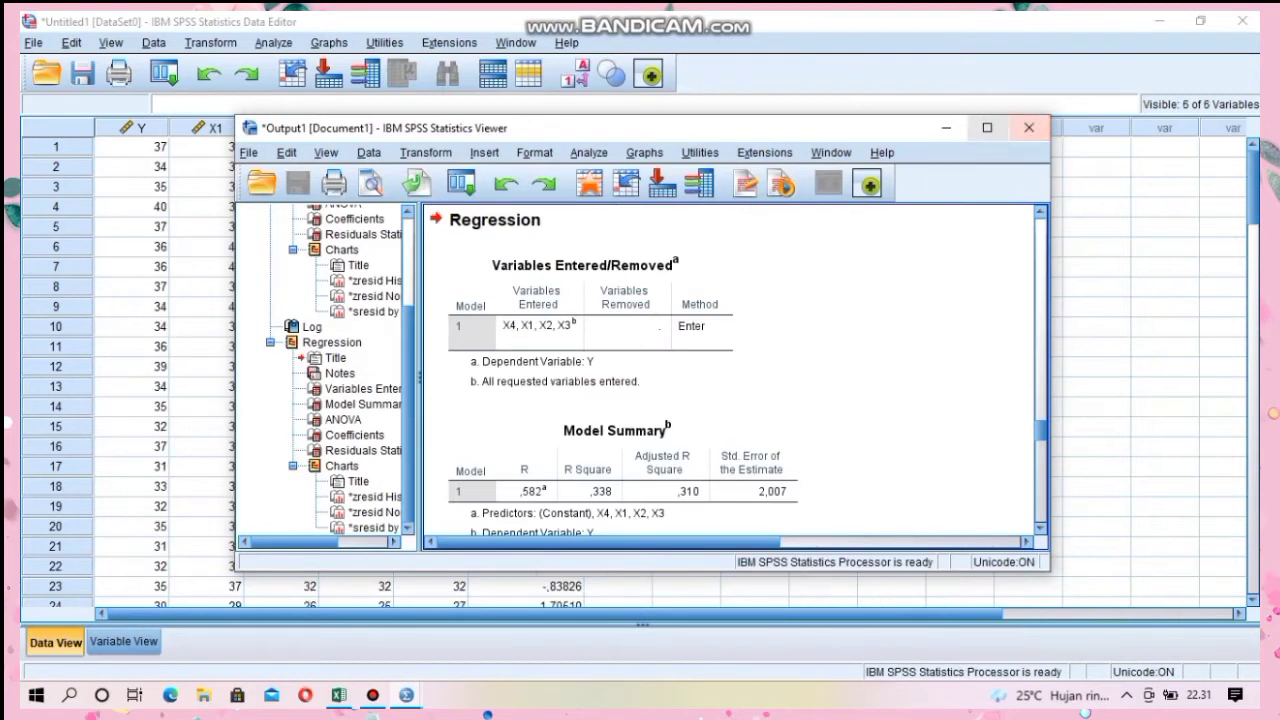
# Step: Examine the second regression's tables, histogram, P-P plot and scatterplot, and check the saved residual column in the data editor
pyautogui.click(987, 128)
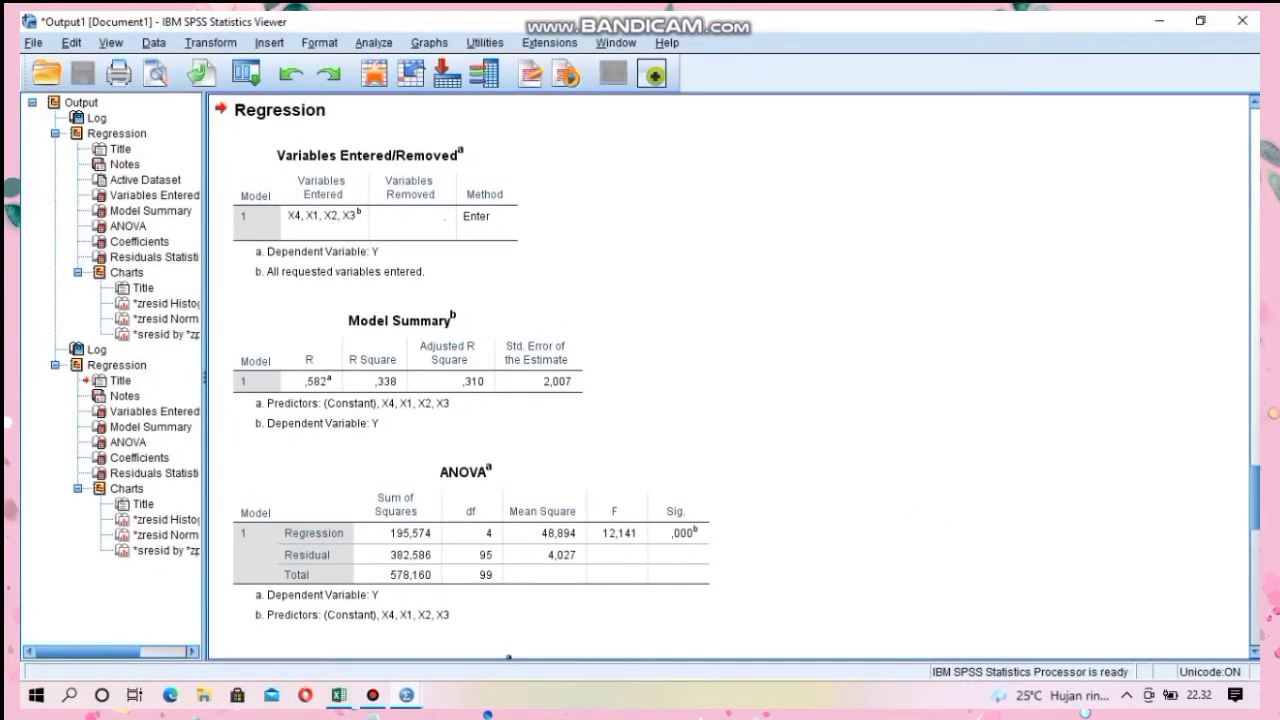
pyautogui.scroll(-12, 732, 377)
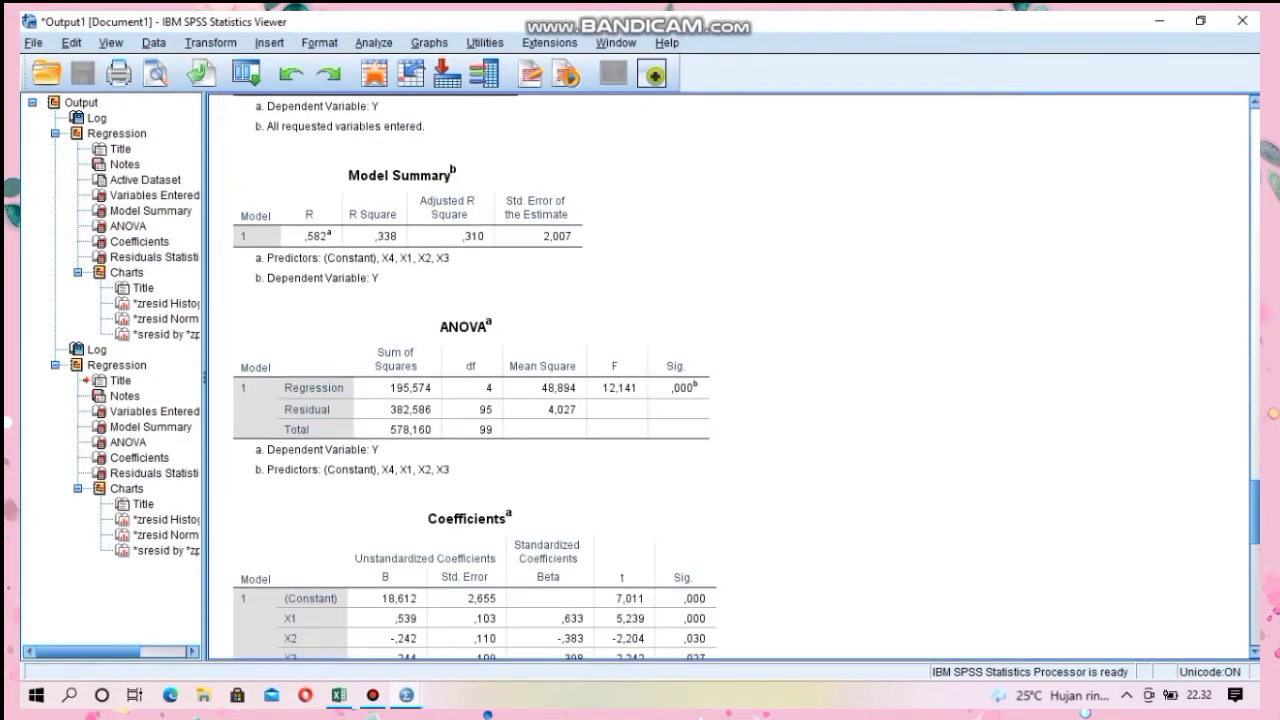
pyautogui.scroll(-3, 732, 377)
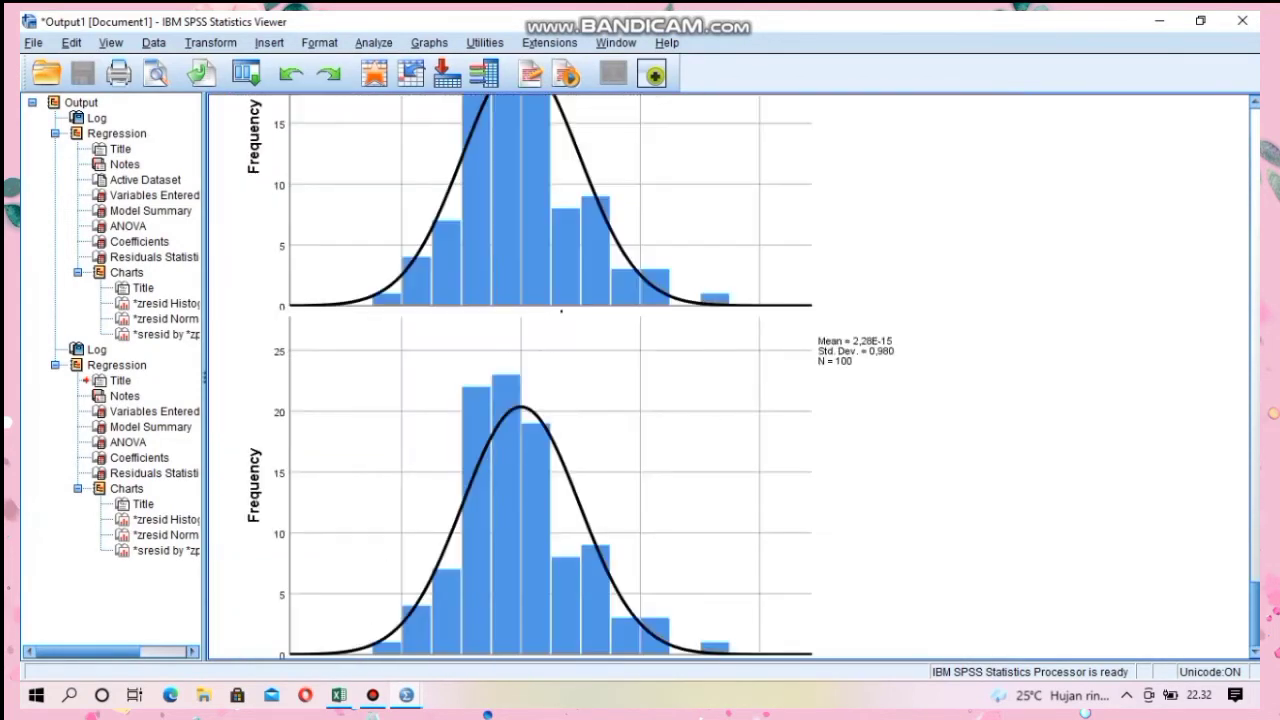
pyautogui.scroll(-3, 732, 377)
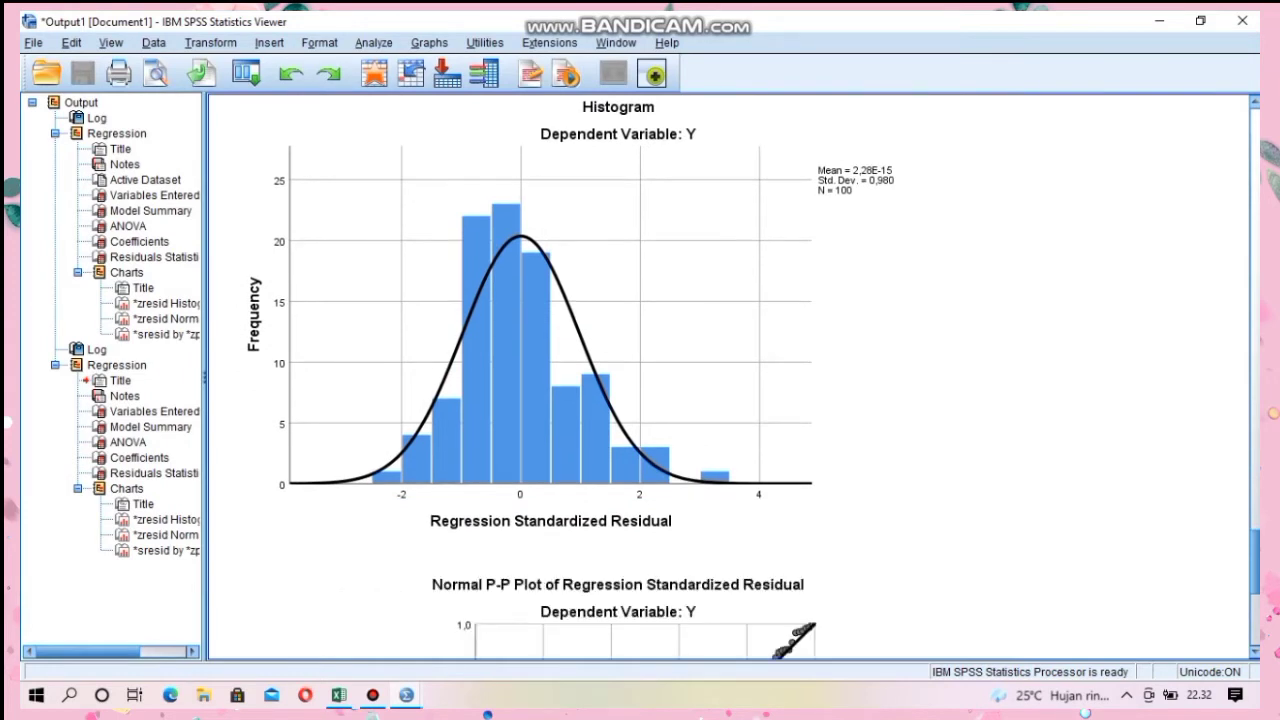
pyautogui.scroll(-8, 732, 377)
pyautogui.scroll(-5, 732, 377)
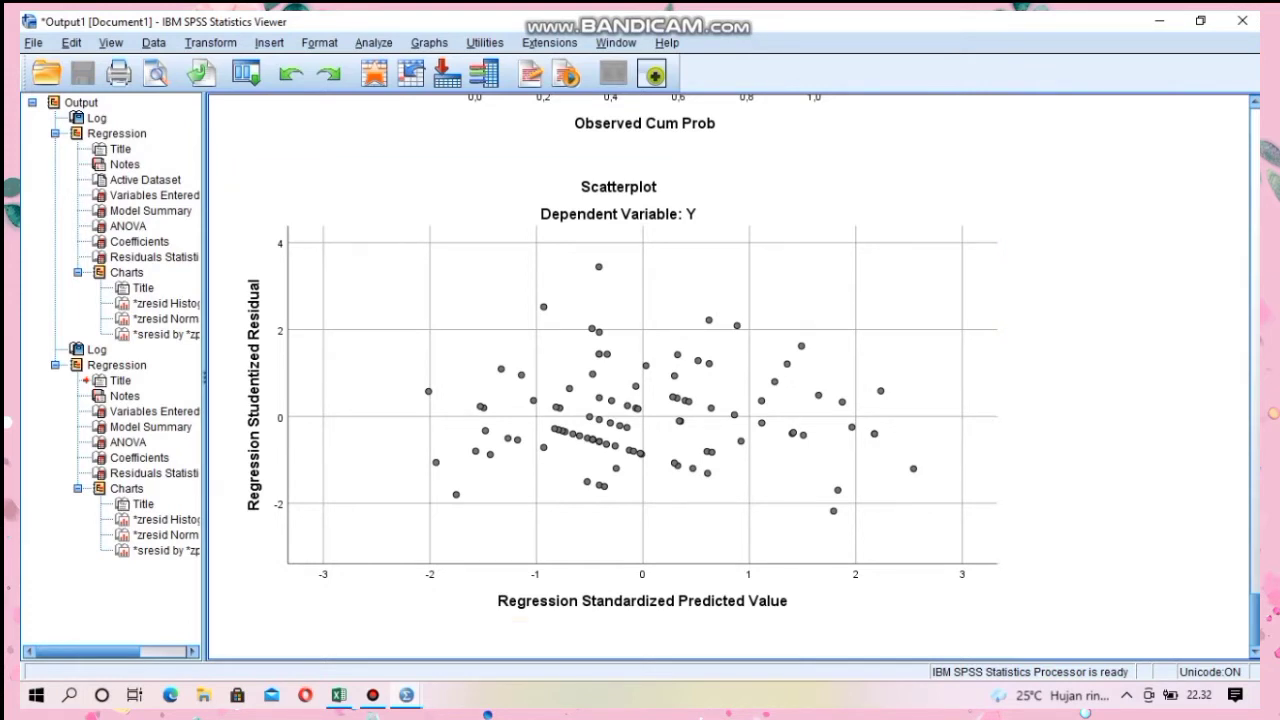
pyautogui.click(1159, 20)
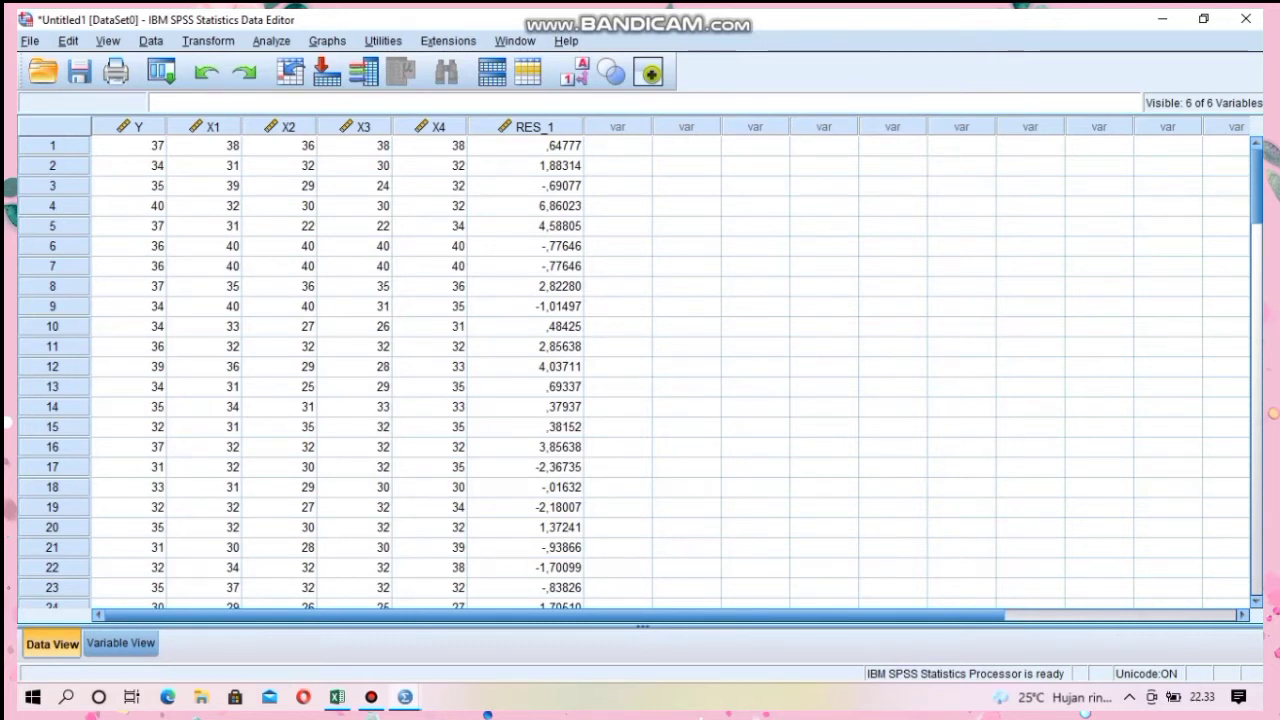
pyautogui.press('pagedown')
pyautogui.scroll(8, 634, 370)
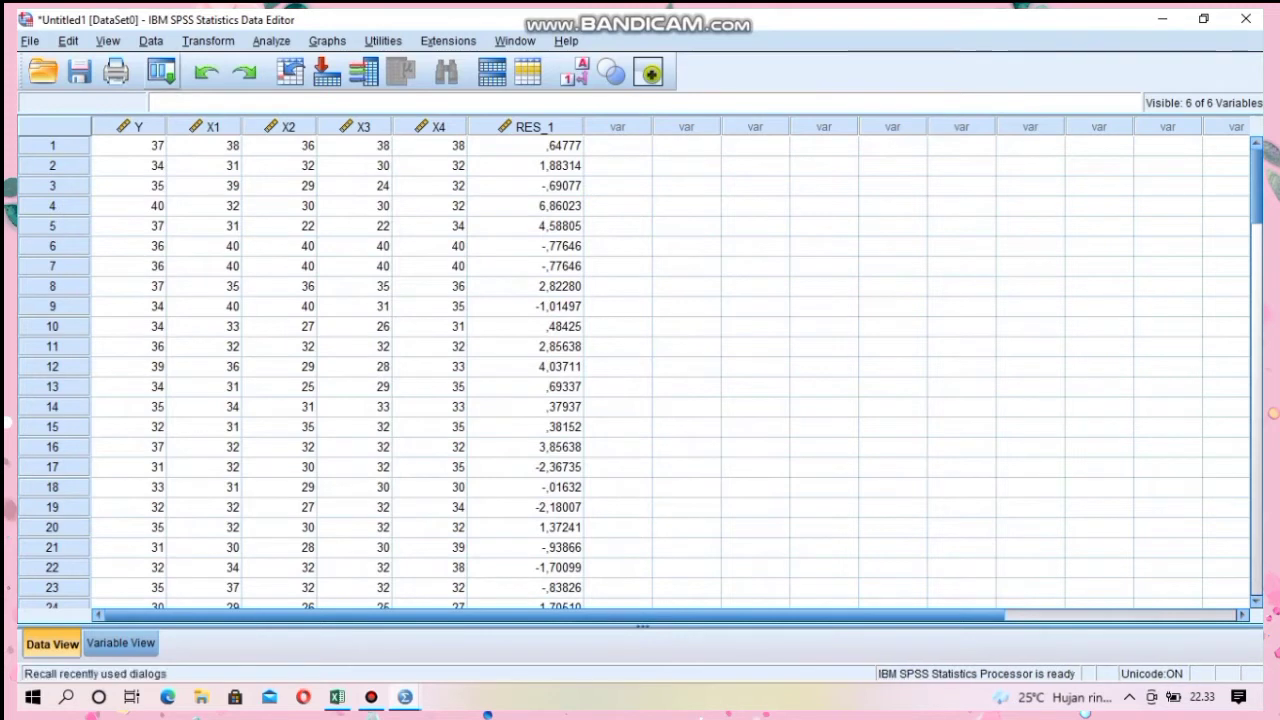
# Step: Run a legacy one-sample Kolmogorov-Smirnov test on the Unstandardized Residual variable against the normal distribution
pyautogui.click(271, 40)
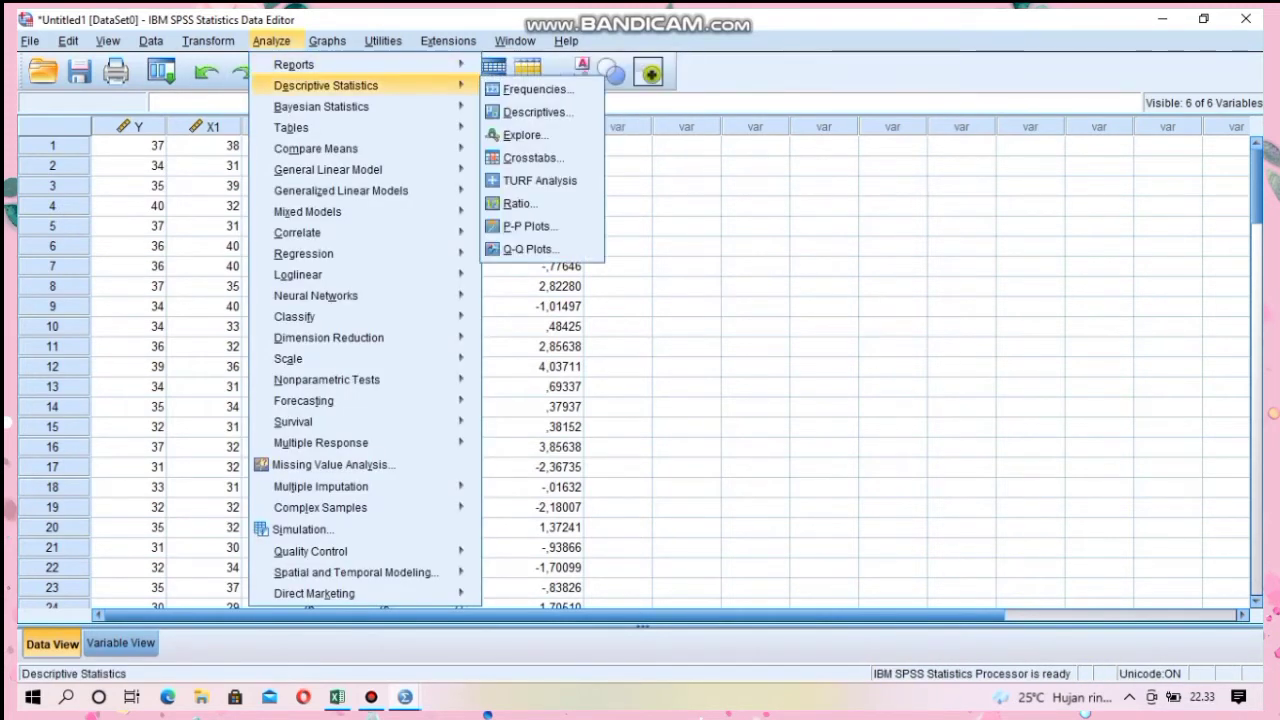
pyautogui.moveTo(330, 211)
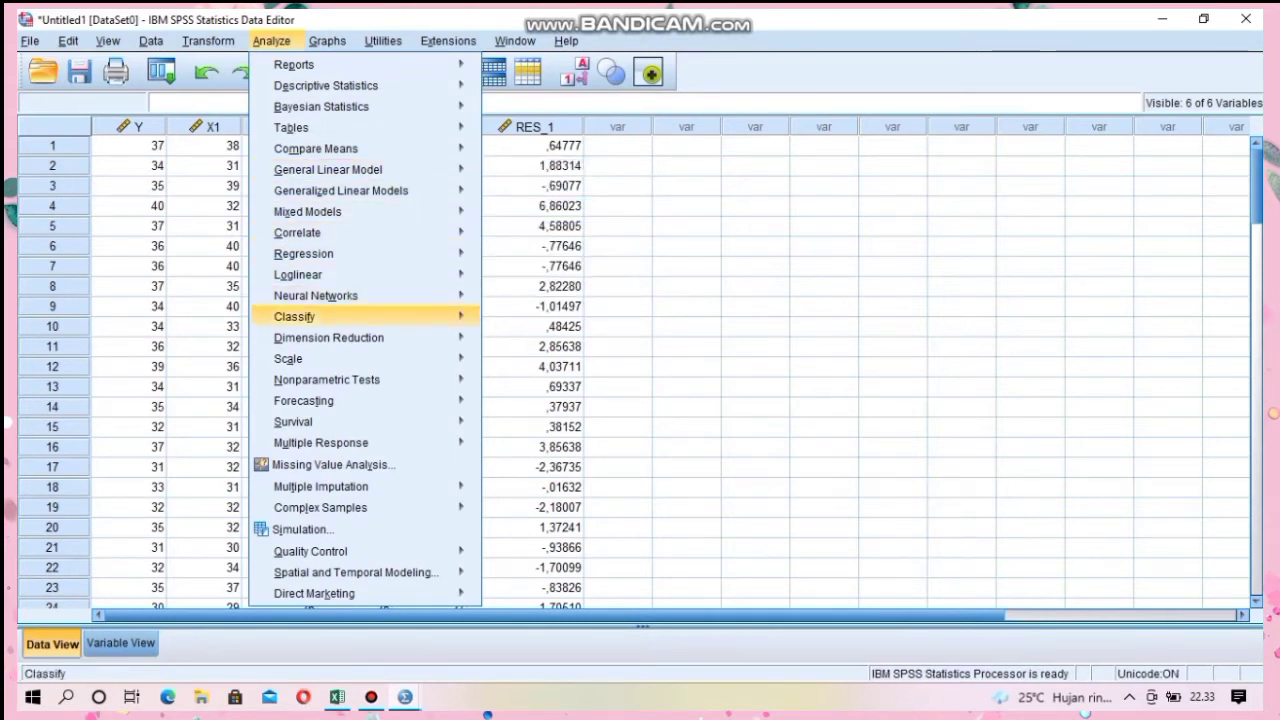
pyautogui.moveTo(327, 379)
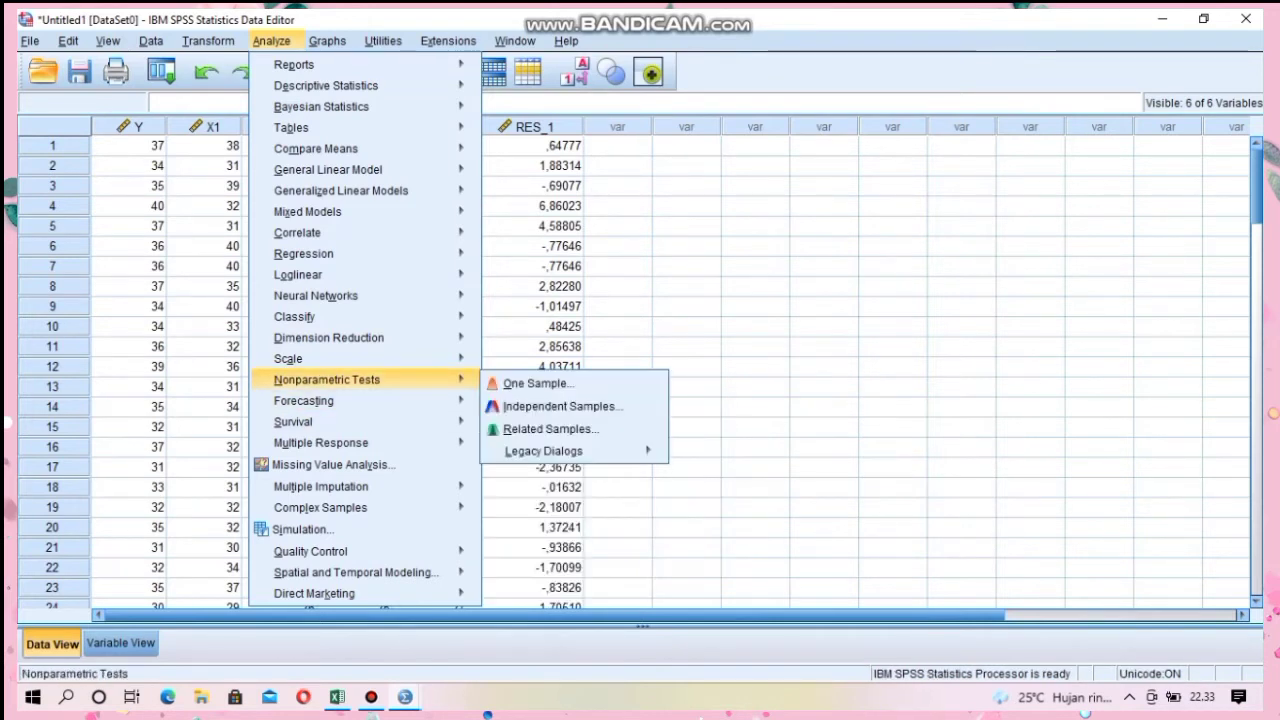
pyautogui.moveTo(560, 451)
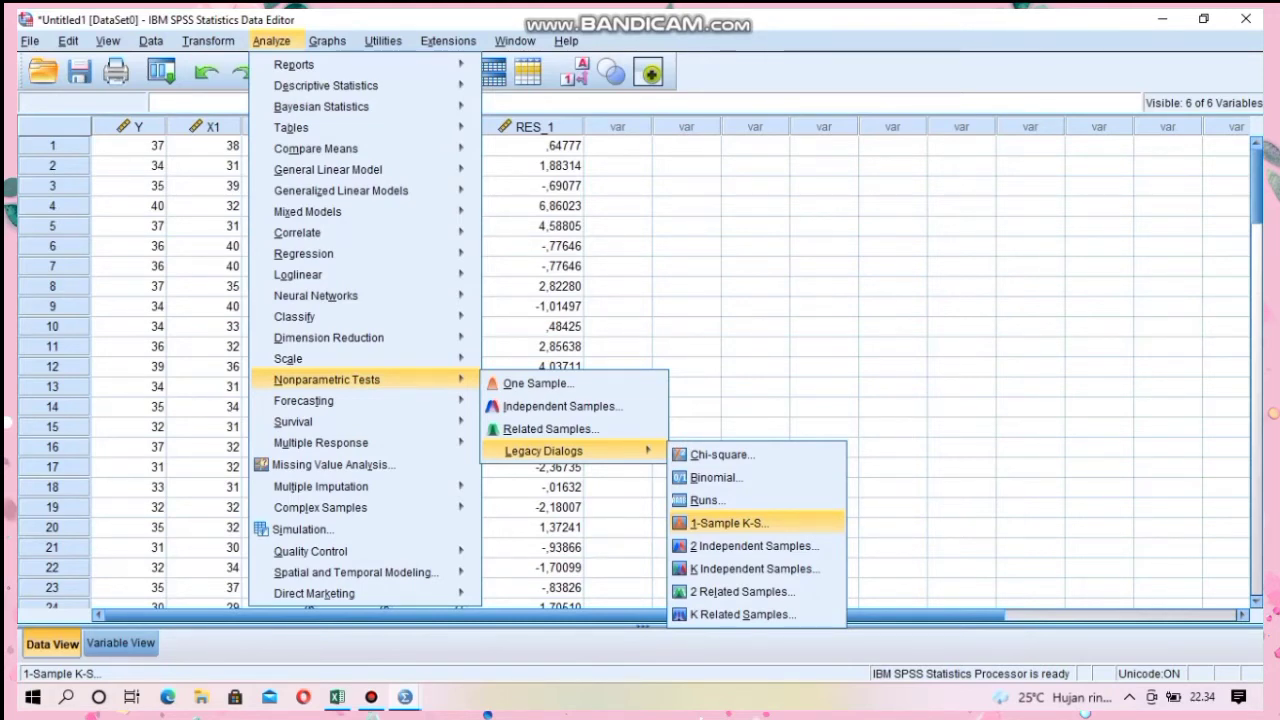
pyautogui.click(730, 523)
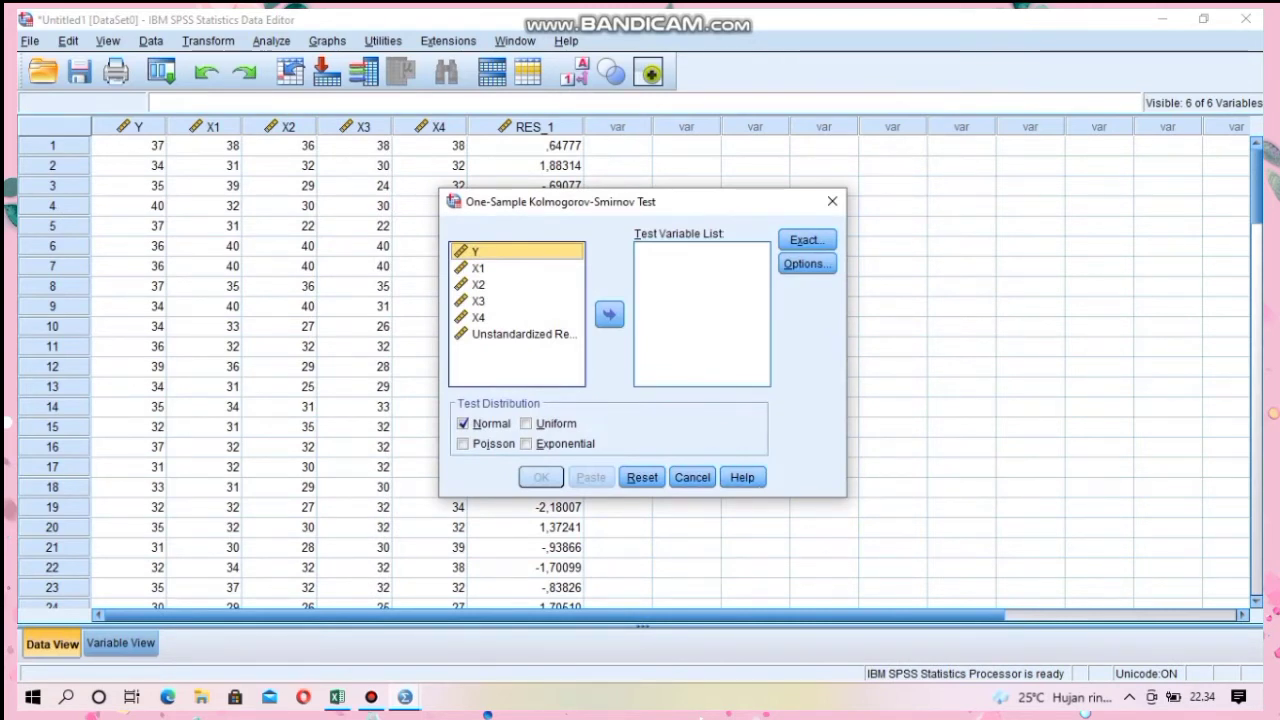
pyautogui.click(520, 334)
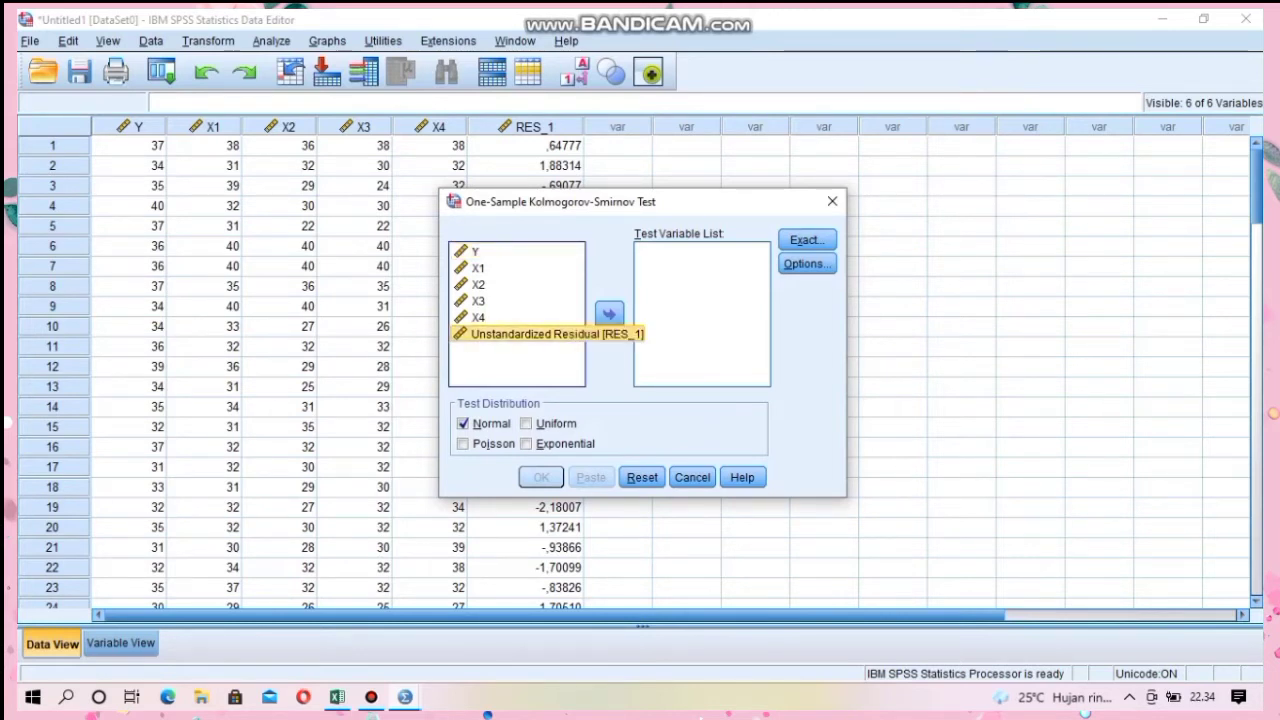
pyautogui.click(609, 314)
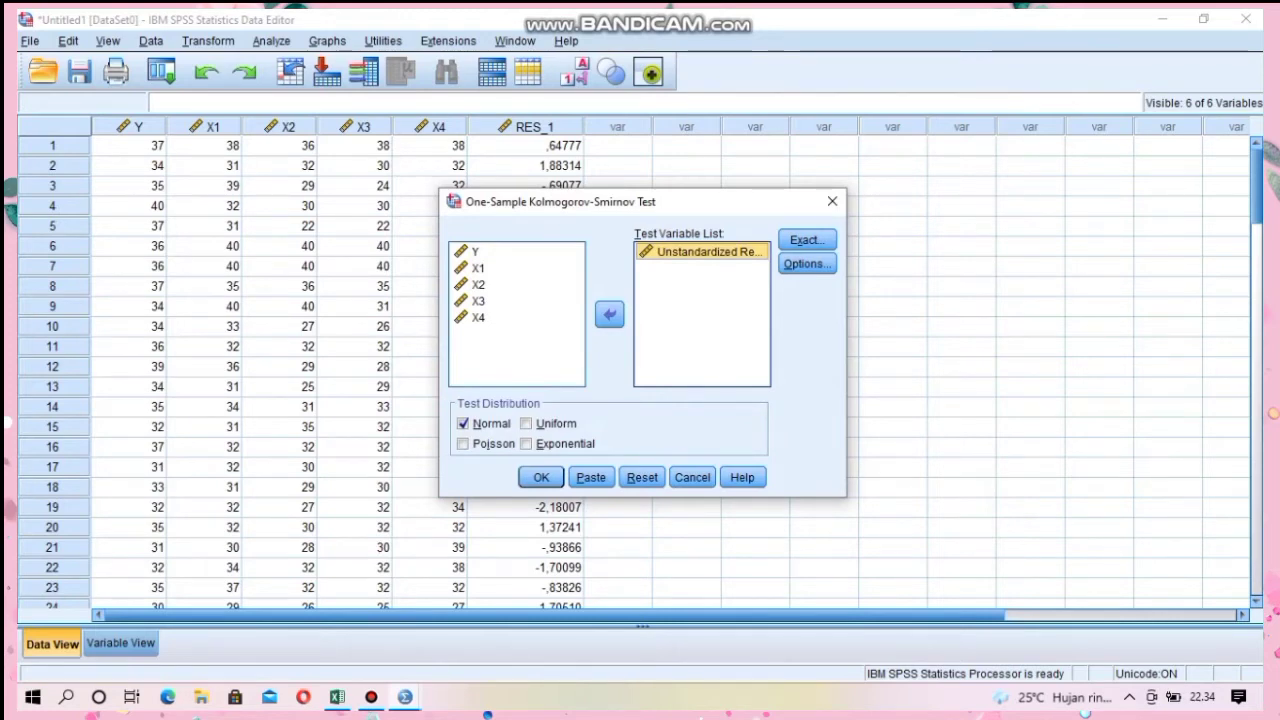
pyautogui.click(541, 477)
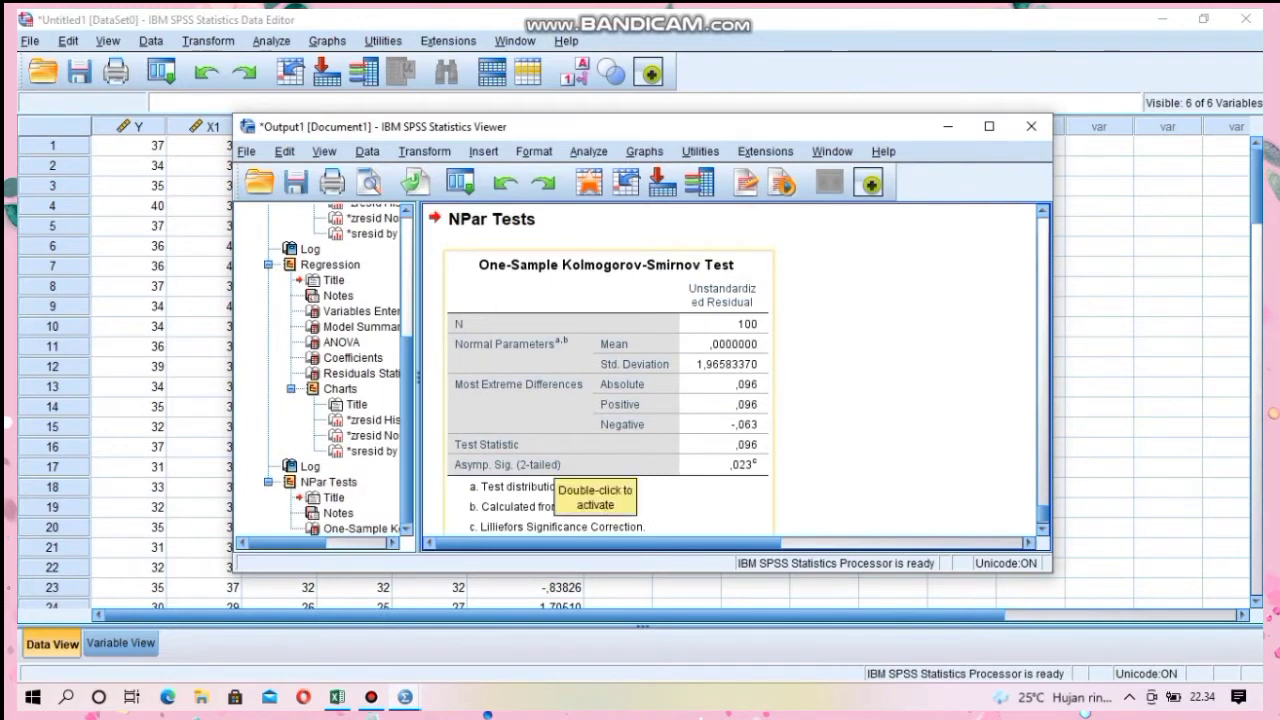
# Step: Review the regression output's variables, ANOVA, coefficients and residuals statistics tables in the viewer
pyautogui.scroll(15, 733, 370)
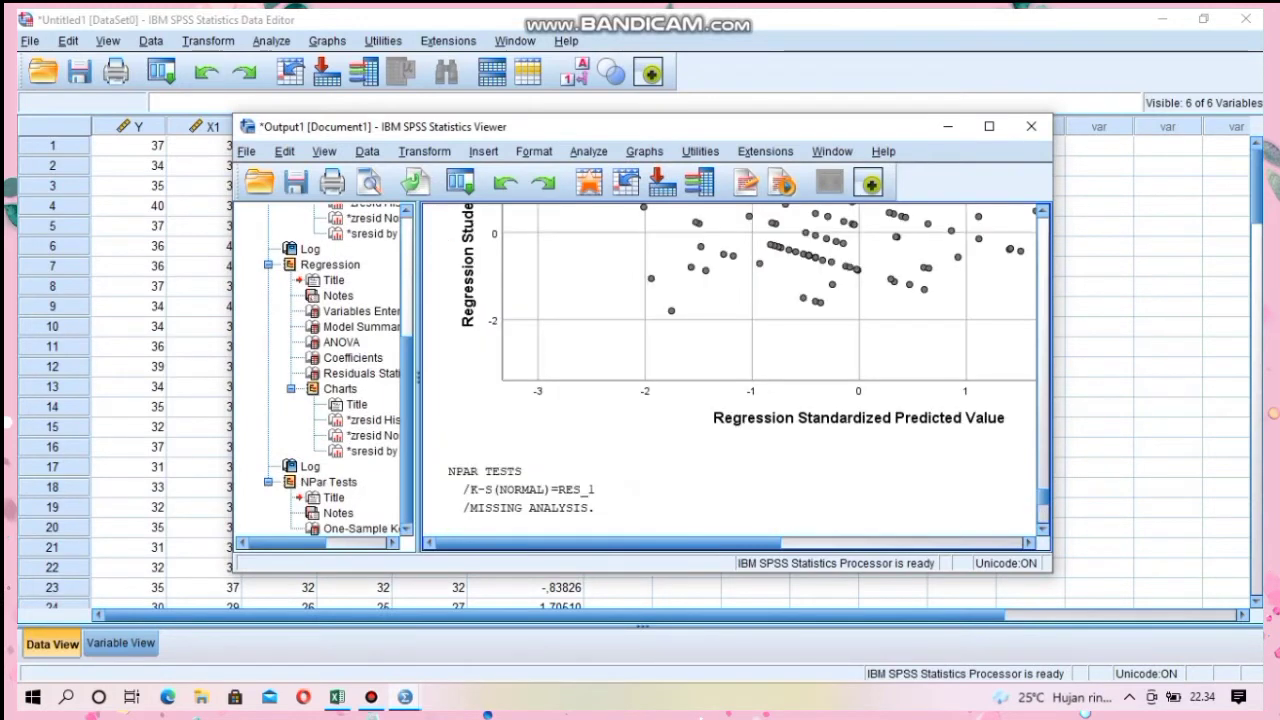
pyautogui.scroll(5, 733, 370)
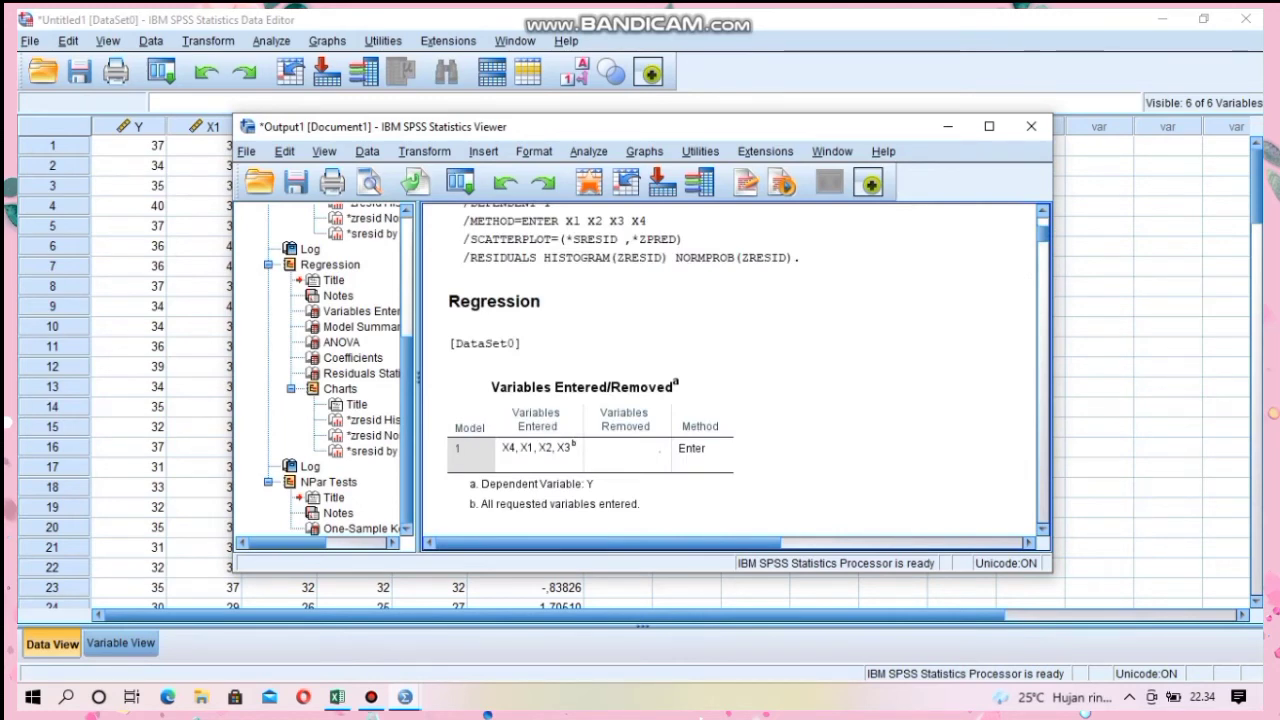
pyautogui.scroll(-5, 733, 370)
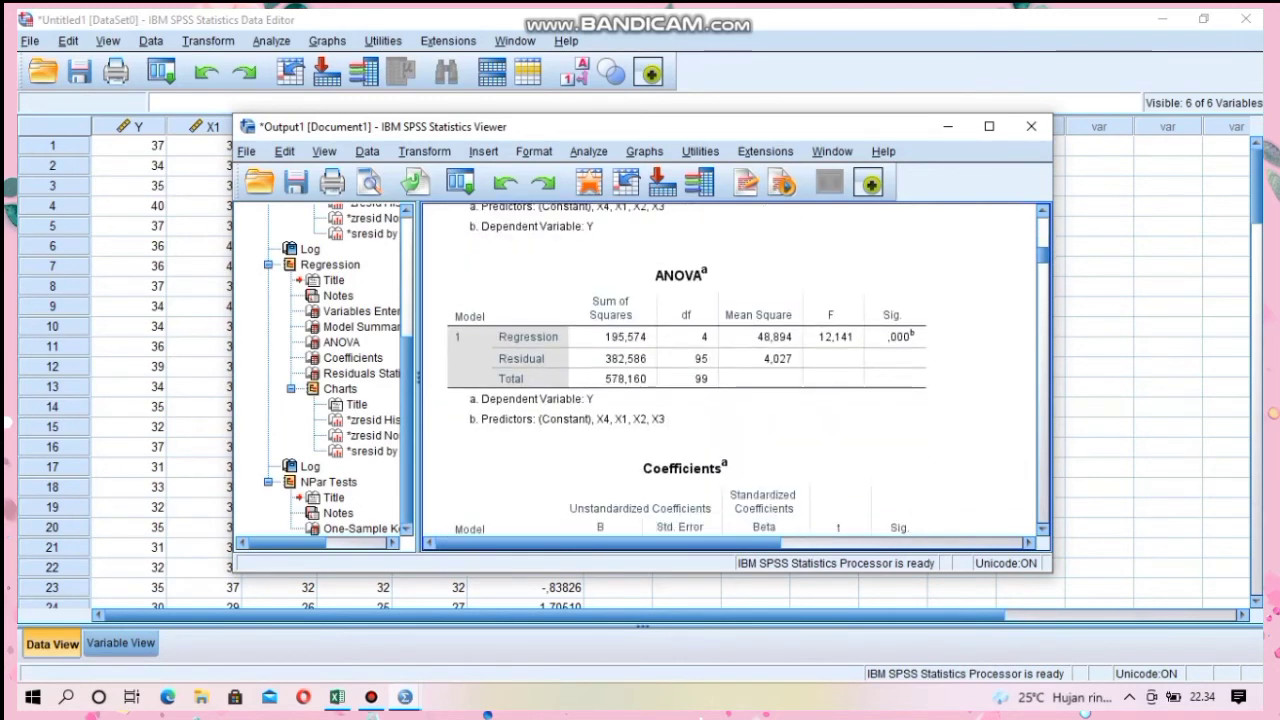
pyautogui.scroll(-3, 733, 370)
pyautogui.scroll(-5, 733, 370)
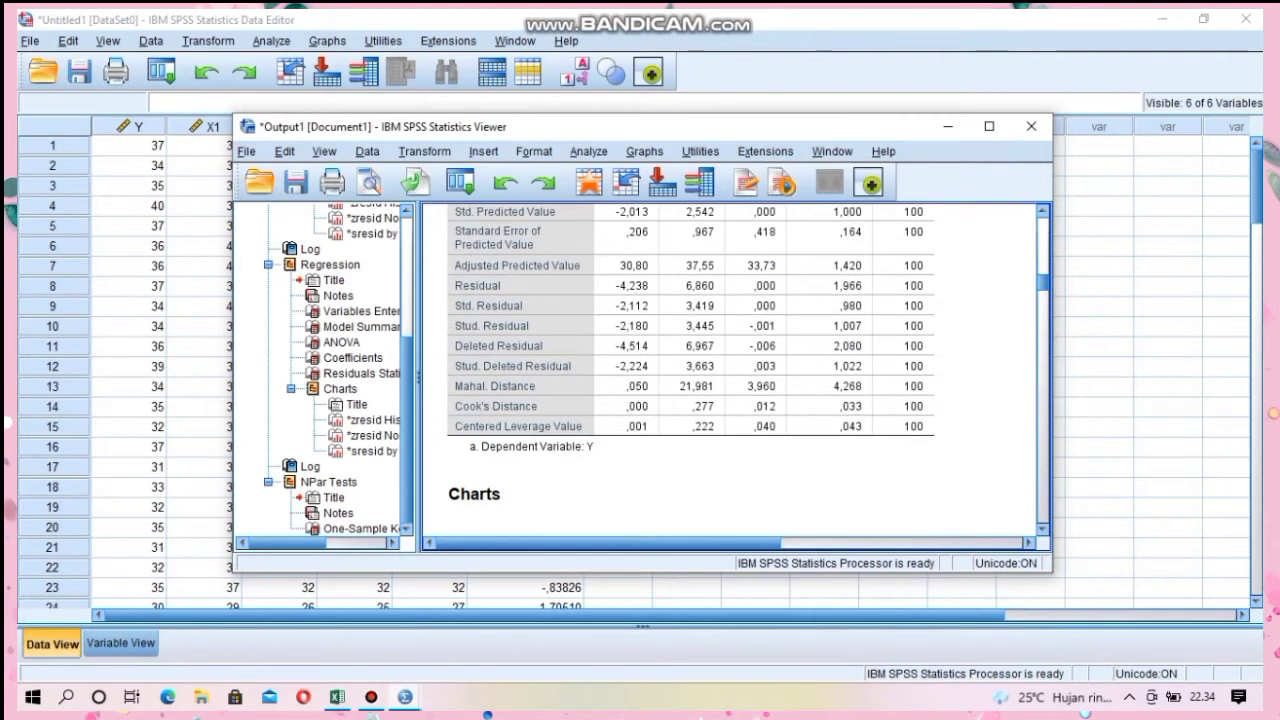
pyautogui.scroll(-5, 733, 370)
pyautogui.scroll(8, 733, 370)
pyautogui.scroll(6, 733, 370)
pyautogui.scroll(-6, 733, 370)
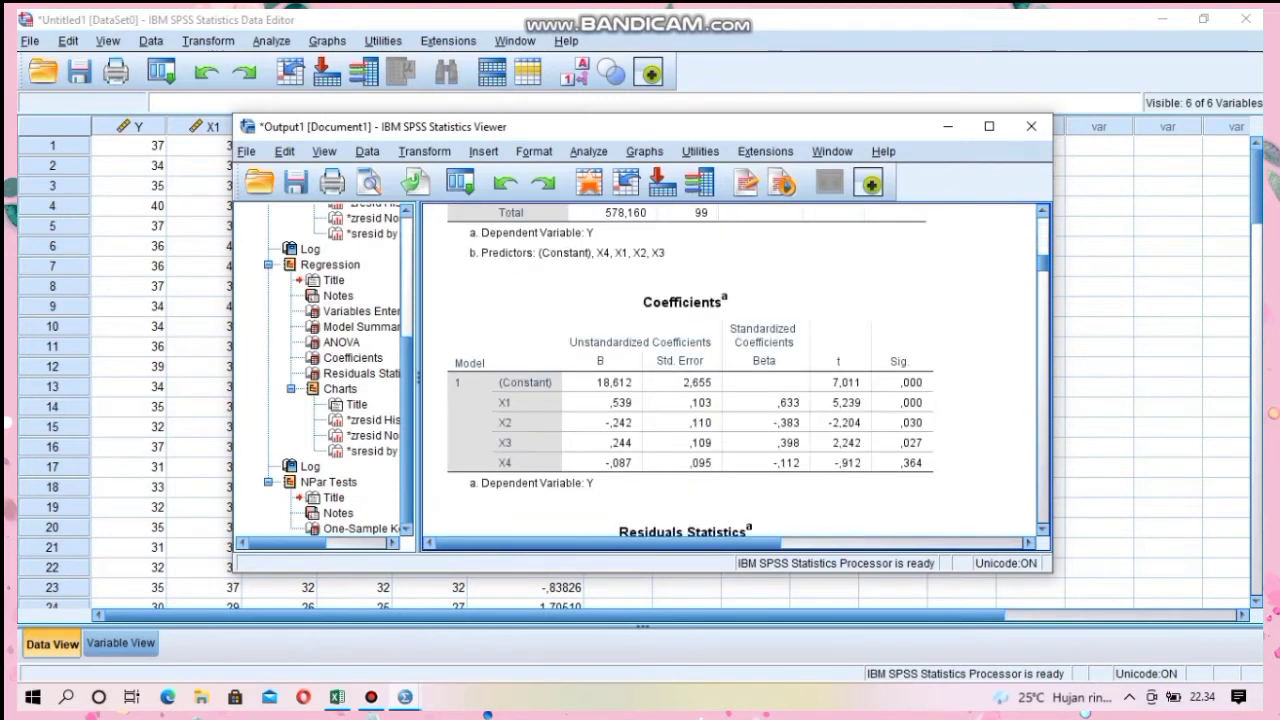
pyautogui.scroll(-5, 733, 370)
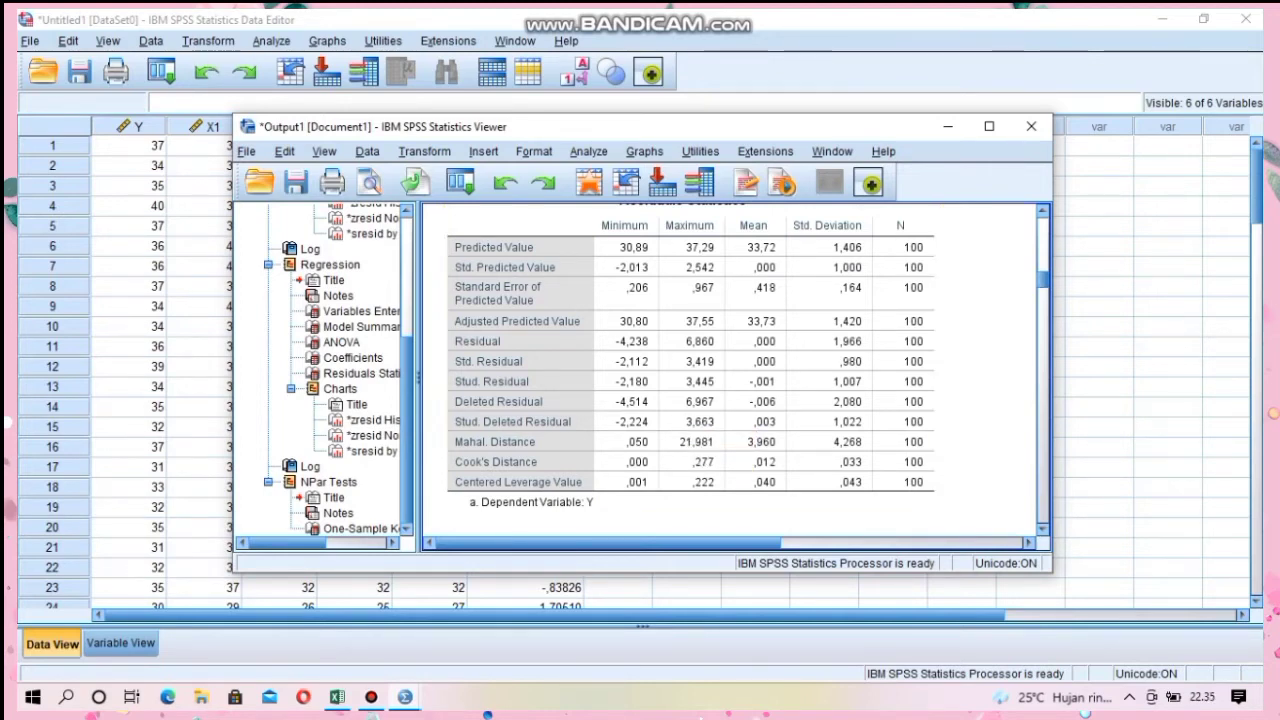
pyautogui.scroll(10, 730, 370)
pyautogui.scroll(-5, 730, 370)
pyautogui.scroll(-10, 730, 370)
pyautogui.scroll(4, 730, 370)
pyautogui.scroll(-8, 730, 370)
pyautogui.scroll(15, 730, 370)
pyautogui.scroll(-6, 730, 370)
pyautogui.scroll(-8, 730, 370)
# Step: Examine the One-Sample Kolmogorov-Smirnov Test table, including its asymptotic significance, and return to the data editor
pyautogui.scroll(-12, 730, 370)
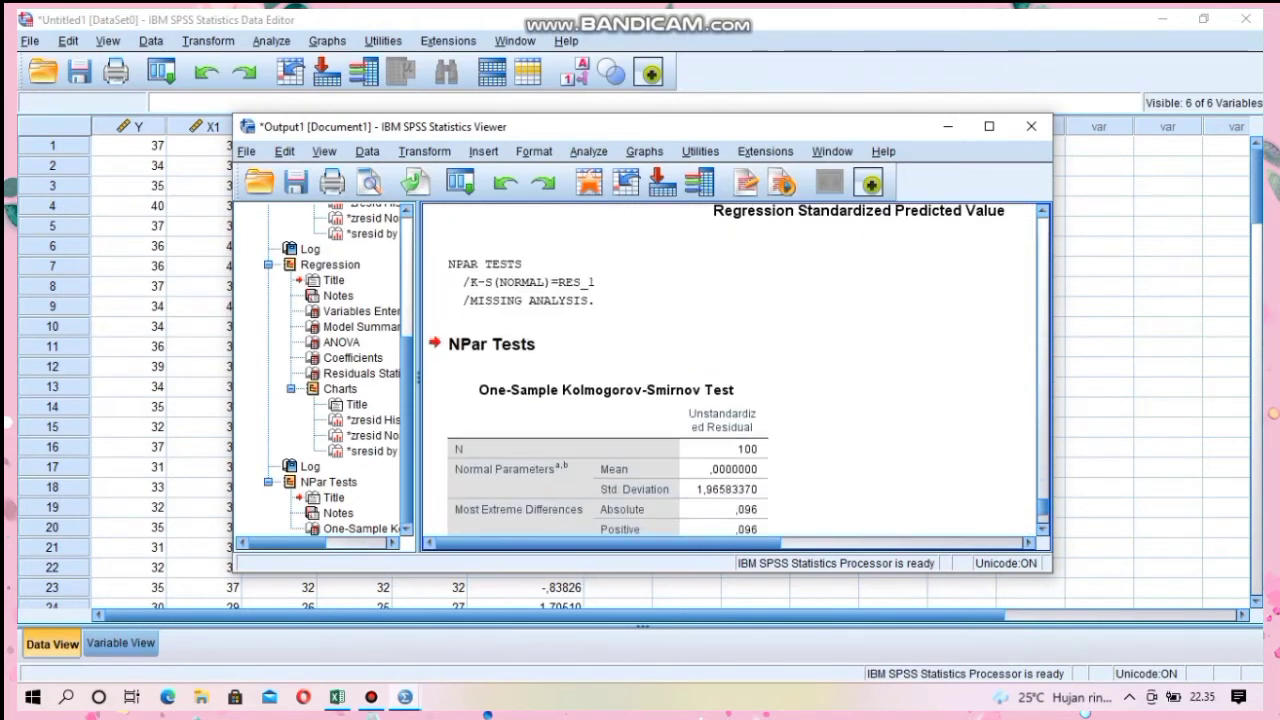
pyautogui.scroll(-4, 730, 370)
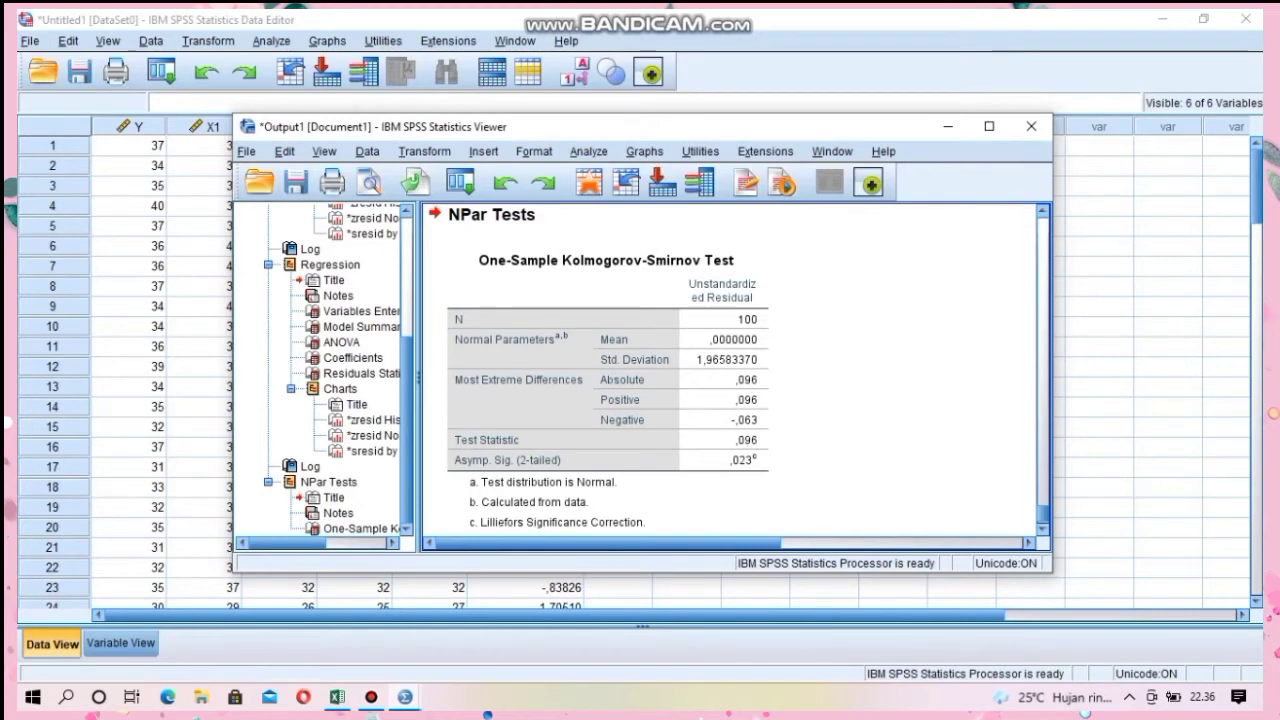
pyautogui.scroll(3, 735, 375)
pyautogui.scroll(3, 735, 375)
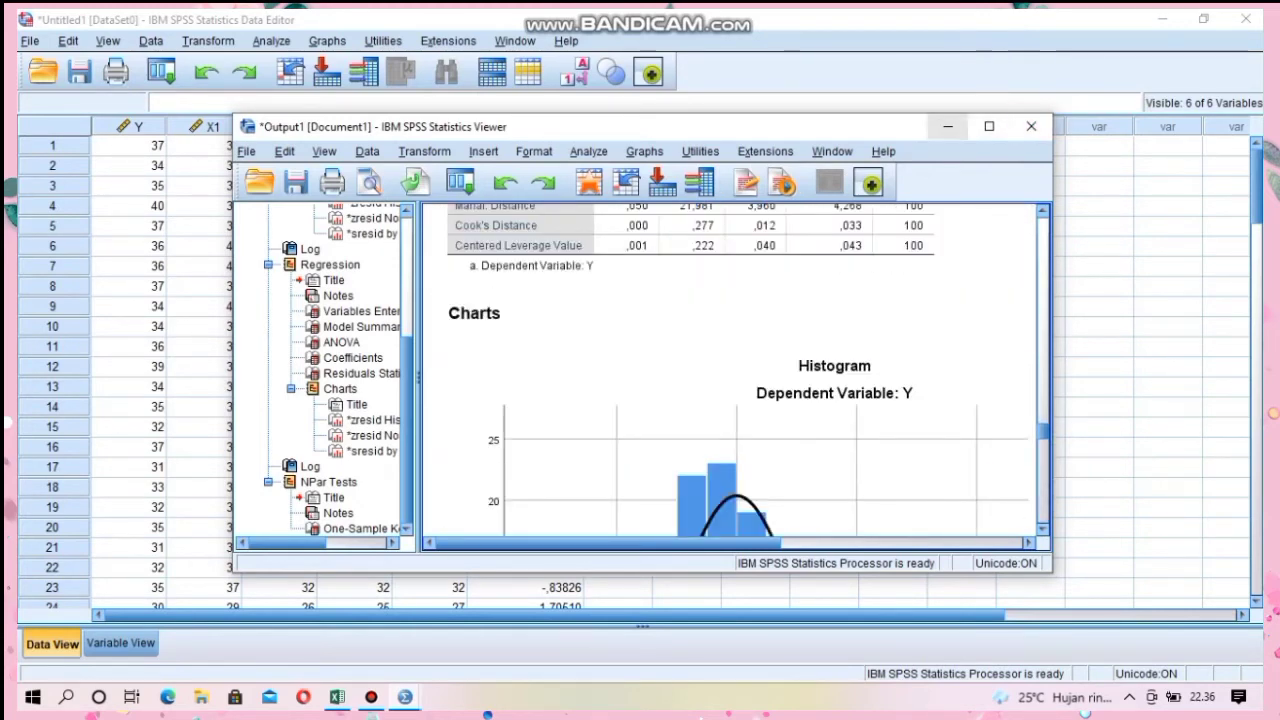
pyautogui.click(947, 127)
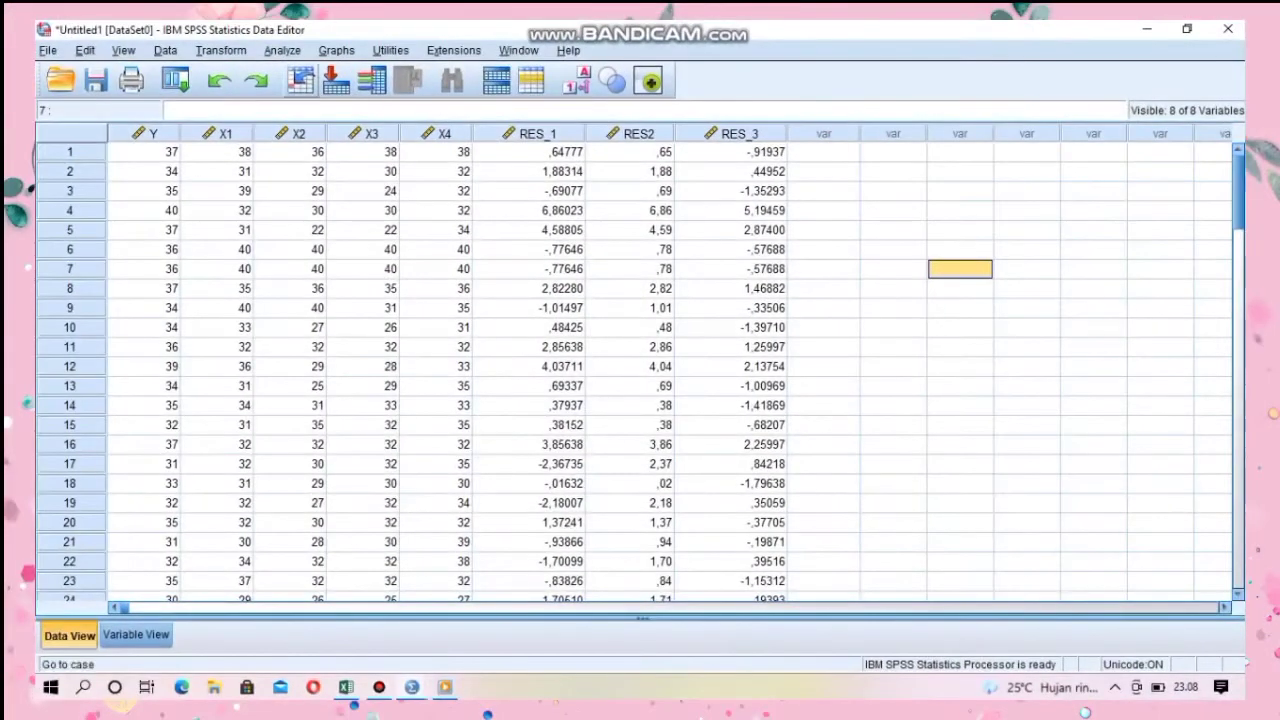
# Step: Run a linear regression with RES2 as the dependent variable and X1 to X4 as the independent variables
pyautogui.click(282, 50)
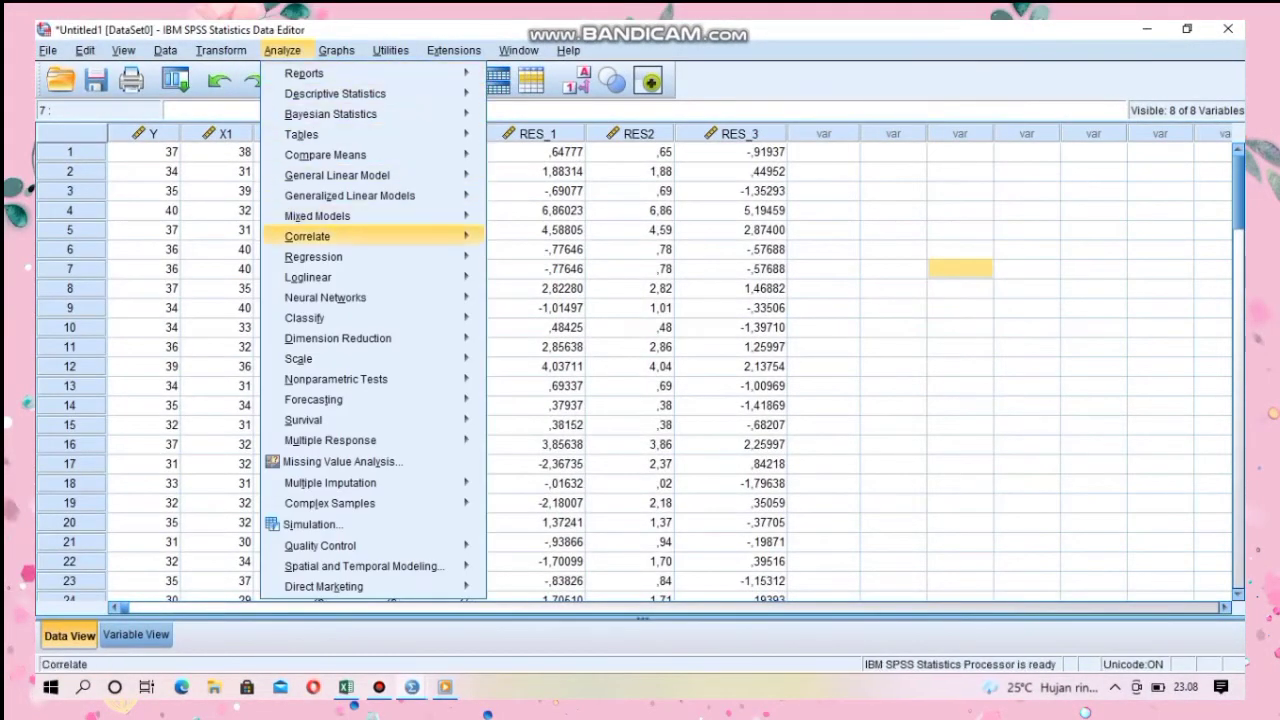
pyautogui.moveTo(320, 256)
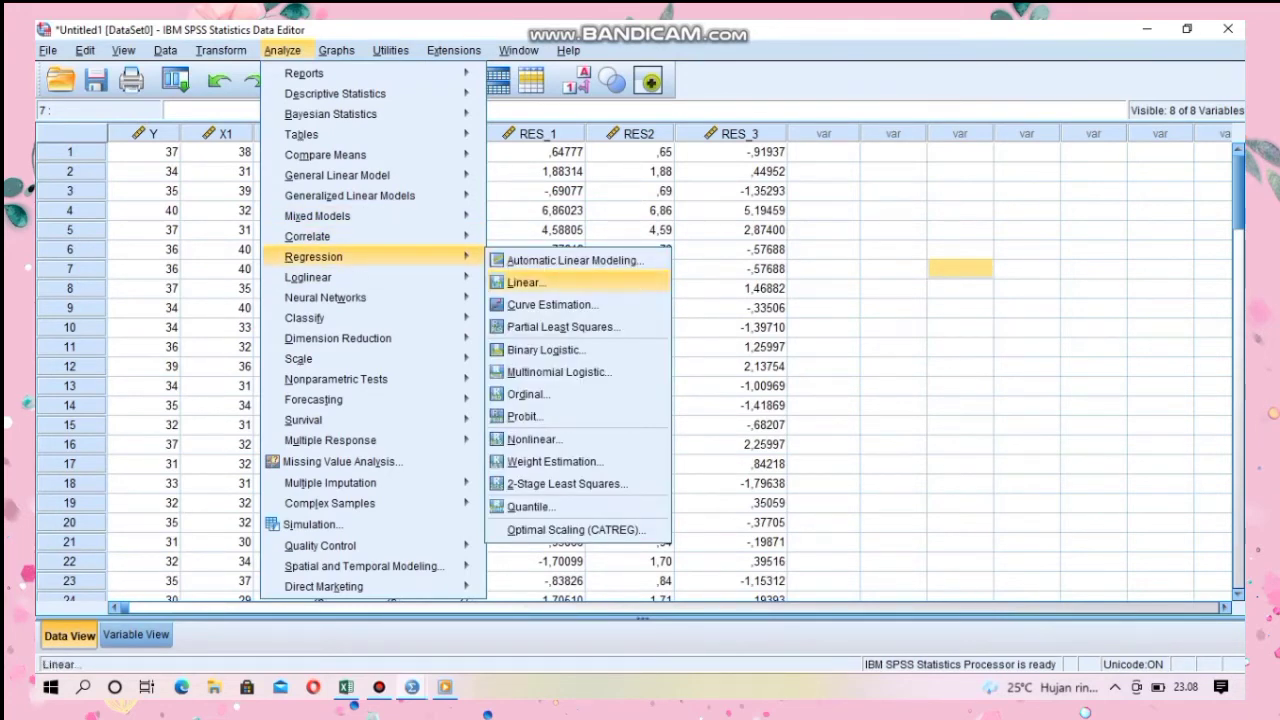
pyautogui.click(525, 282)
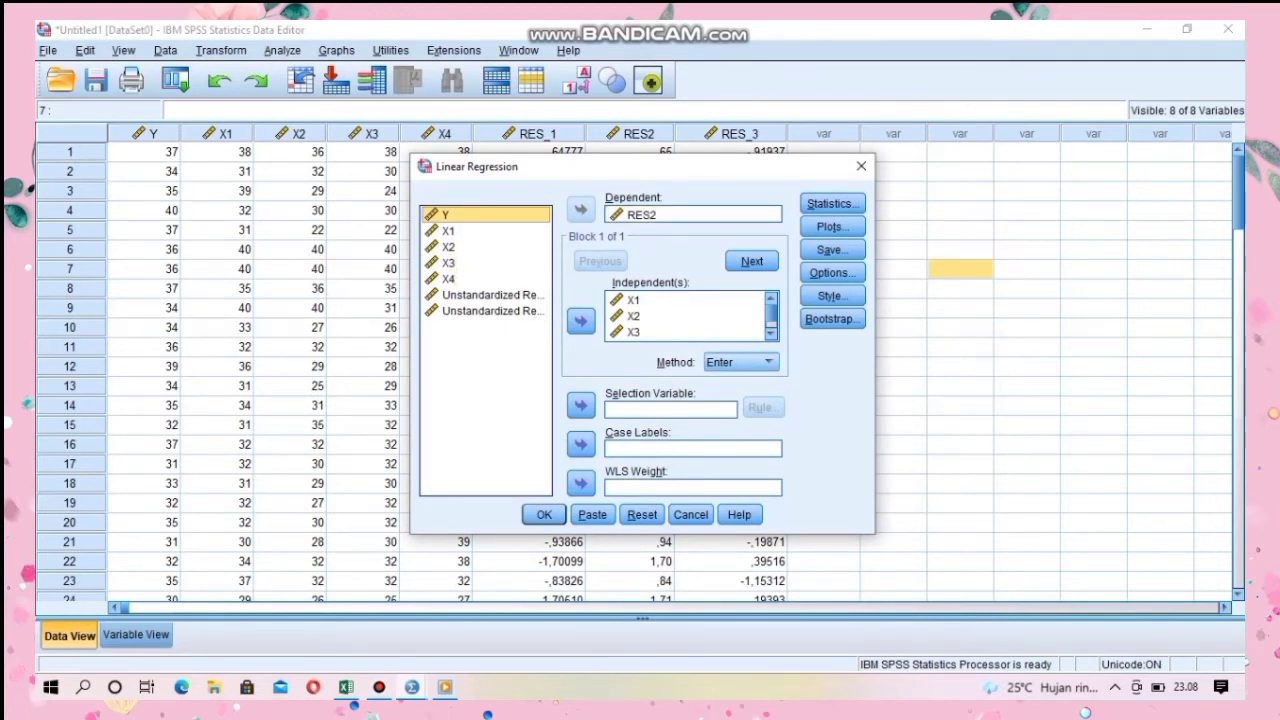
pyautogui.click(642, 215)
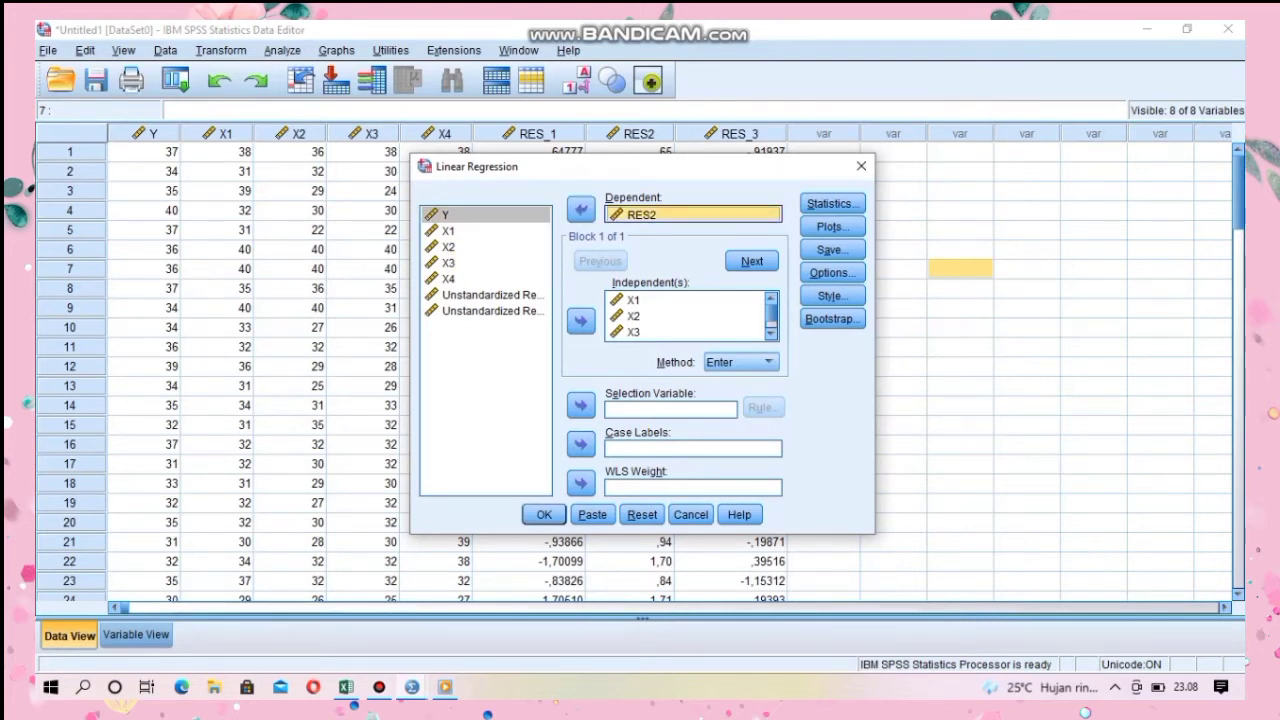
pyautogui.click(581, 209)
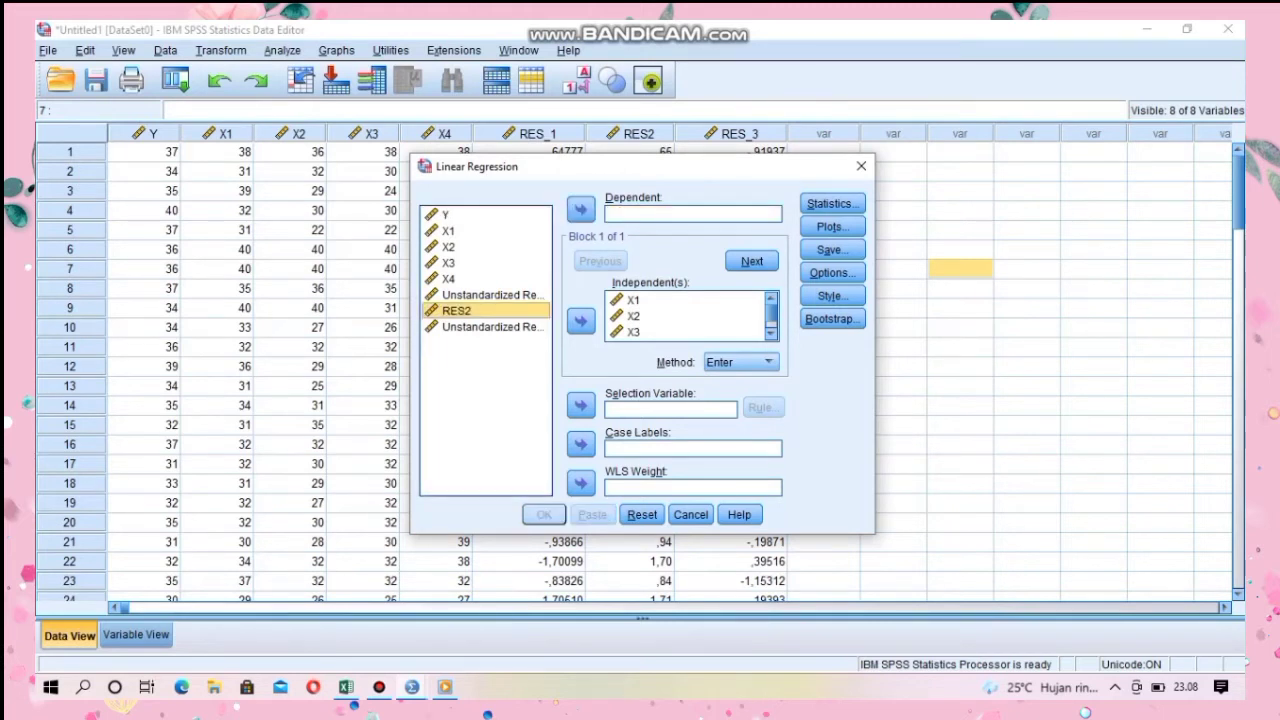
pyautogui.click(581, 209)
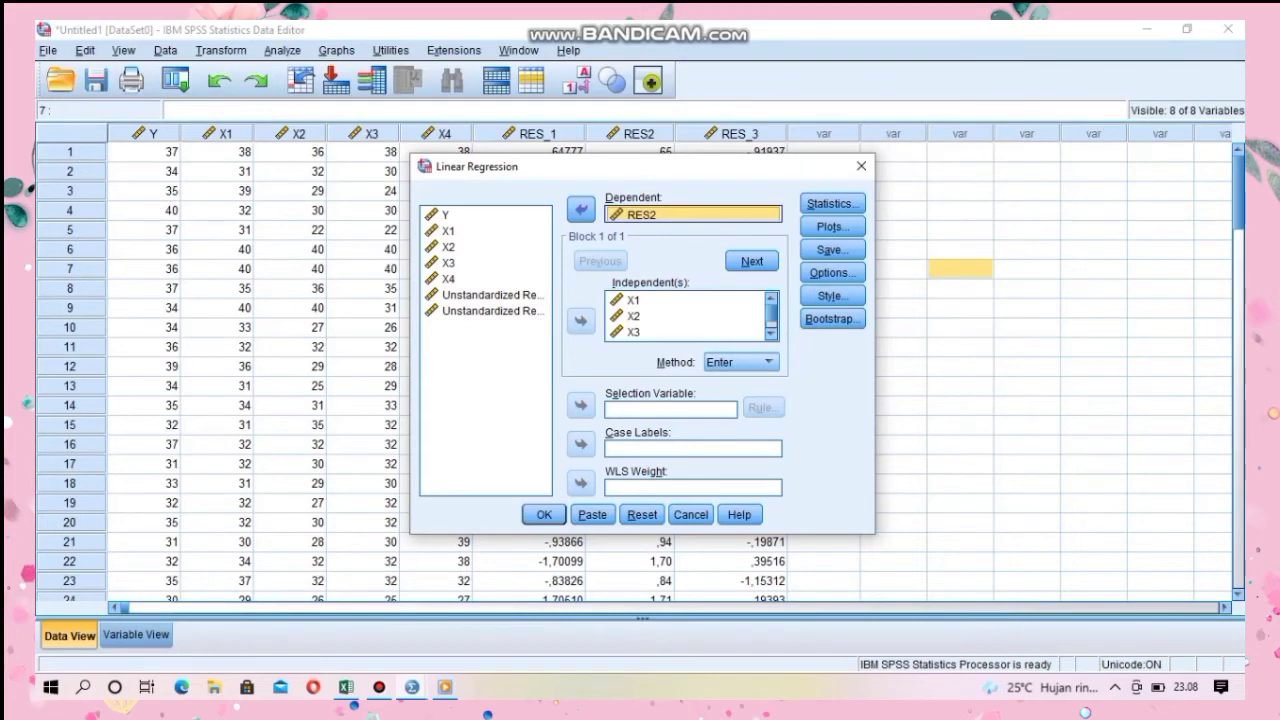
pyautogui.click(544, 514)
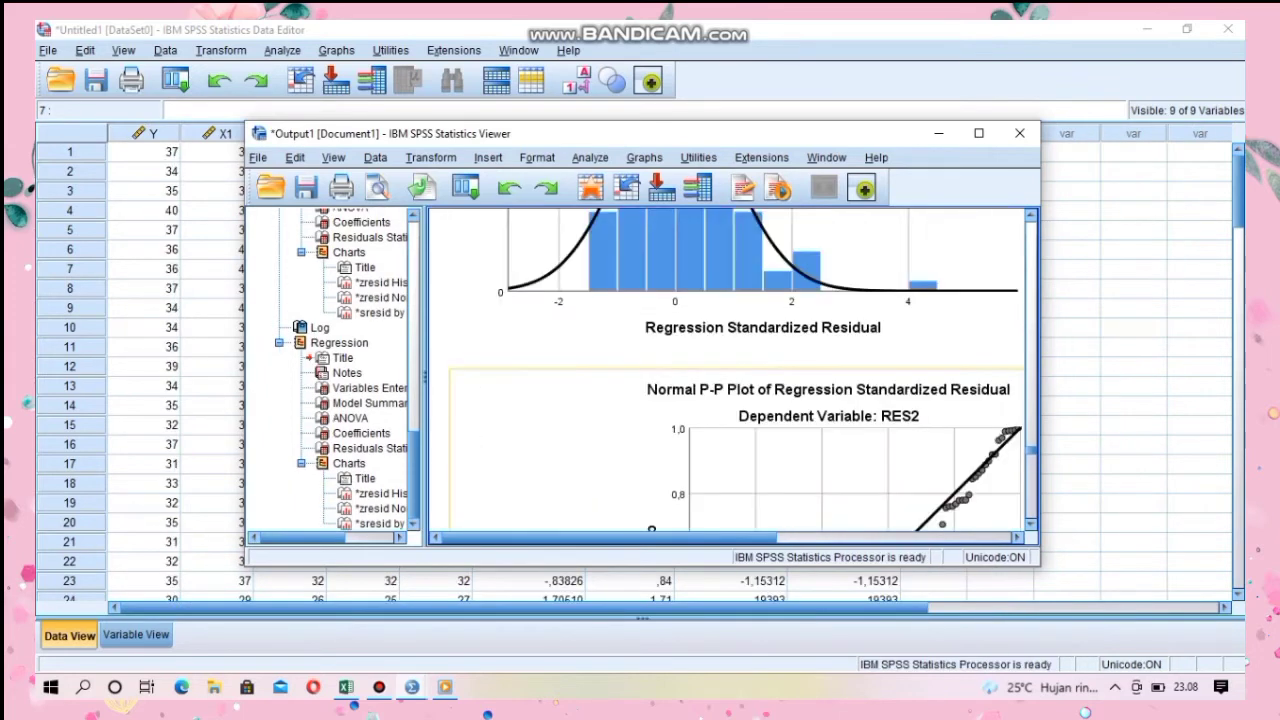
# Step: Examine the significance values in the RES2 regression's Coefficients table in the enlarged output viewer, and return to the data editor
pyautogui.click(979, 133)
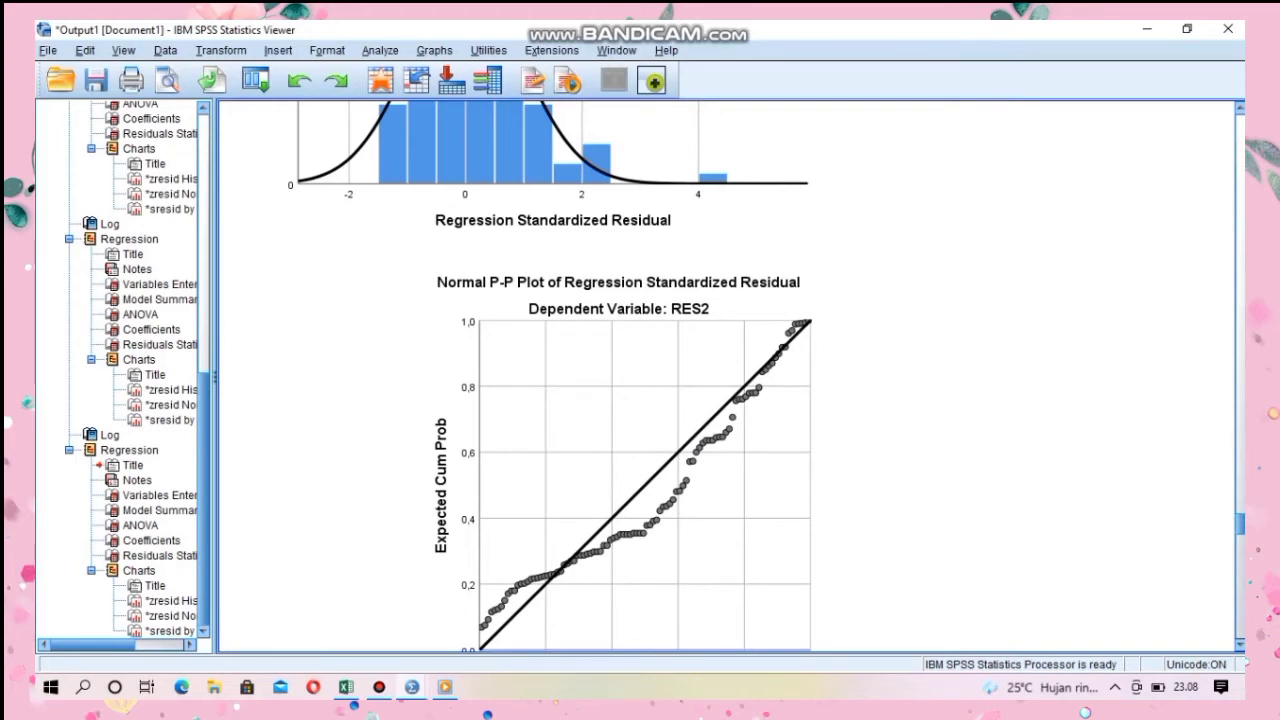
pyautogui.scroll(15, 727, 376)
pyautogui.scroll(-4, 727, 376)
pyautogui.scroll(-5, 727, 376)
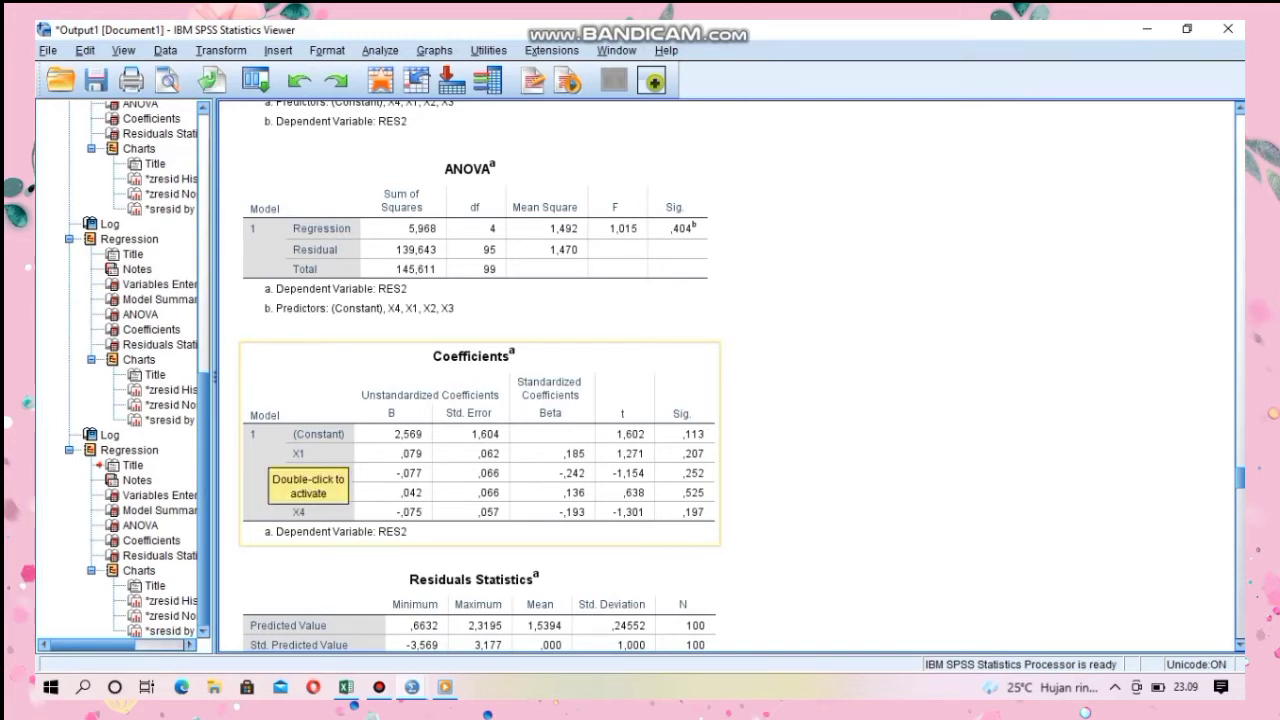
pyautogui.click(428, 380)
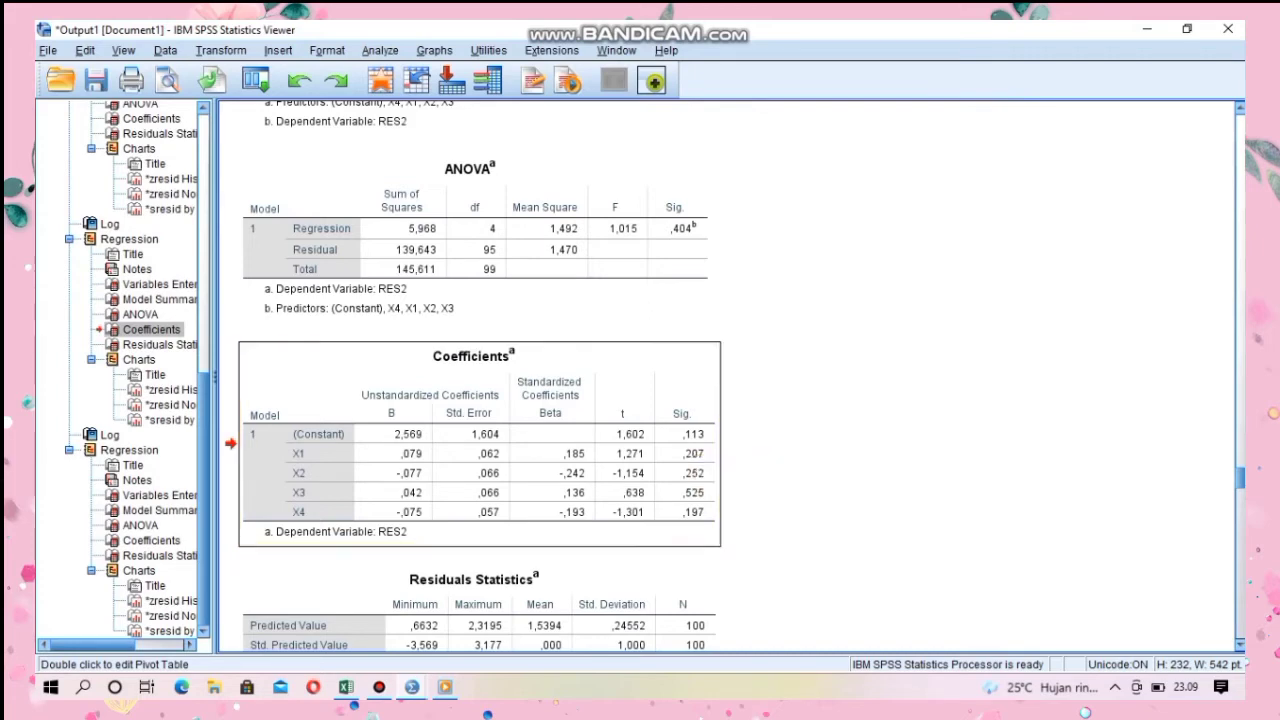
pyautogui.click(1147, 29)
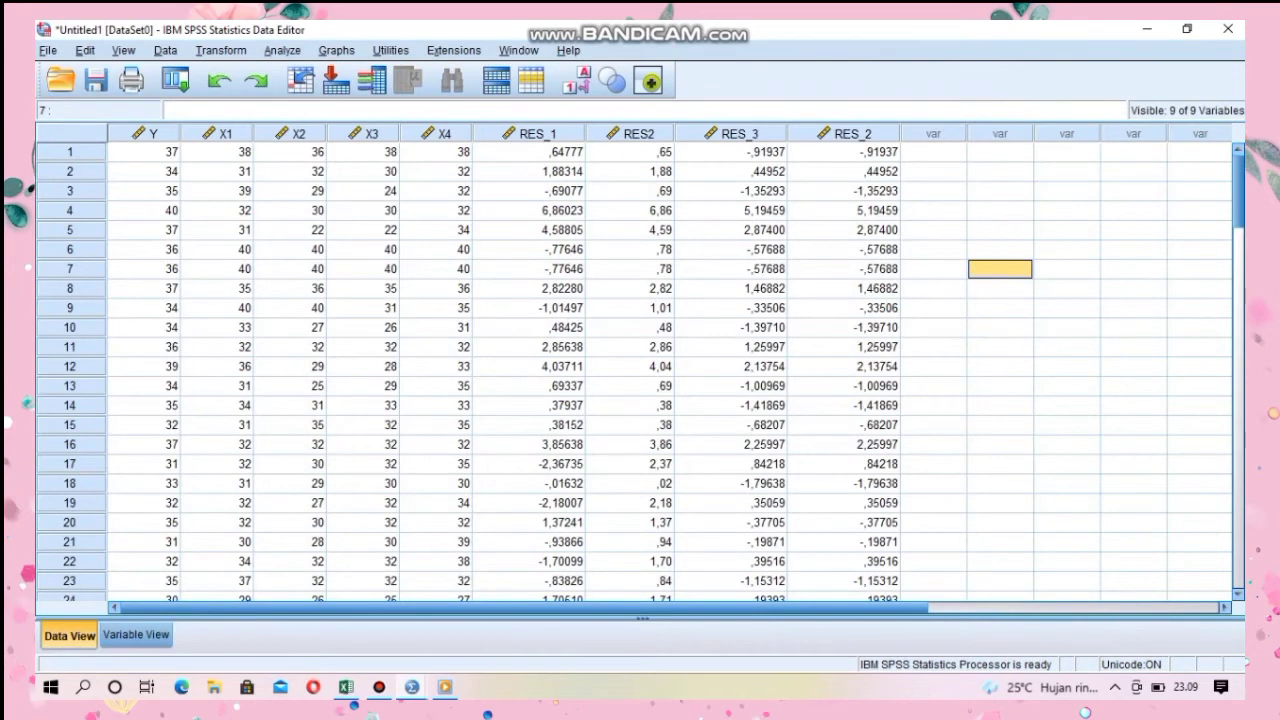
# Step: Set up a linear regression with Y replacing RES2 as the dependent variable and X1 to X4 as the independent variables
pyautogui.click(282, 50)
pyautogui.moveTo(320, 277)
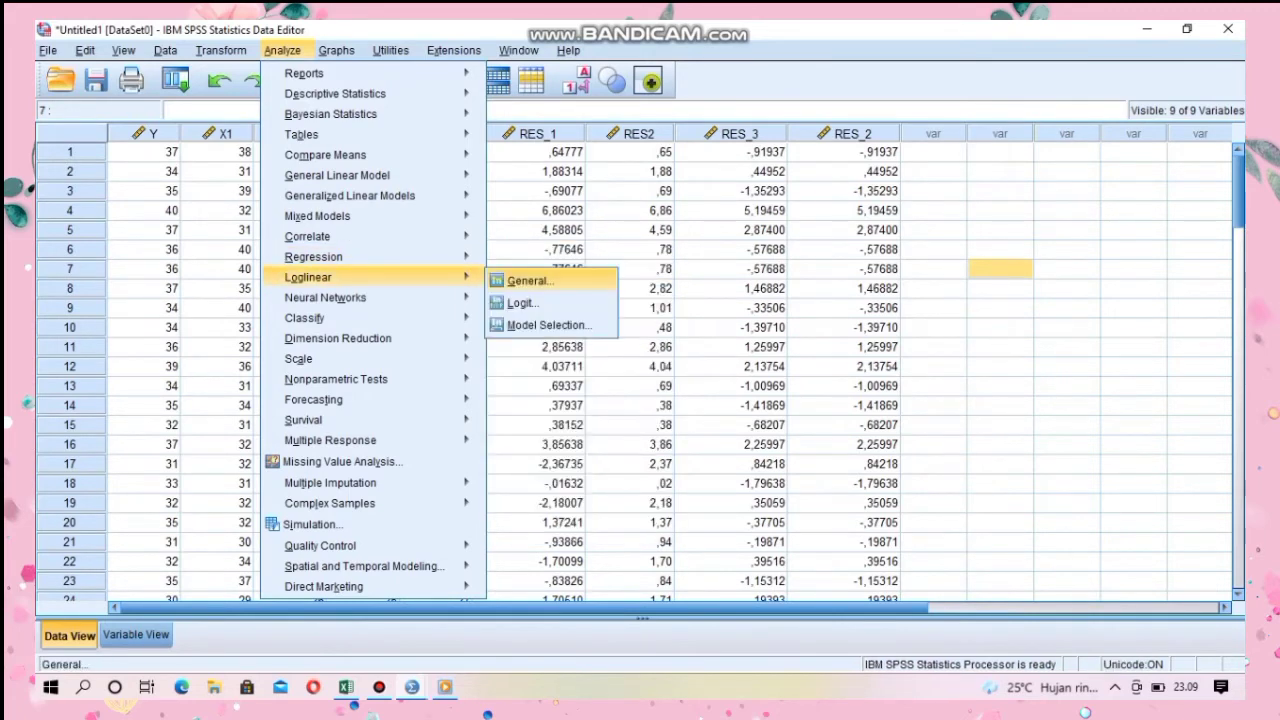
pyautogui.moveTo(400, 256)
pyautogui.click(530, 278)
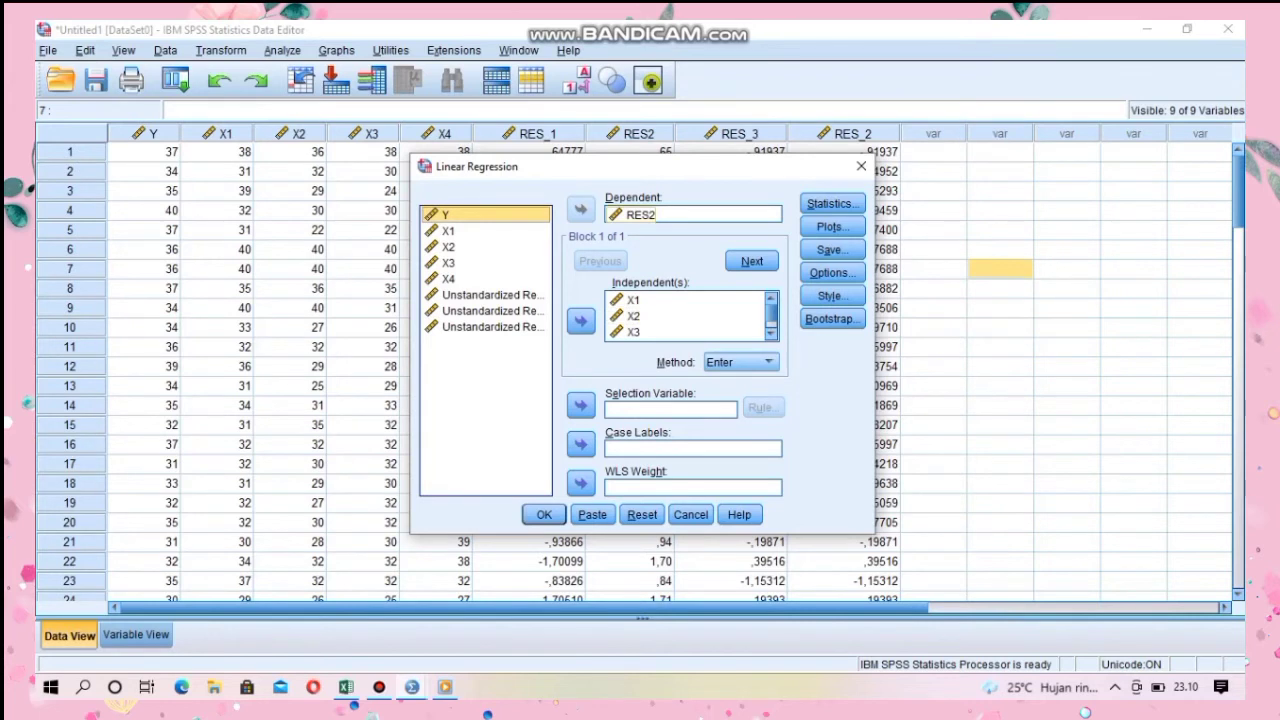
pyautogui.click(641, 215)
pyautogui.click(580, 209)
pyautogui.click(446, 215)
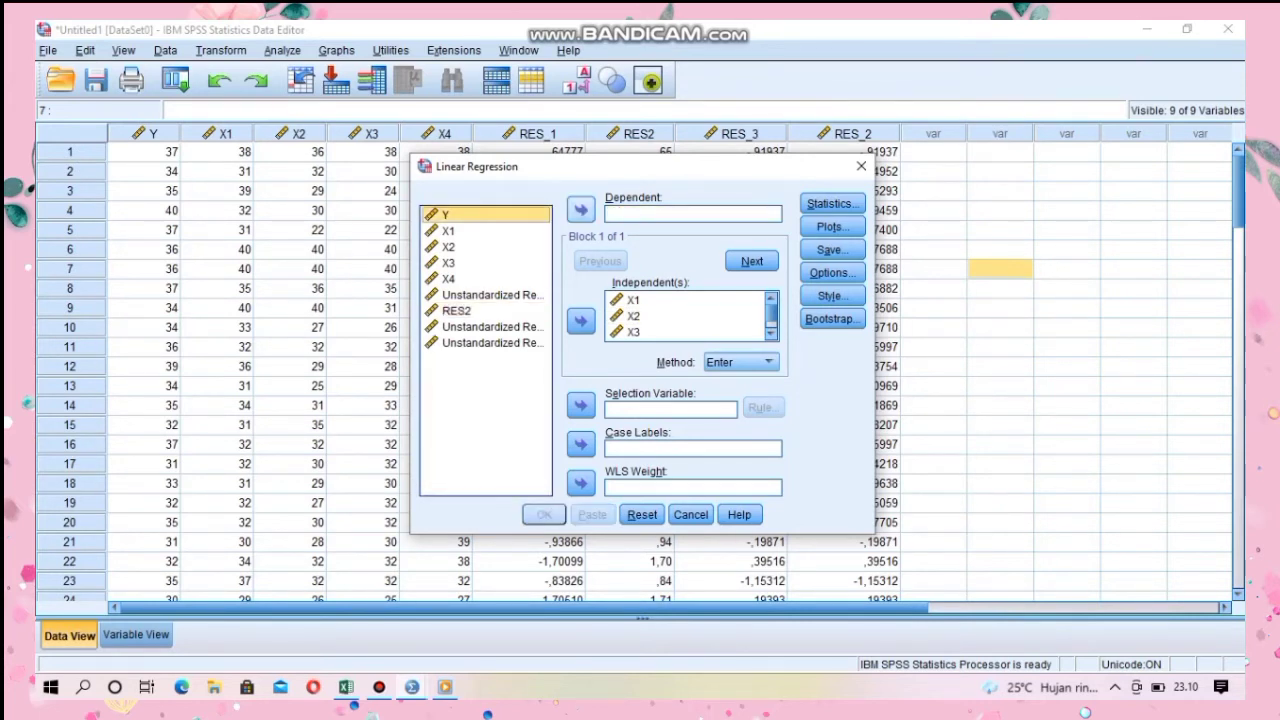
pyautogui.click(580, 209)
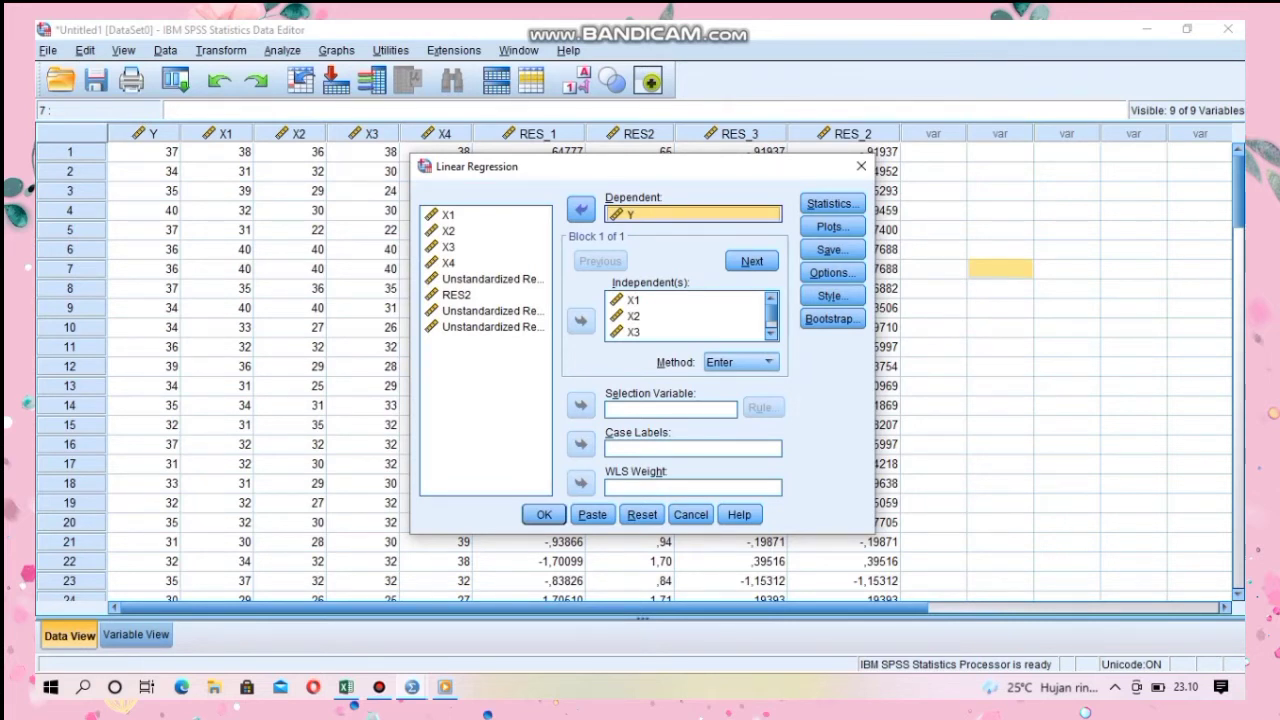
pyautogui.scroll(-1, 686, 316)
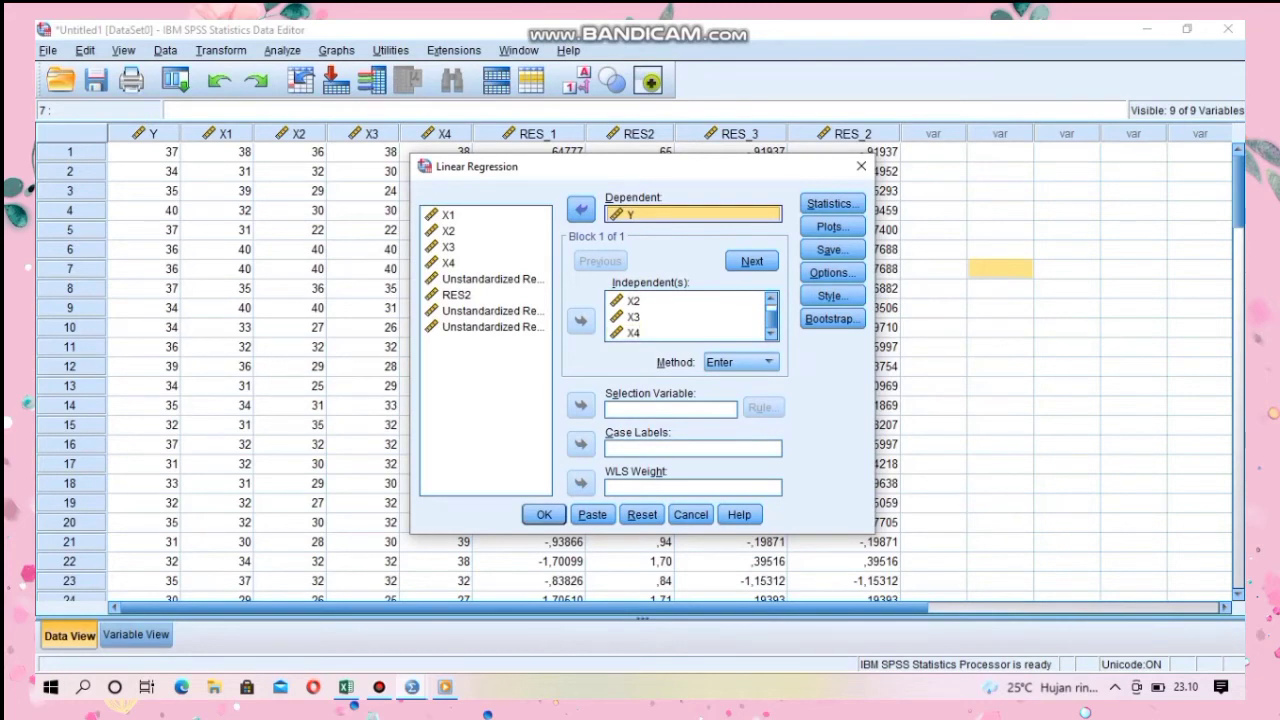
# Step: Turn off the histogram and normal probability plot, keep the *SRESID against *ZPRED scatterplot, and run the regression
pyautogui.click(832, 226)
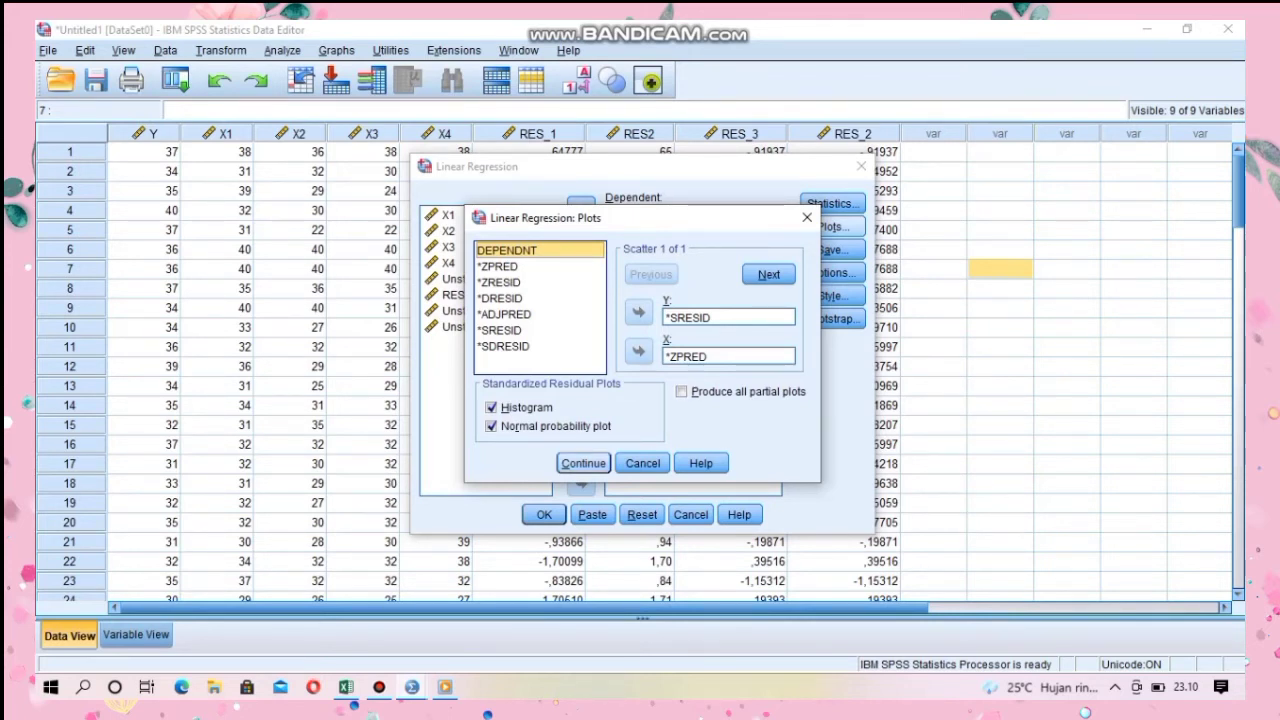
pyautogui.click(491, 408)
pyautogui.click(491, 426)
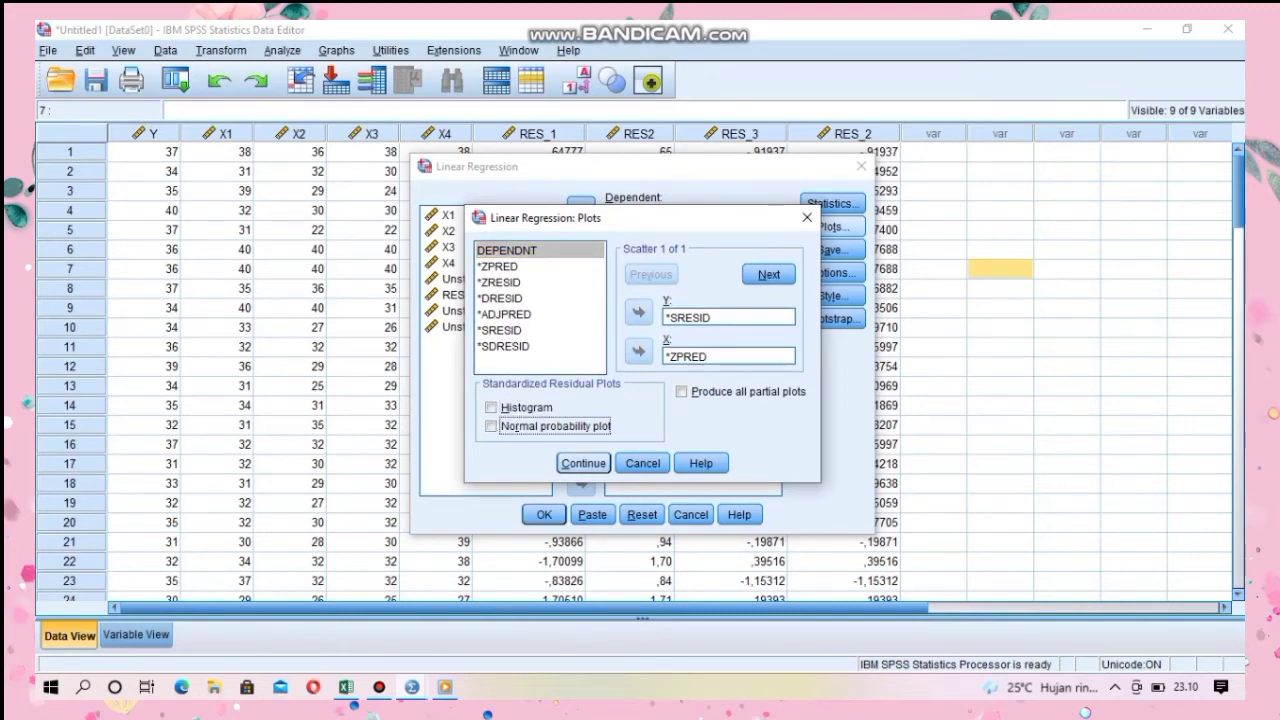
pyautogui.click(583, 463)
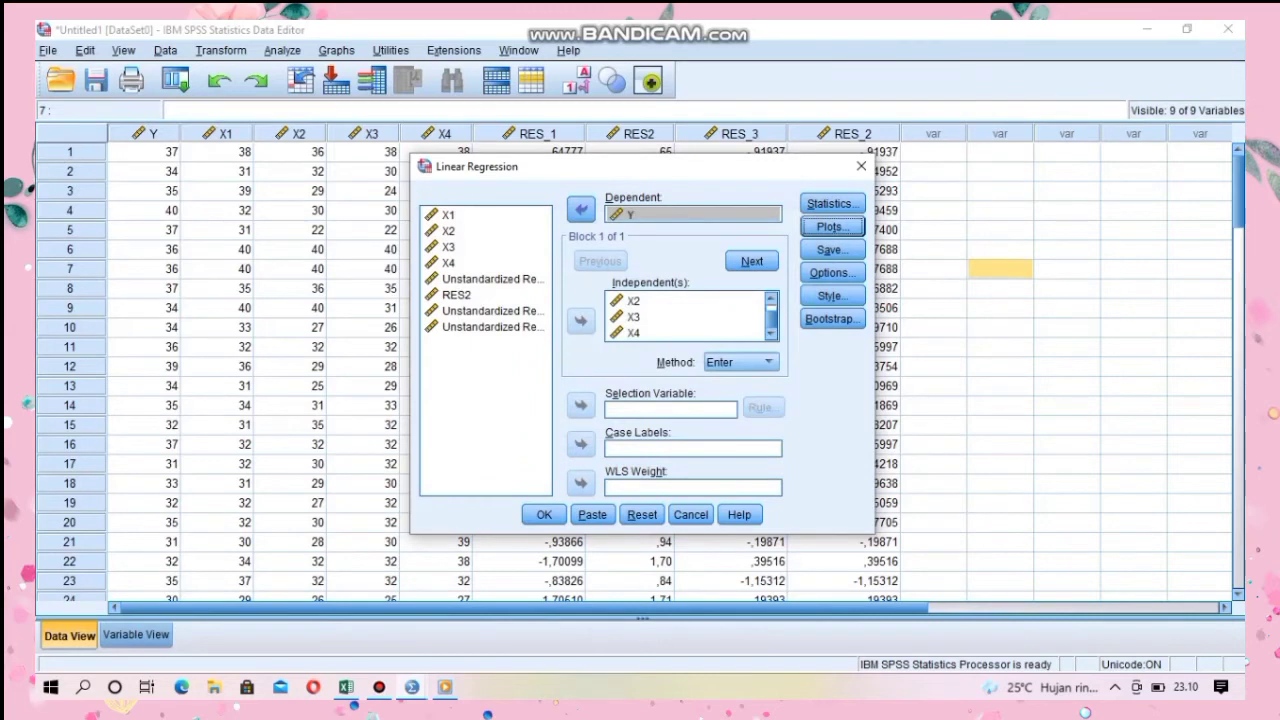
pyautogui.click(544, 514)
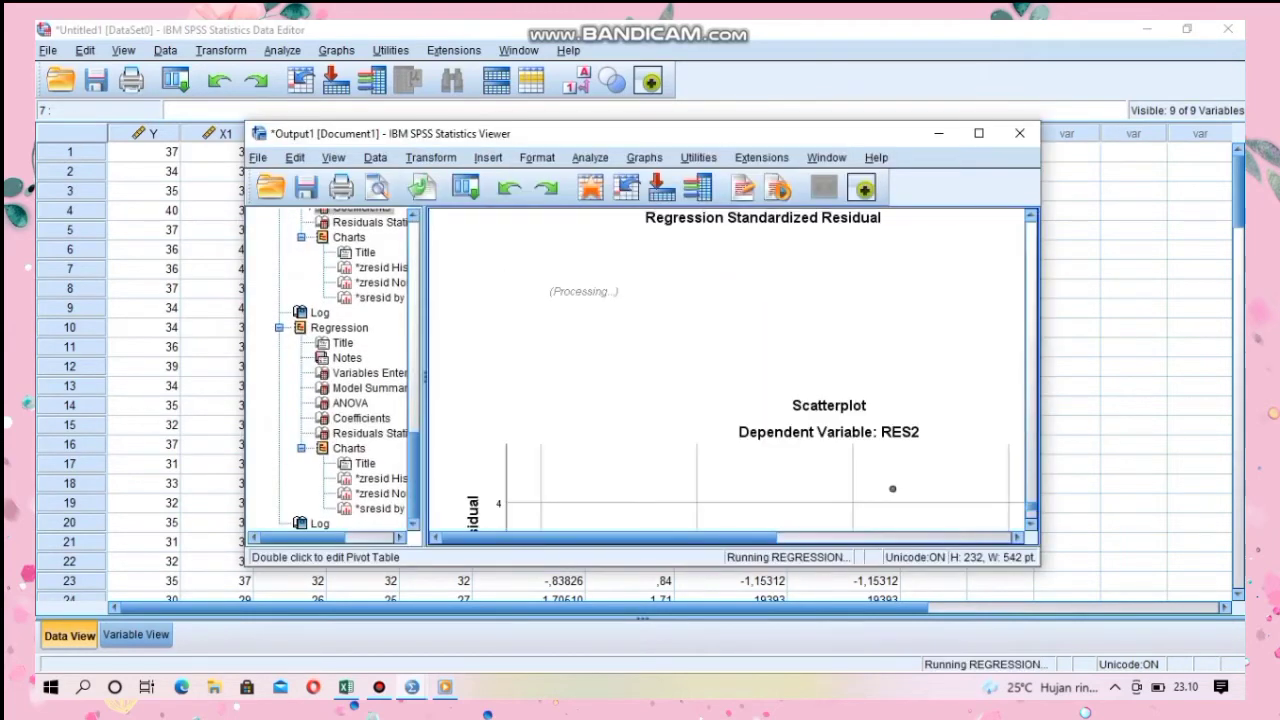
# Step: Examine the regression tables and residual scatterplot in the enlarged output viewer, and return to the data editor
pyautogui.click(979, 133)
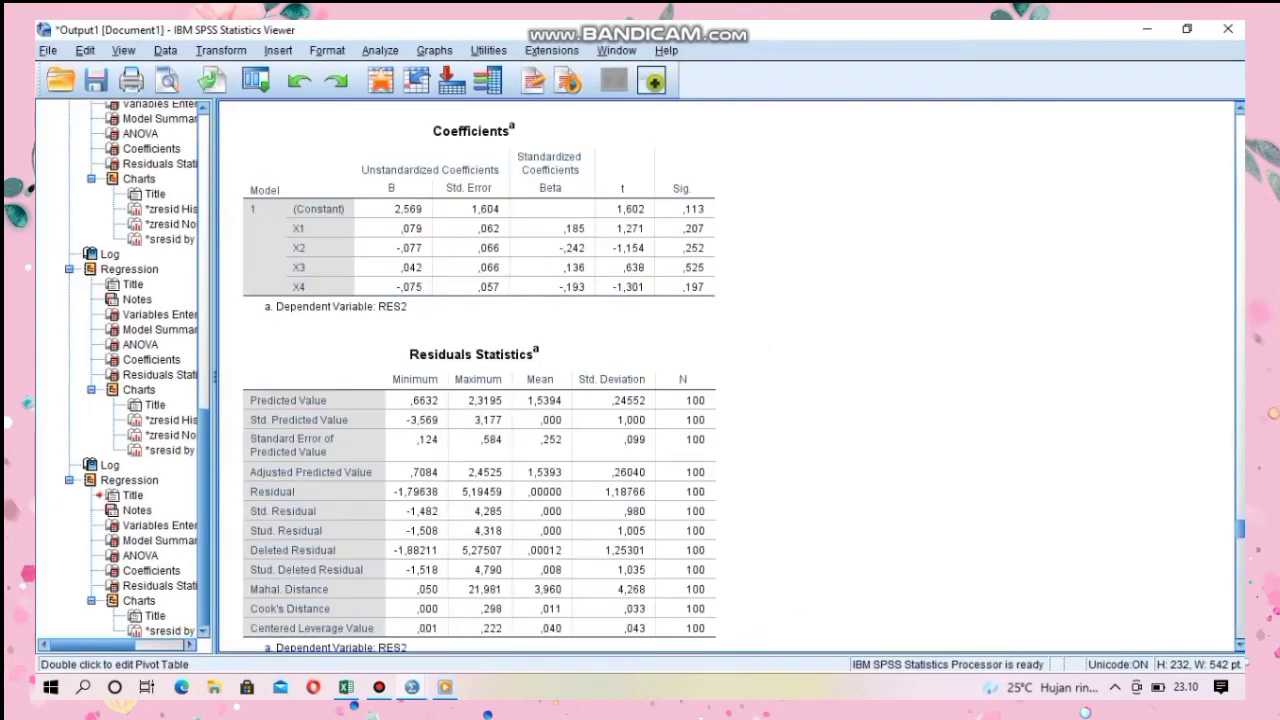
pyautogui.scroll(12, 728, 376)
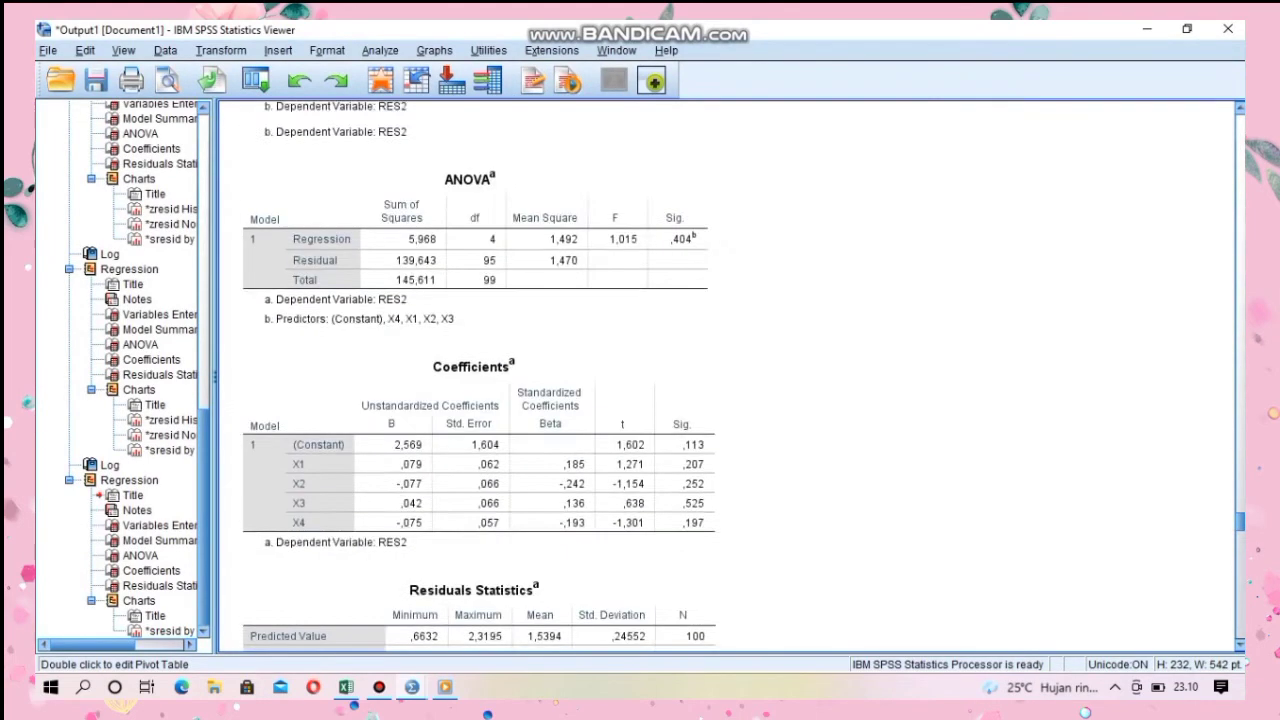
pyautogui.scroll(-3, 728, 376)
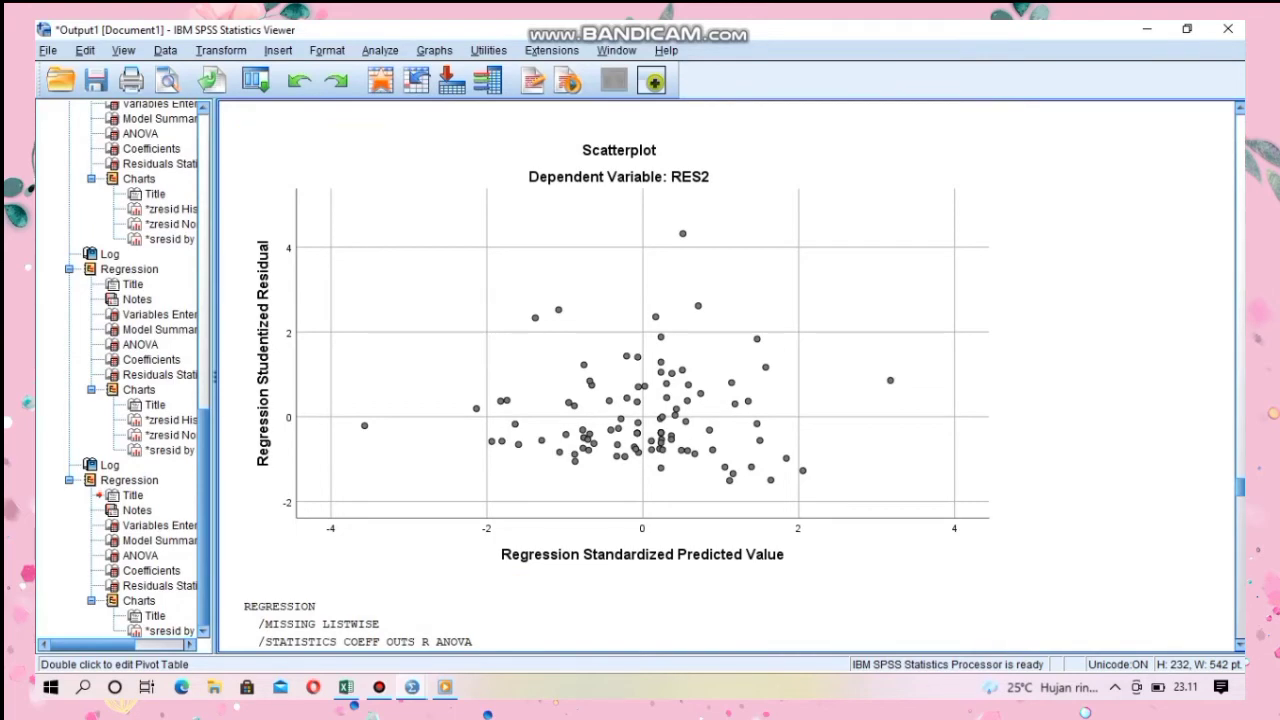
pyautogui.click(1147, 29)
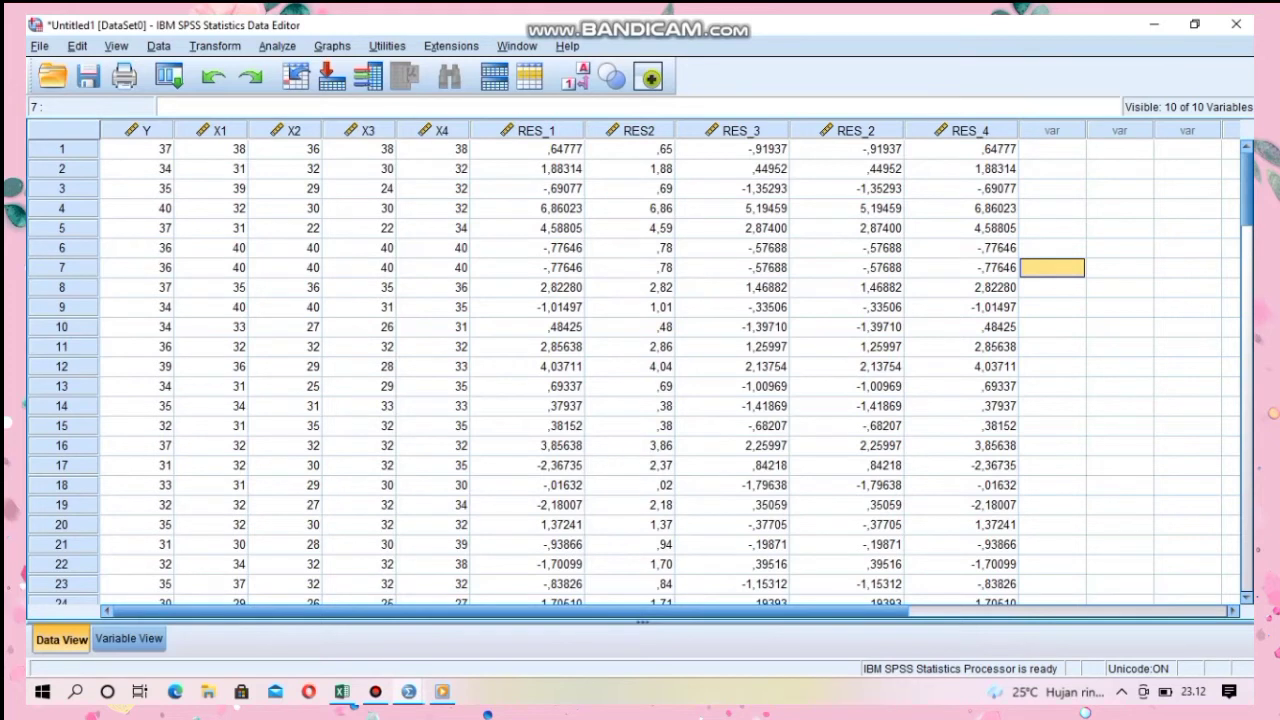
# Step: Run the linear regression of Y on X1 to X4 with Descriptives and Collinearity diagnostics enabled and Model fit and Estimates disabled
pyautogui.click(277, 46)
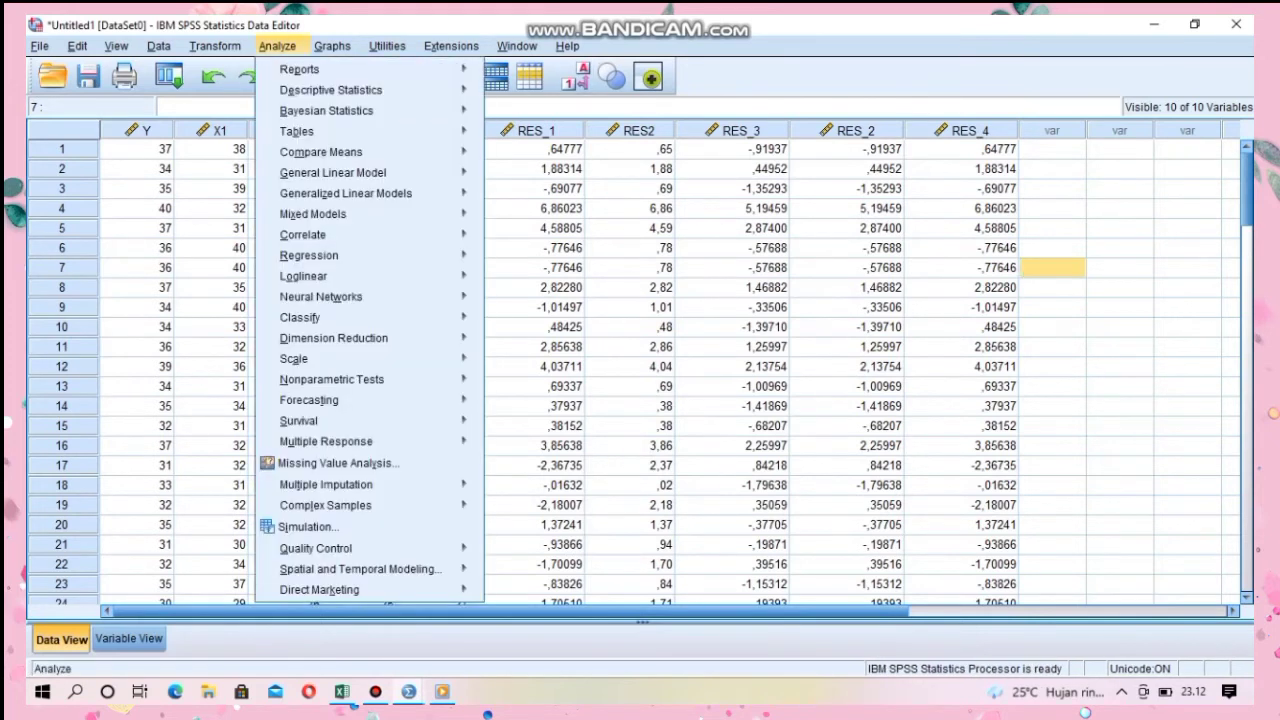
pyautogui.moveTo(333, 172)
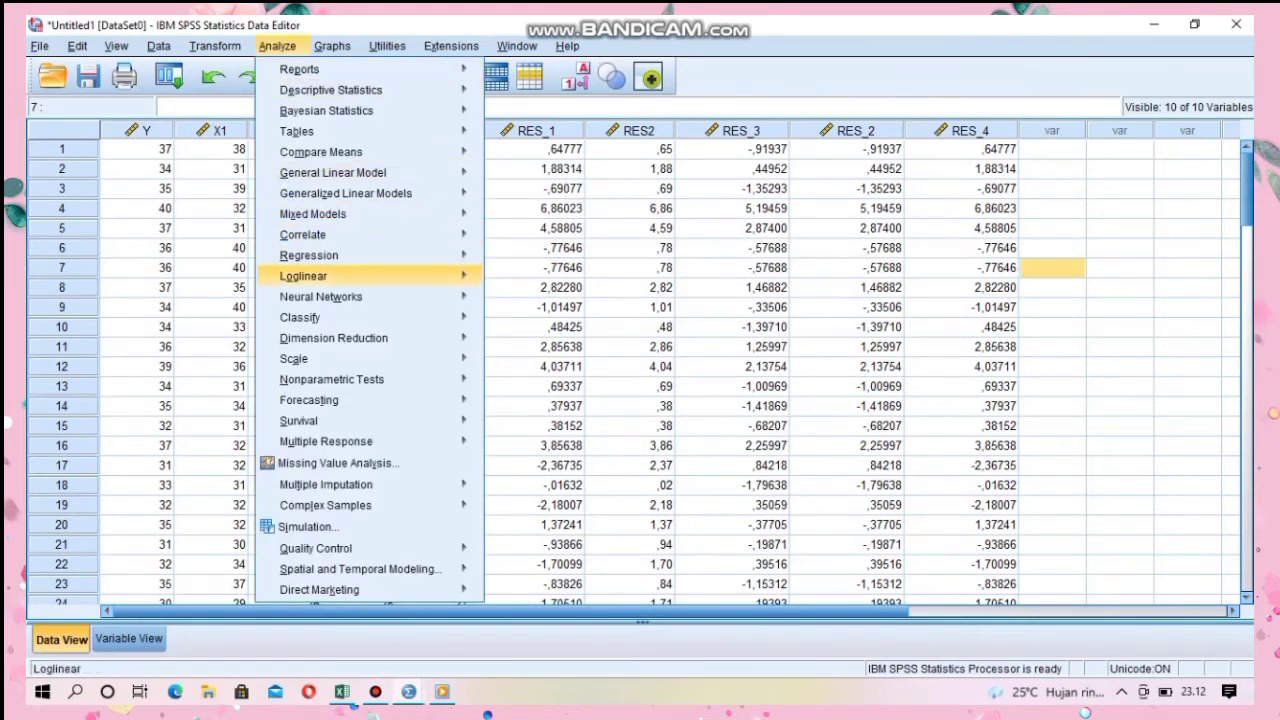
pyautogui.moveTo(320, 276)
pyautogui.moveTo(309, 255)
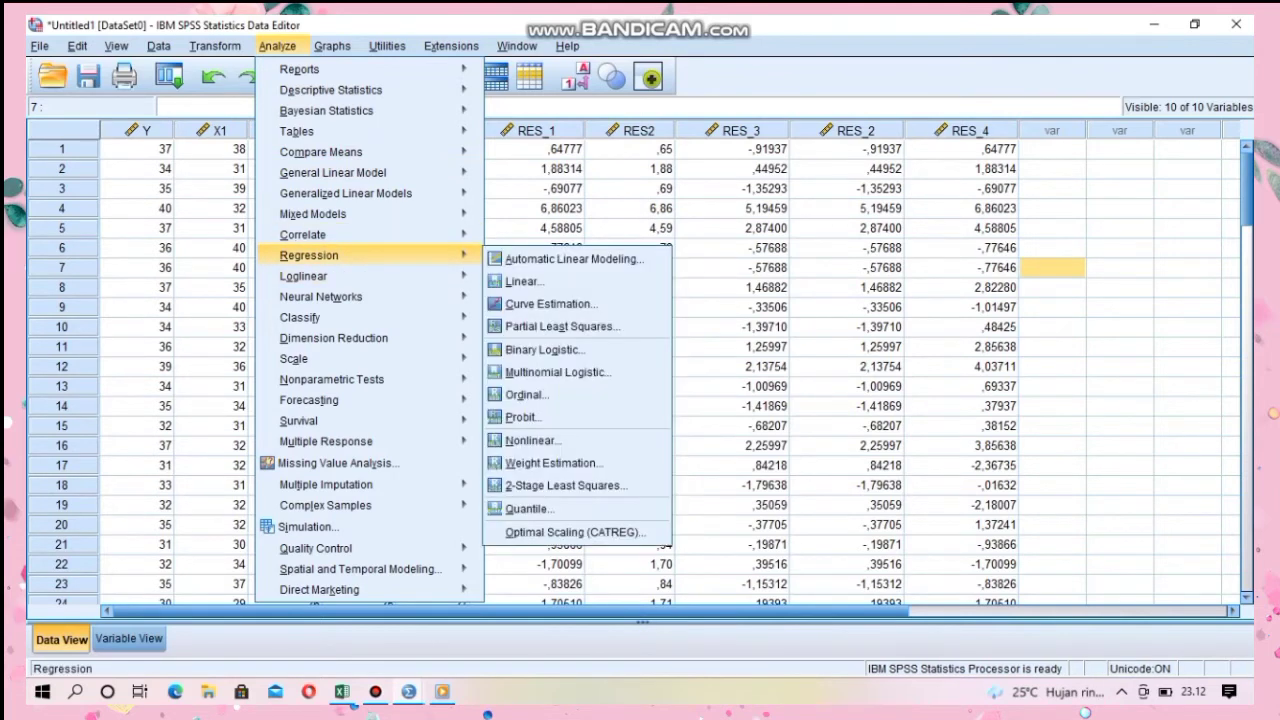
pyautogui.click(520, 279)
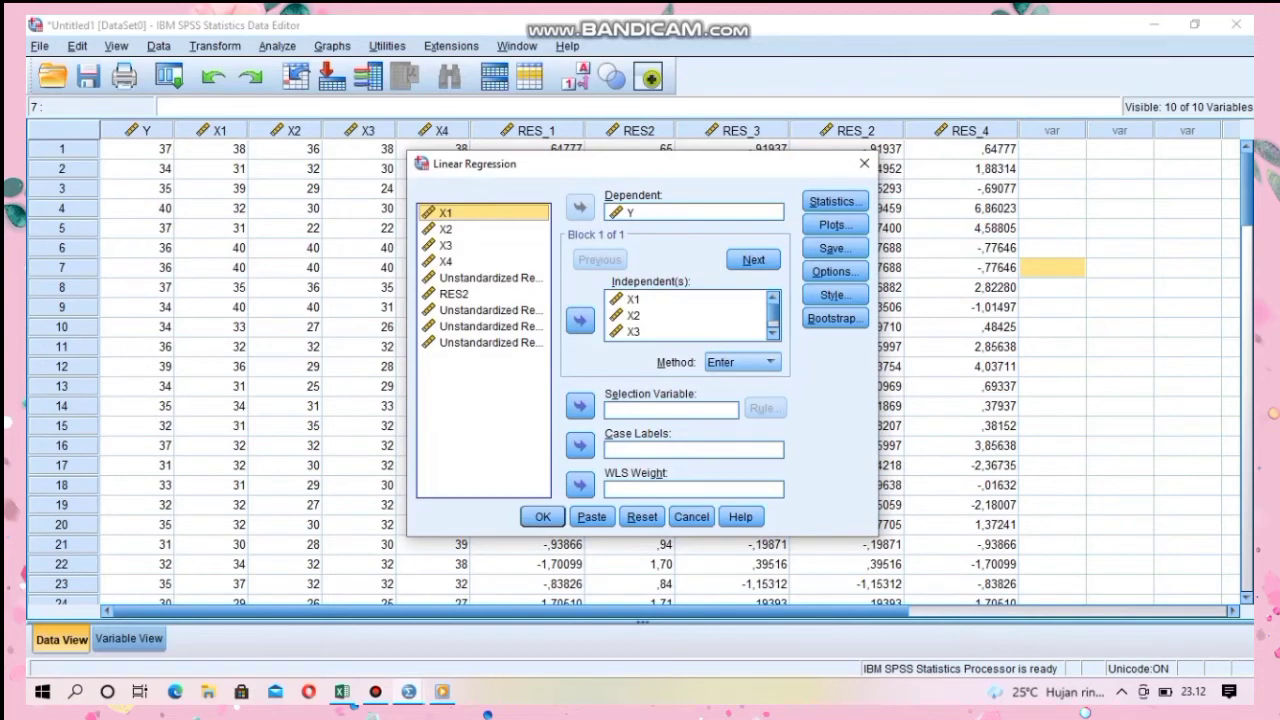
pyautogui.scroll(-1, 690, 315)
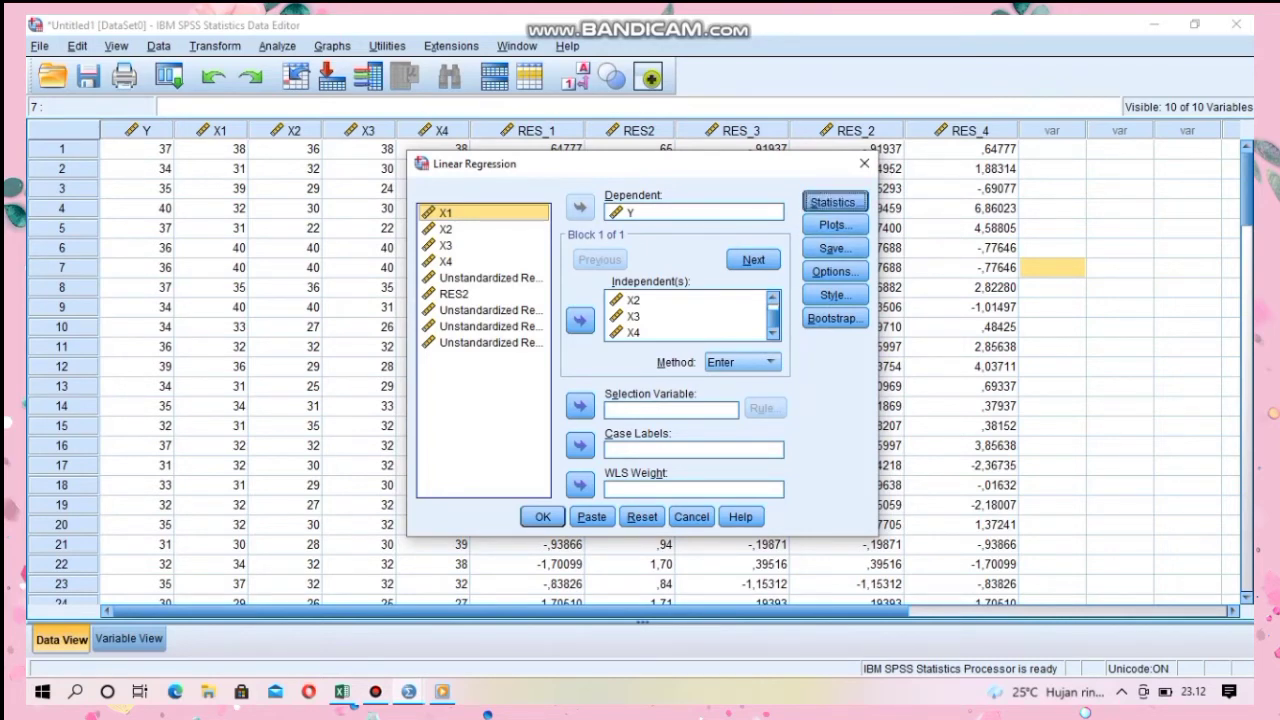
pyautogui.click(834, 201)
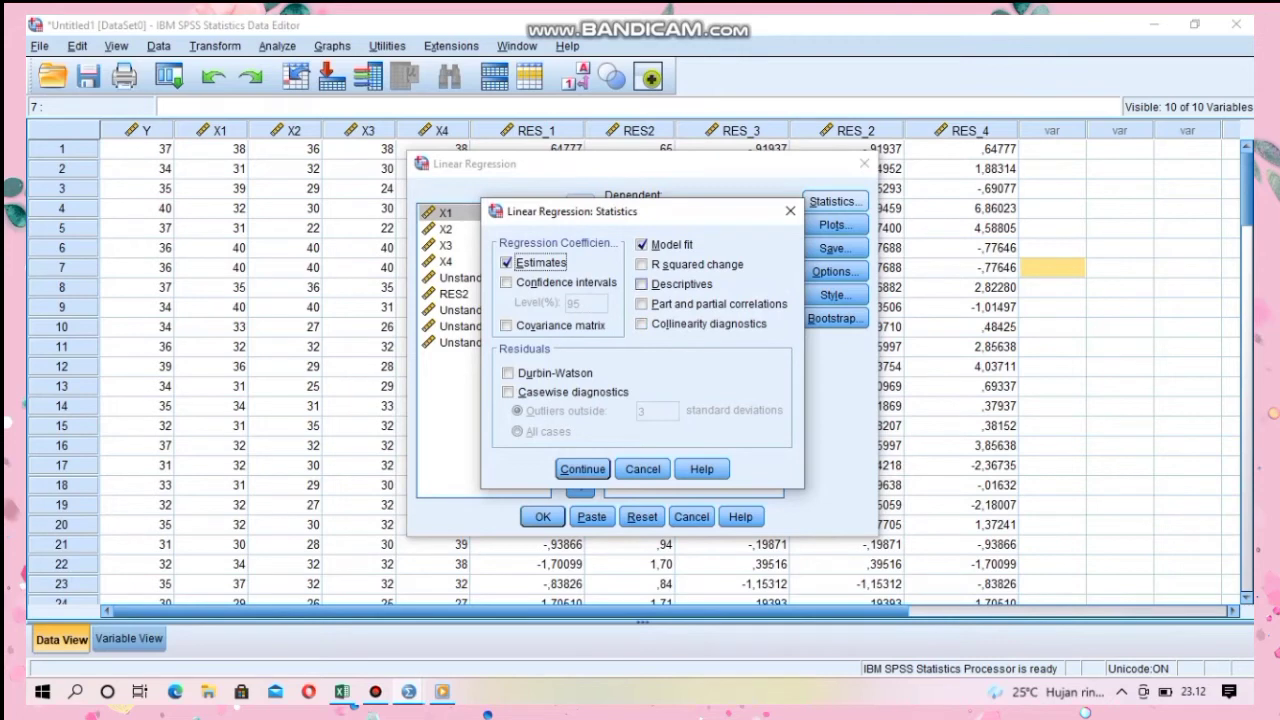
pyautogui.click(642, 284)
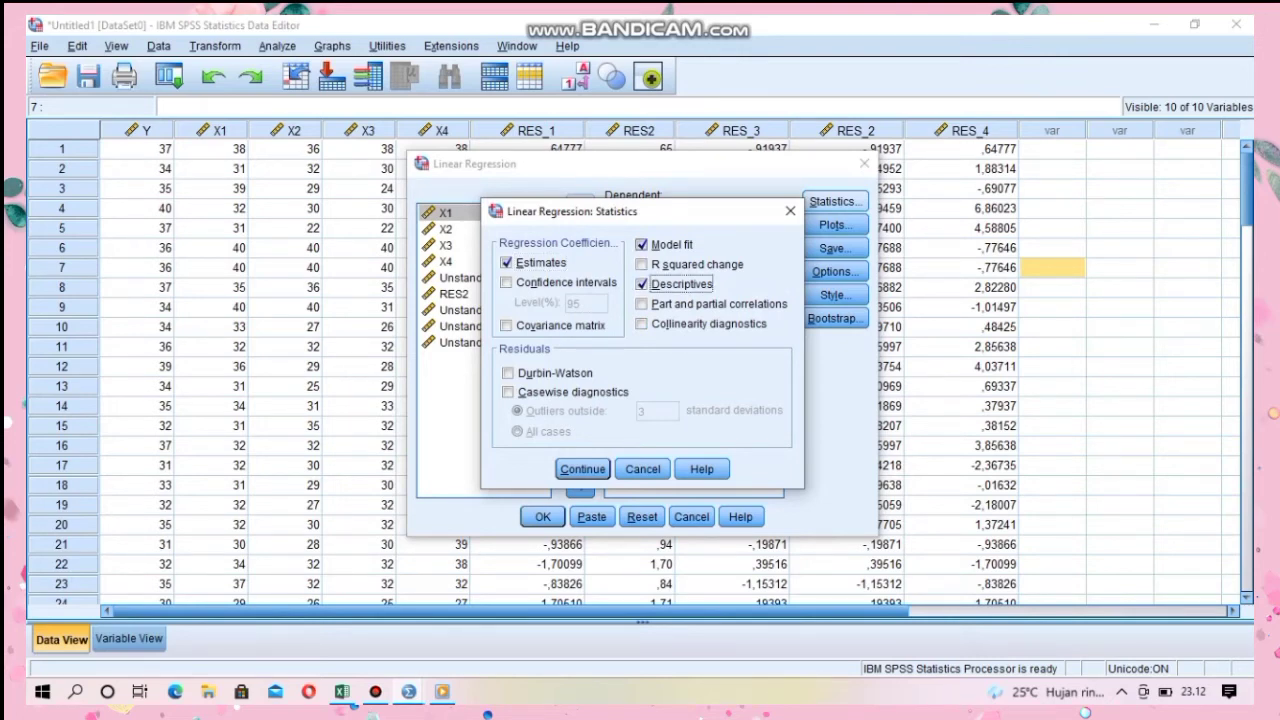
pyautogui.click(641, 244)
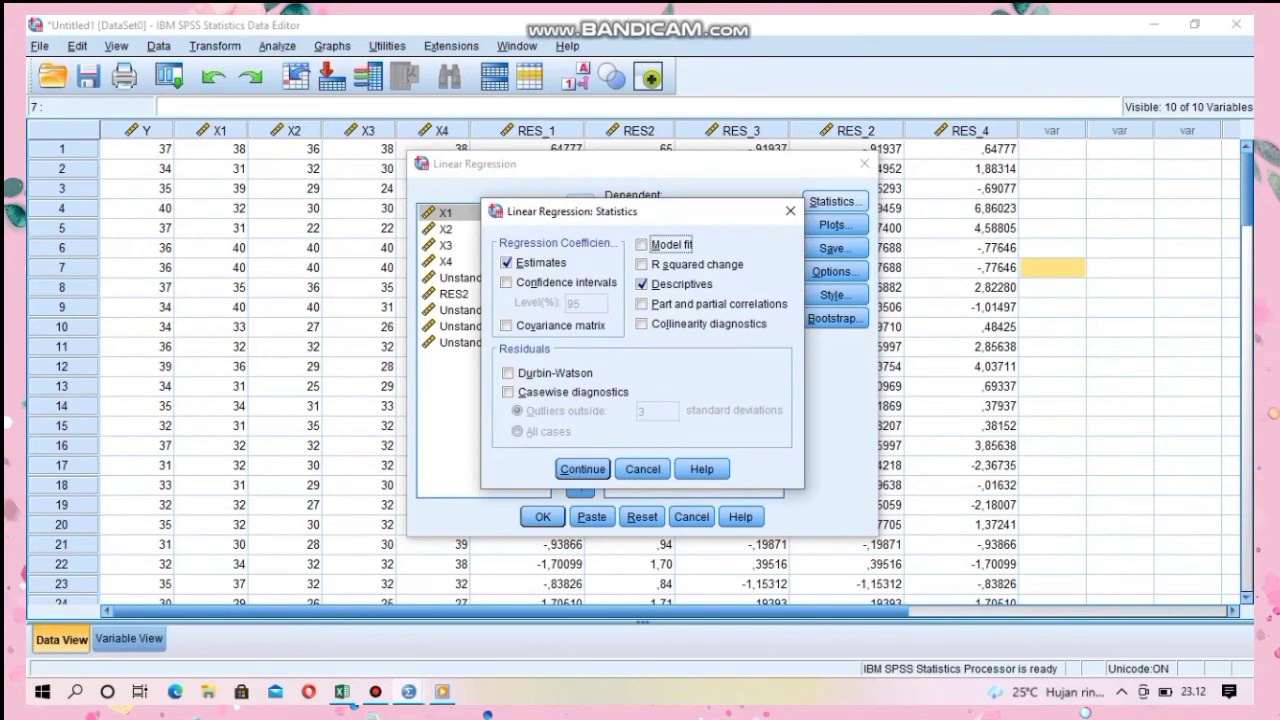
pyautogui.click(506, 263)
pyautogui.click(642, 324)
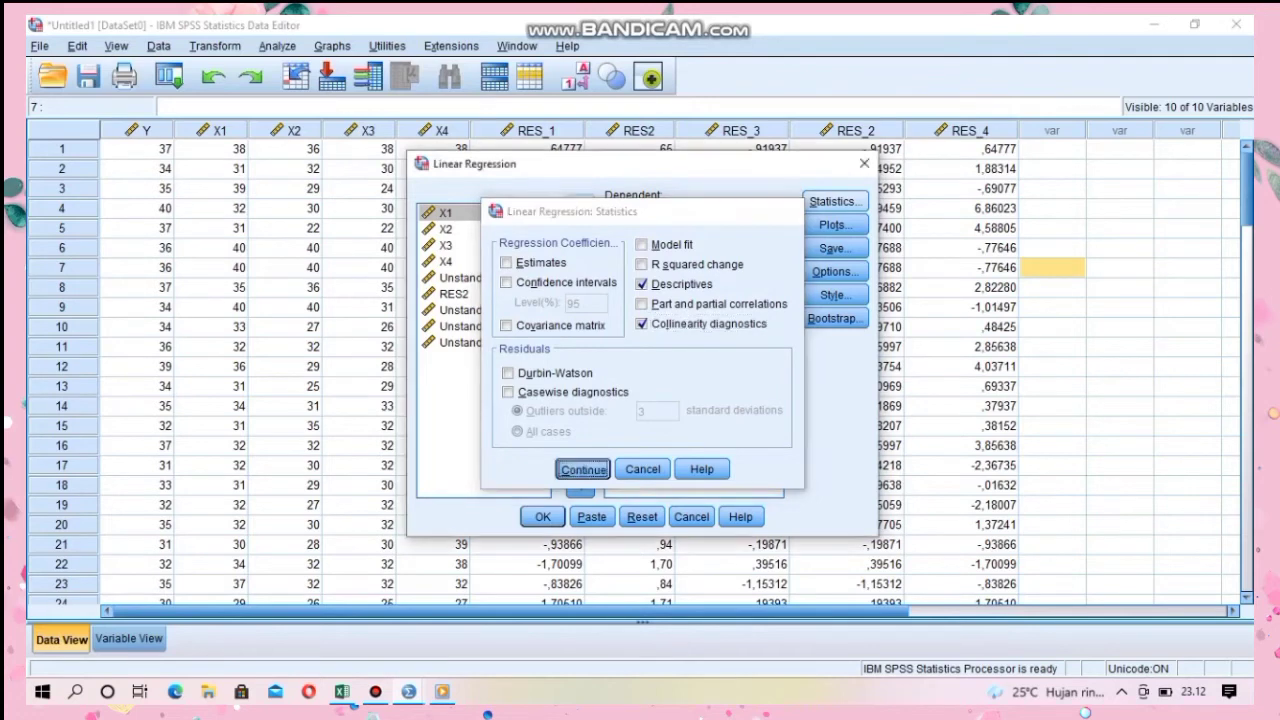
pyautogui.press('Return')
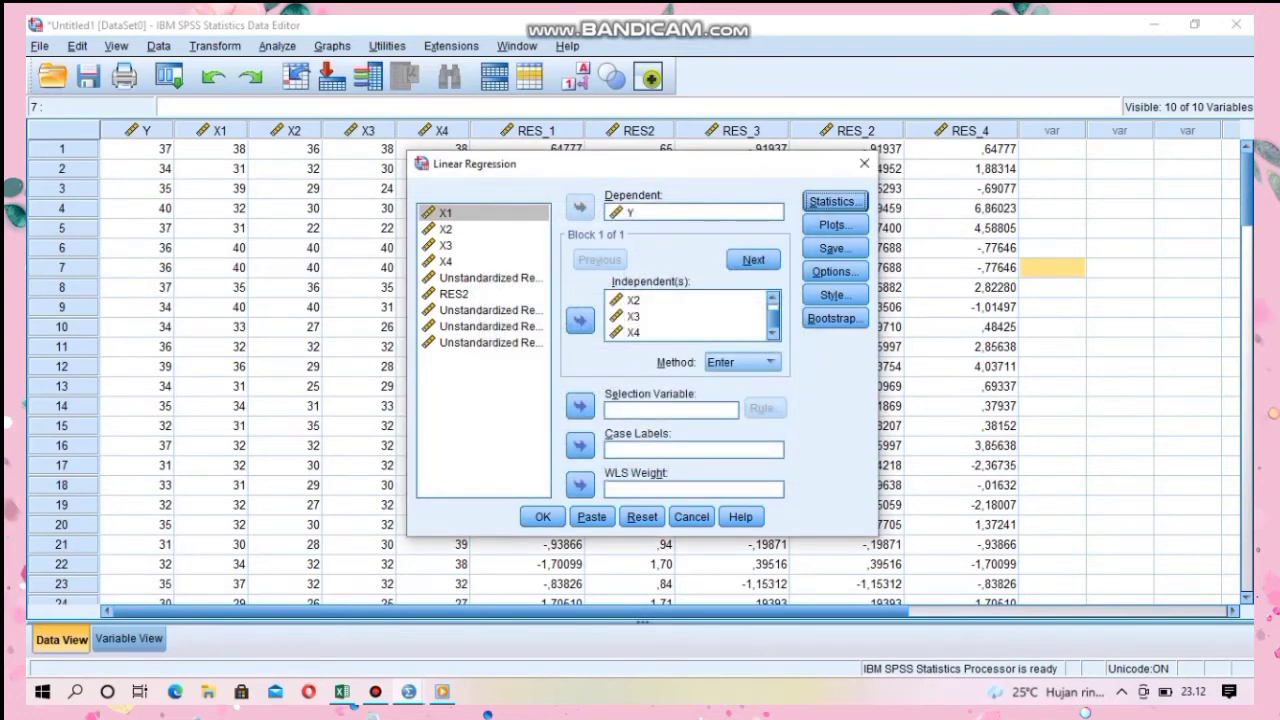
pyautogui.click(542, 516)
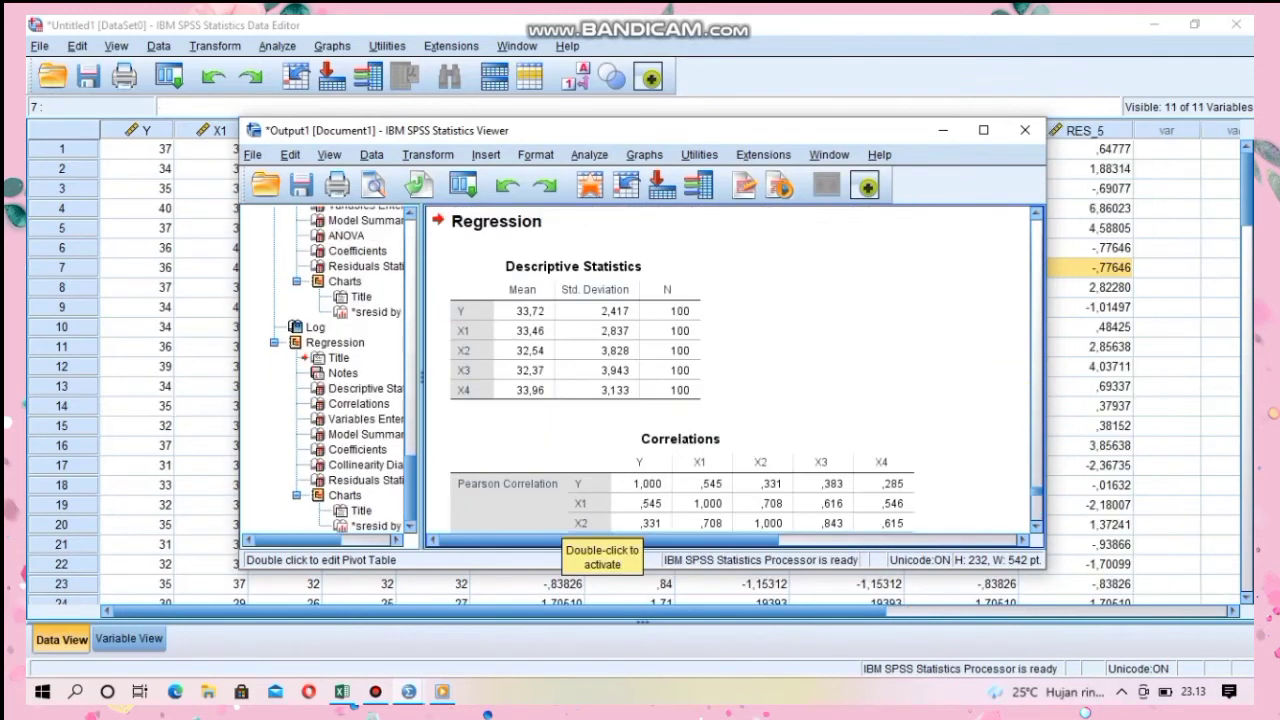
# Step: Review the new regression's descriptive statistics, correlations, Tolerance and VIF values, collinearity diagnostics and residual scatterplot in the enlarged output viewer
pyautogui.click(983, 130)
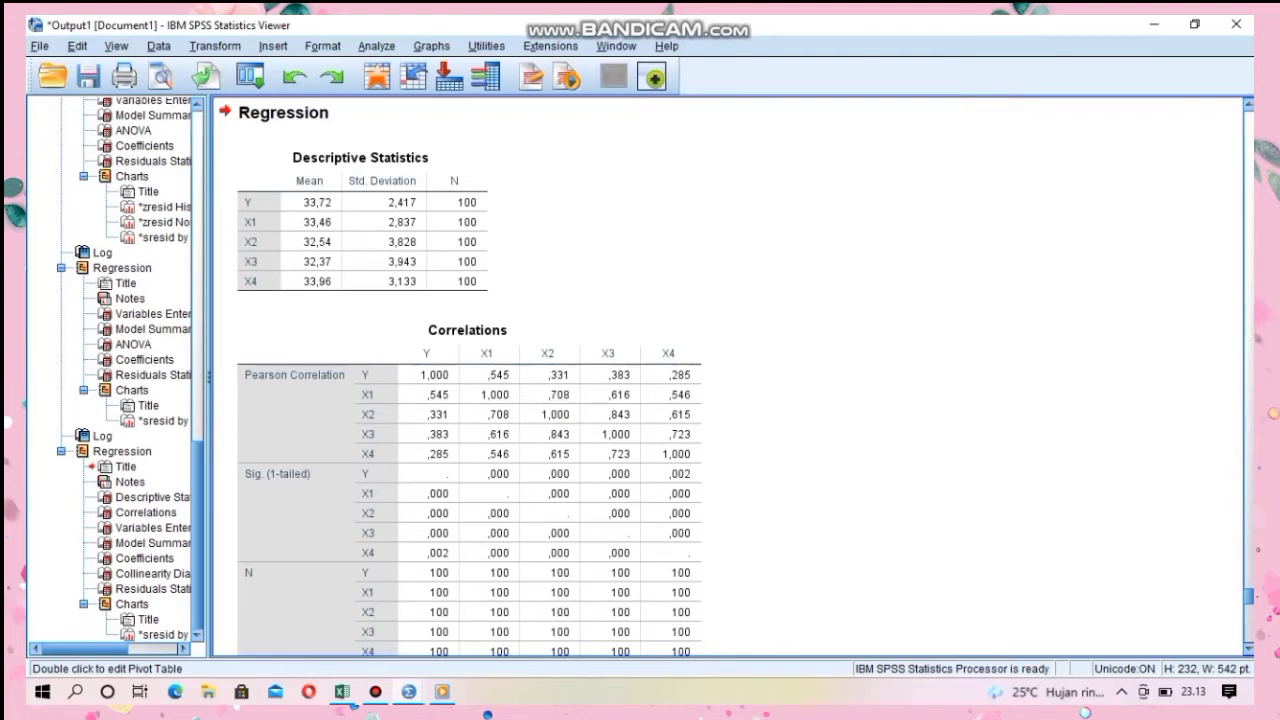
pyautogui.scroll(-7, 470, 380)
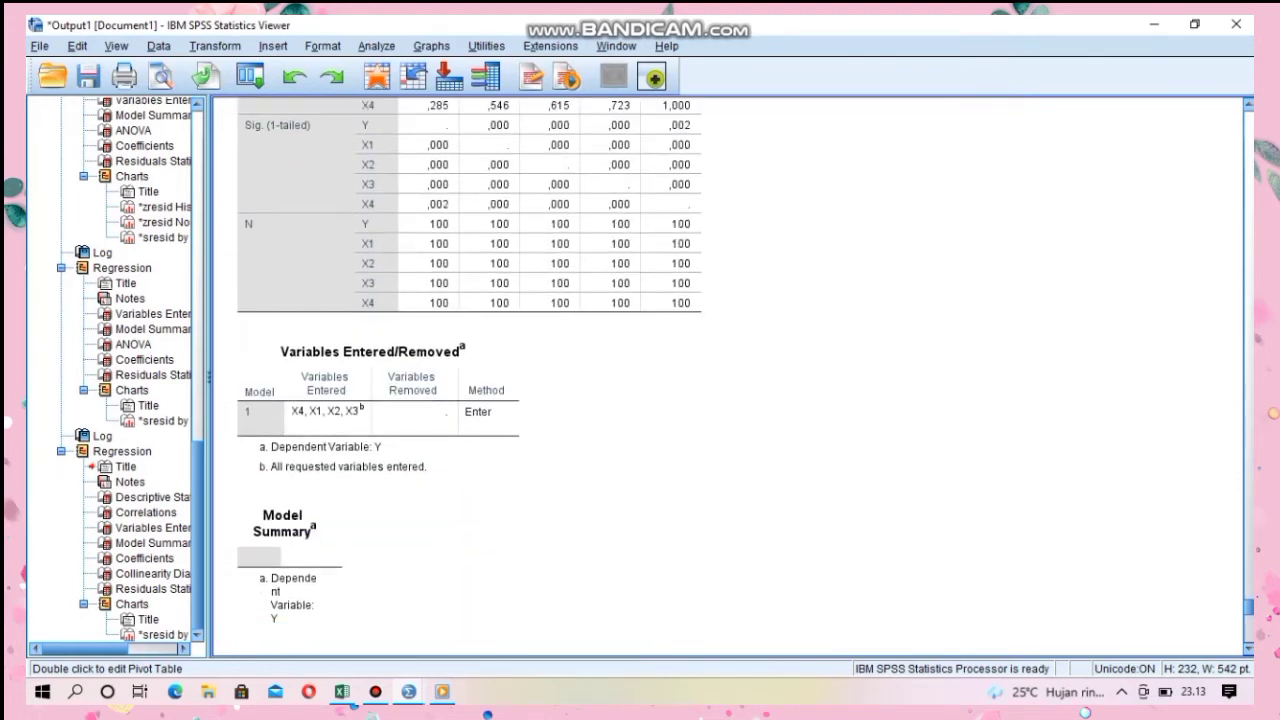
pyautogui.scroll(-10, 470, 380)
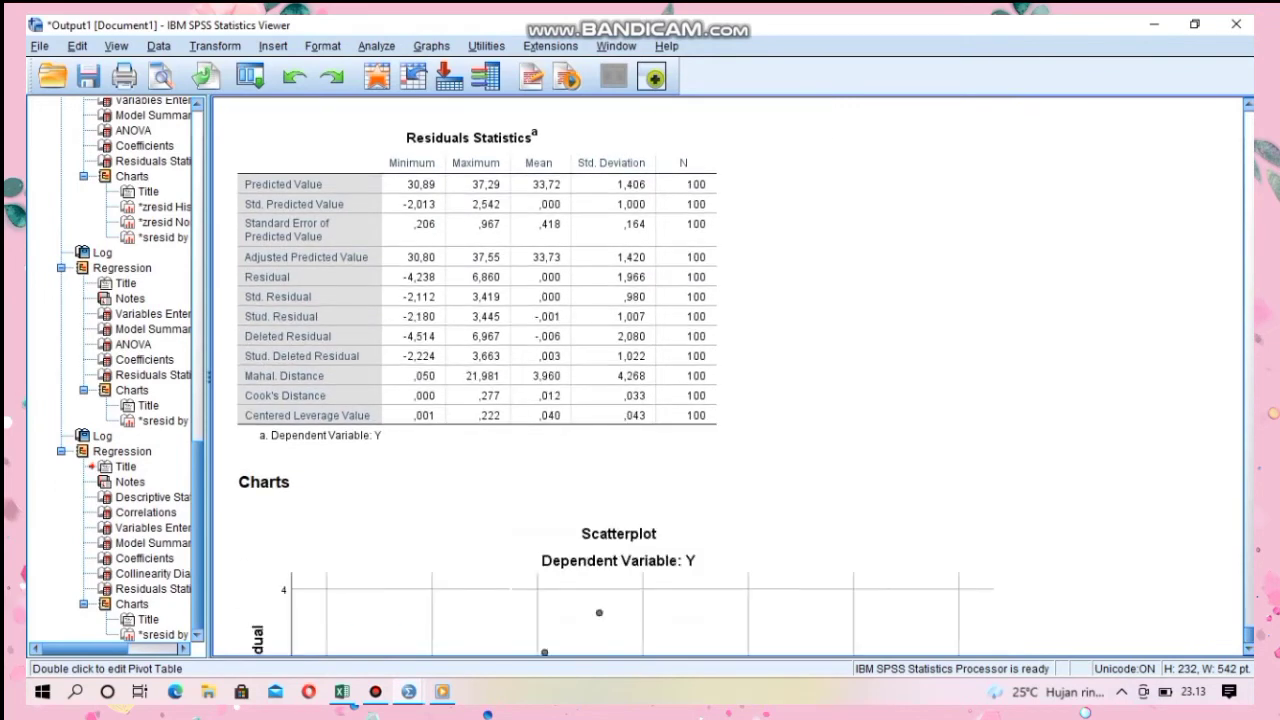
pyautogui.scroll(-5, 615, 380)
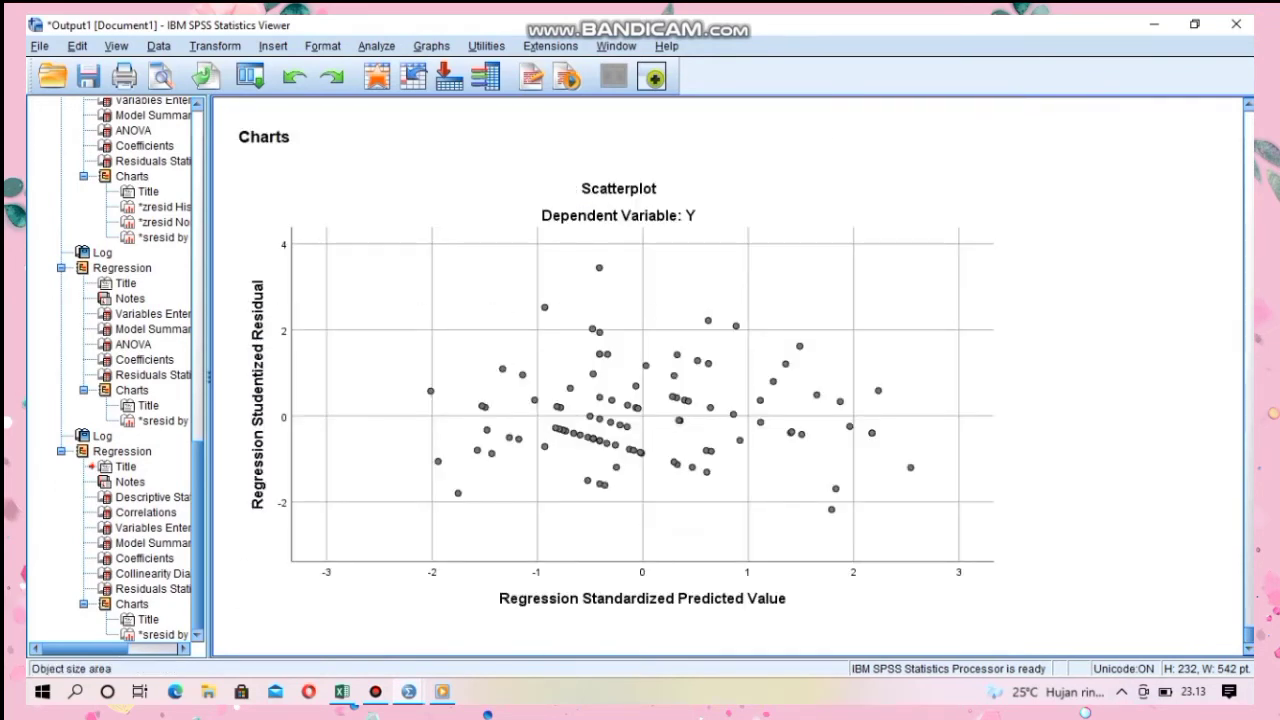
pyautogui.scroll(8, 730, 380)
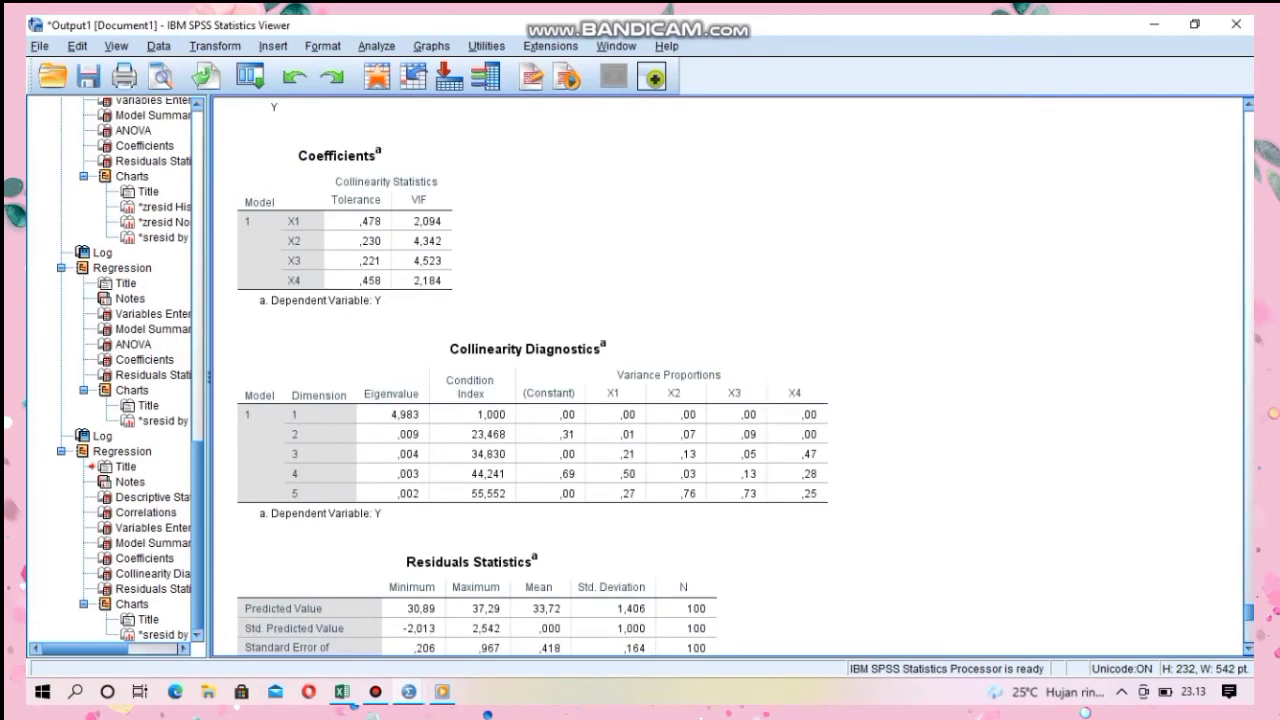
pyautogui.scroll(10, 530, 380)
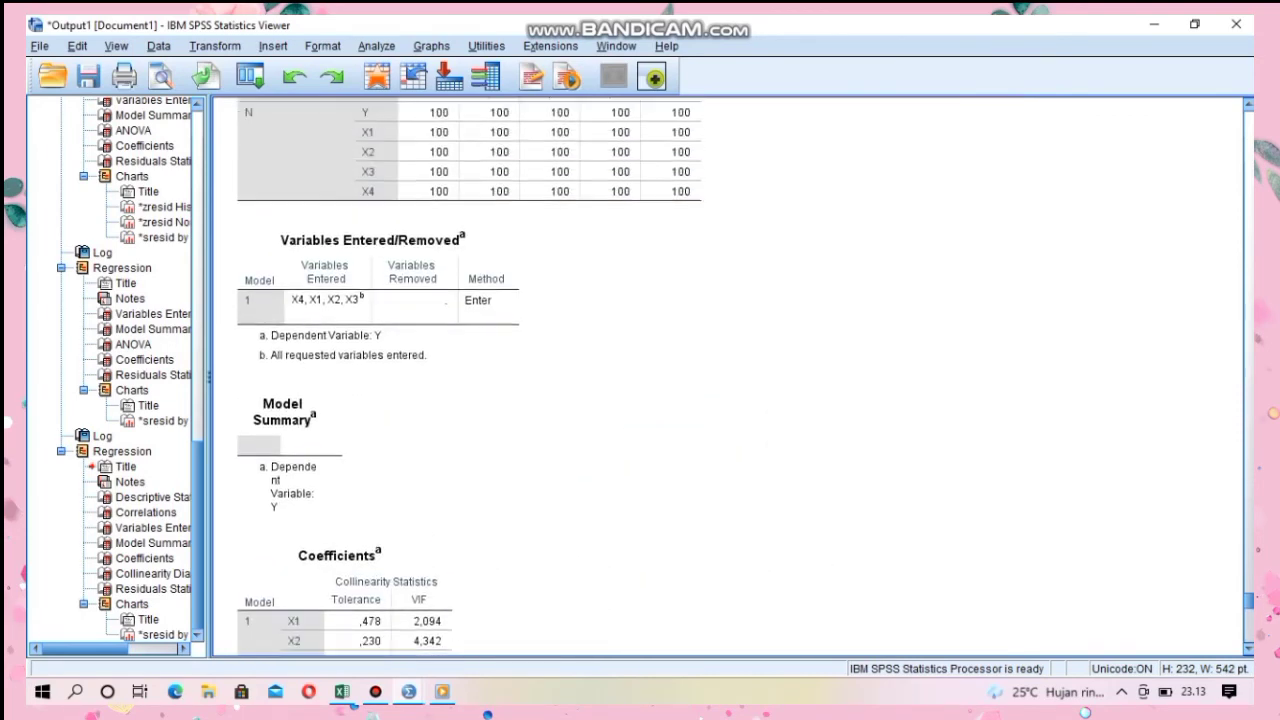
# Step: Review the earlier regression outputs for Y and RES2, including their model summaries, ANOVA tables and scatterplots, and return to the data editor
pyautogui.scroll(10, 730, 380)
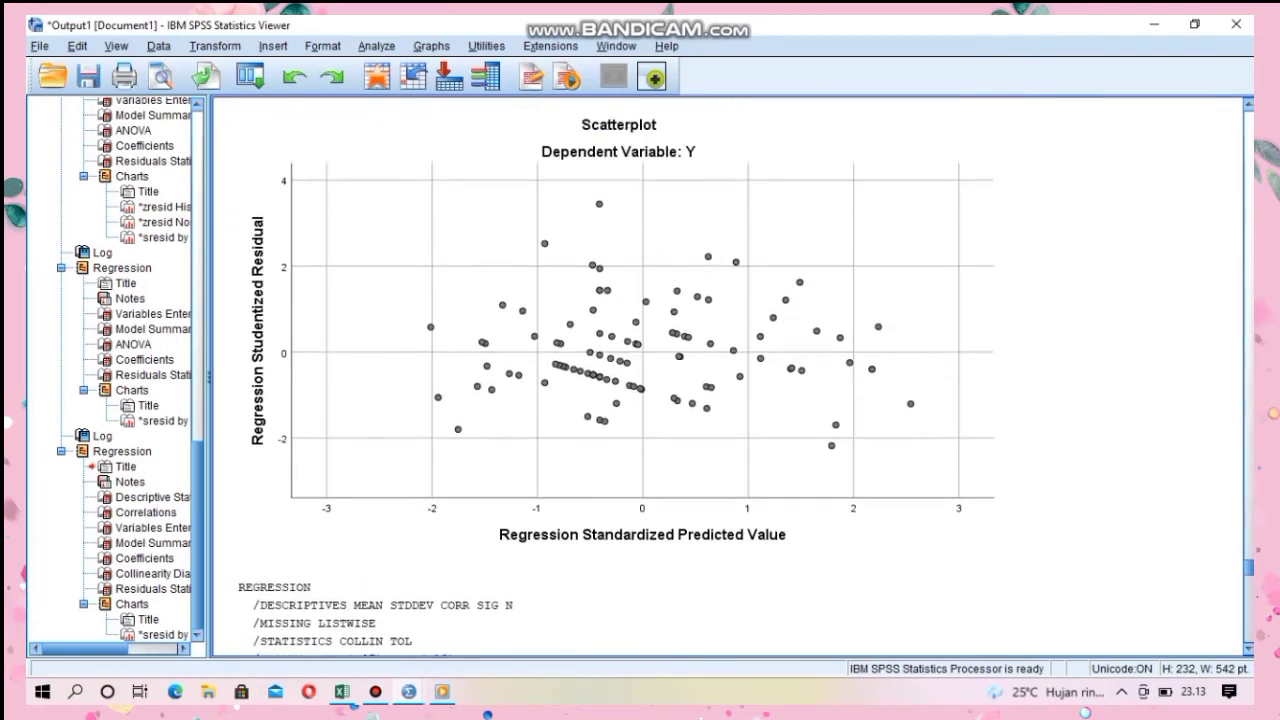
pyautogui.scroll(-2, 730, 380)
pyautogui.scroll(10, 730, 380)
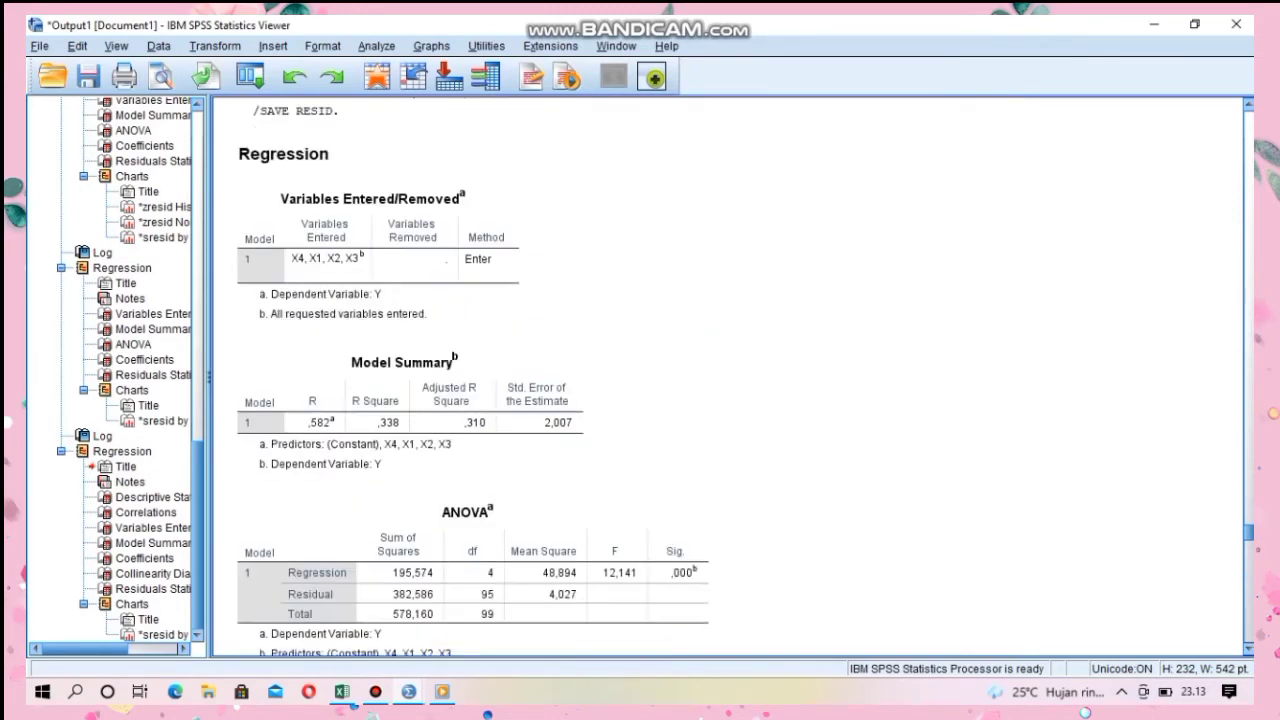
pyautogui.scroll(5, 730, 380)
pyautogui.scroll(-1, 730, 380)
pyautogui.scroll(8, 730, 380)
pyautogui.scroll(15, 730, 380)
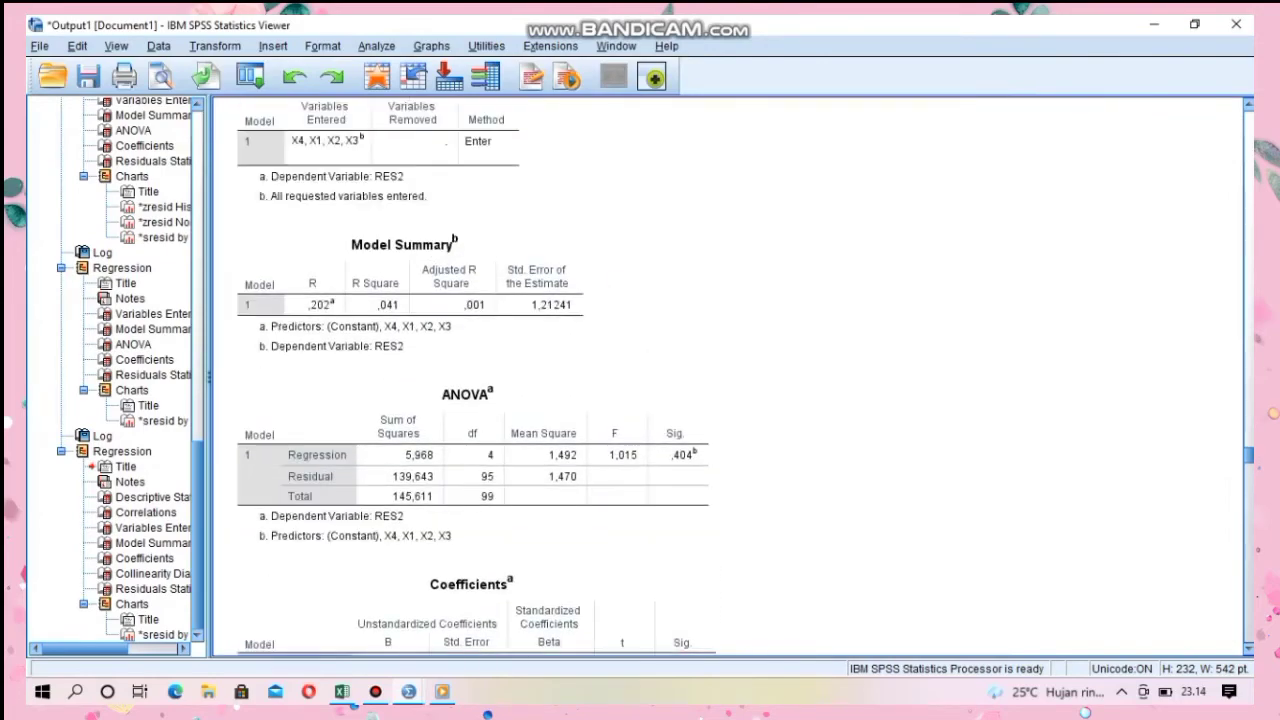
pyautogui.scroll(10, 730, 380)
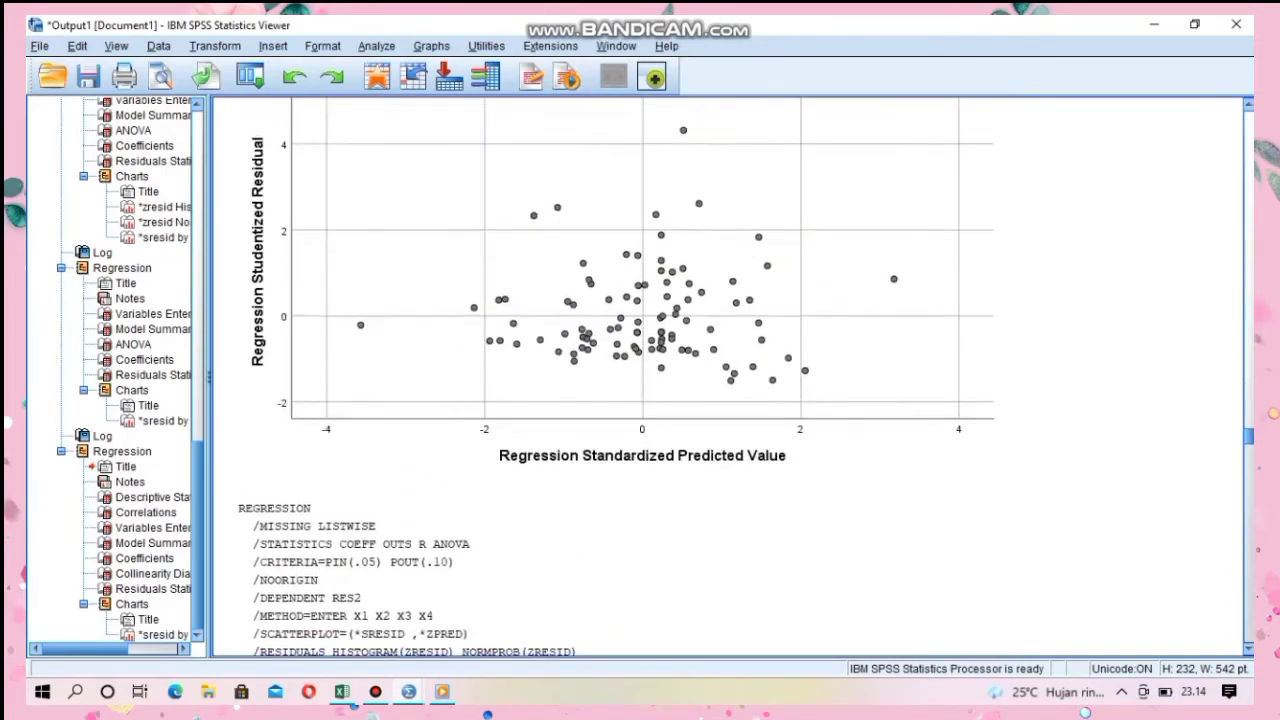
pyautogui.scroll(15, 730, 380)
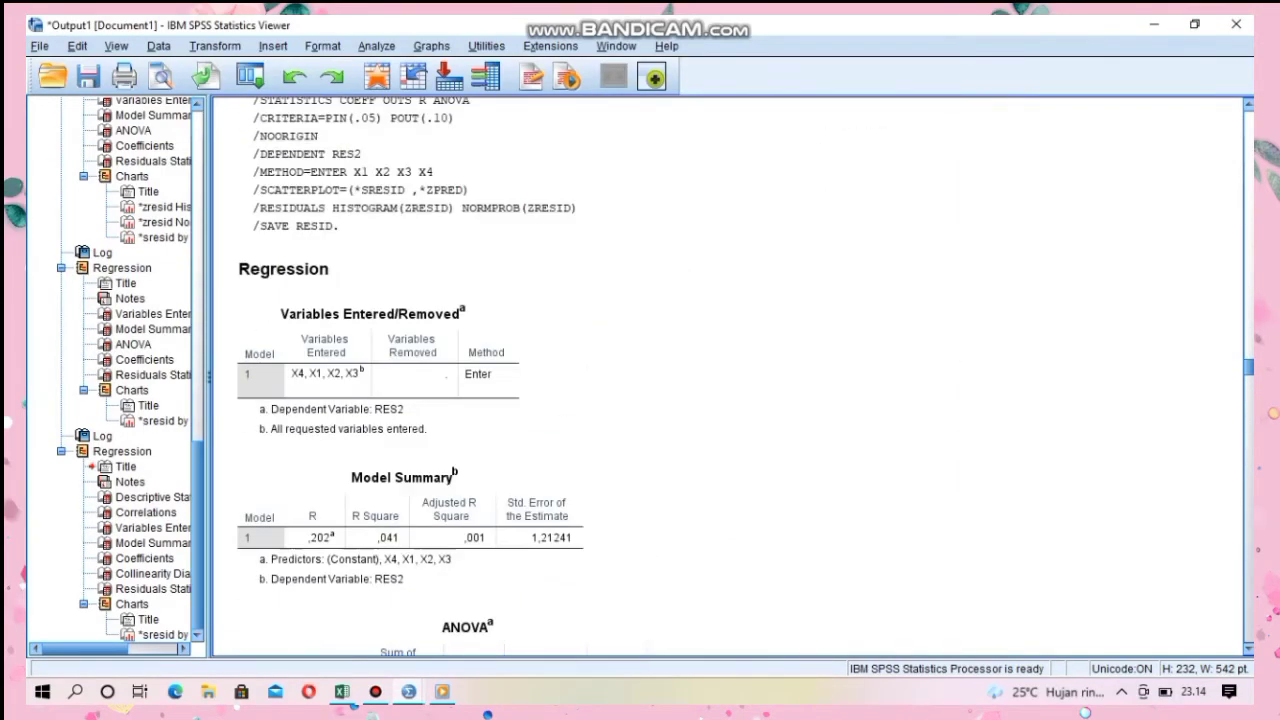
pyautogui.scroll(15, 730, 380)
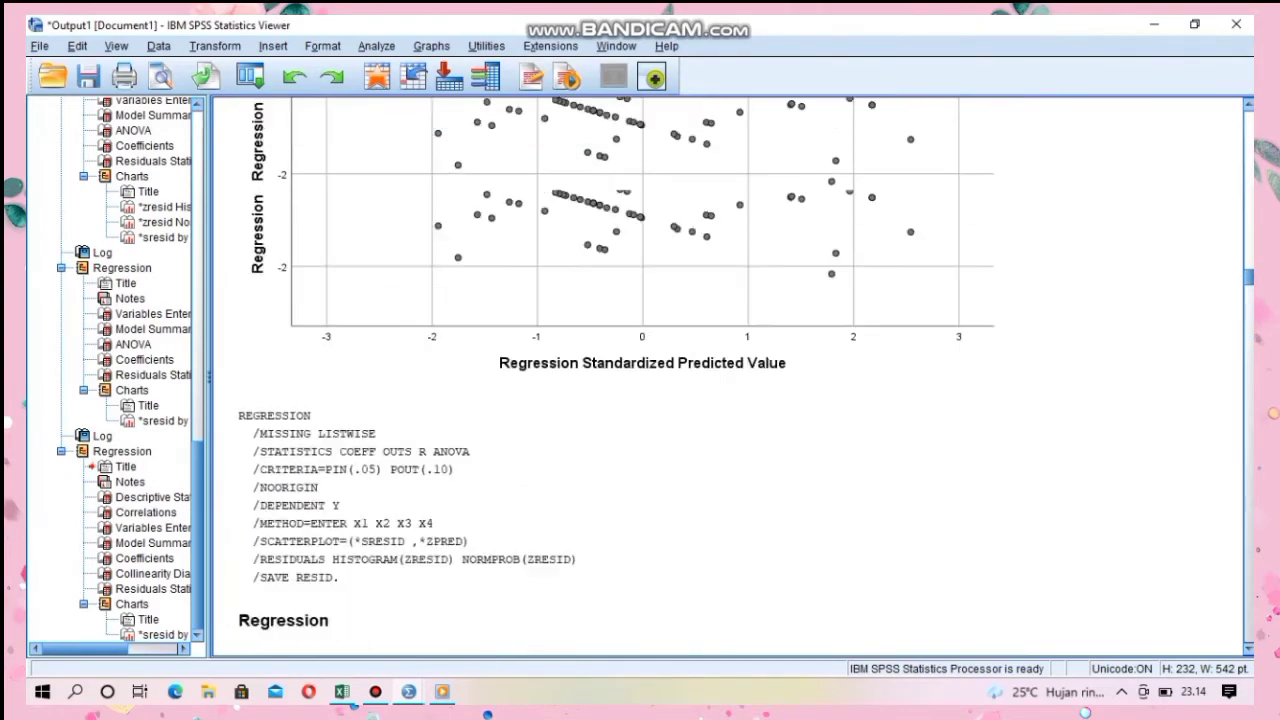
pyautogui.scroll(15, 453, 640)
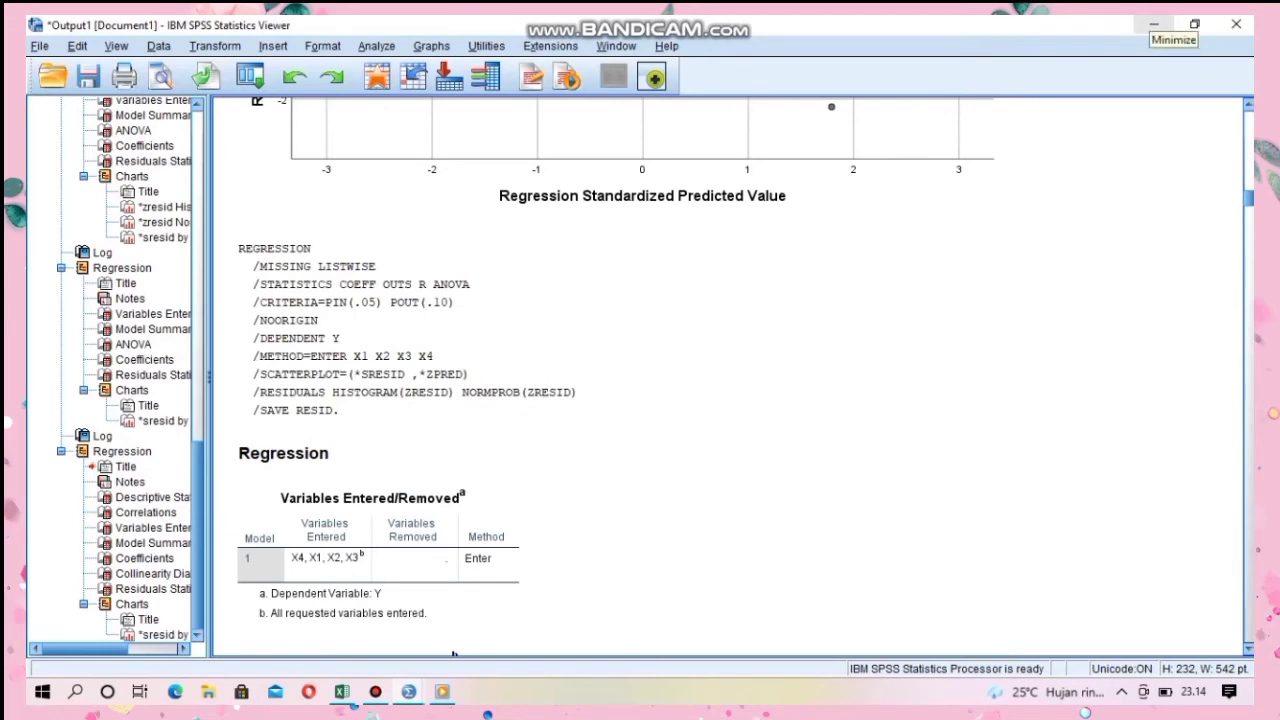
pyautogui.click(1154, 24)
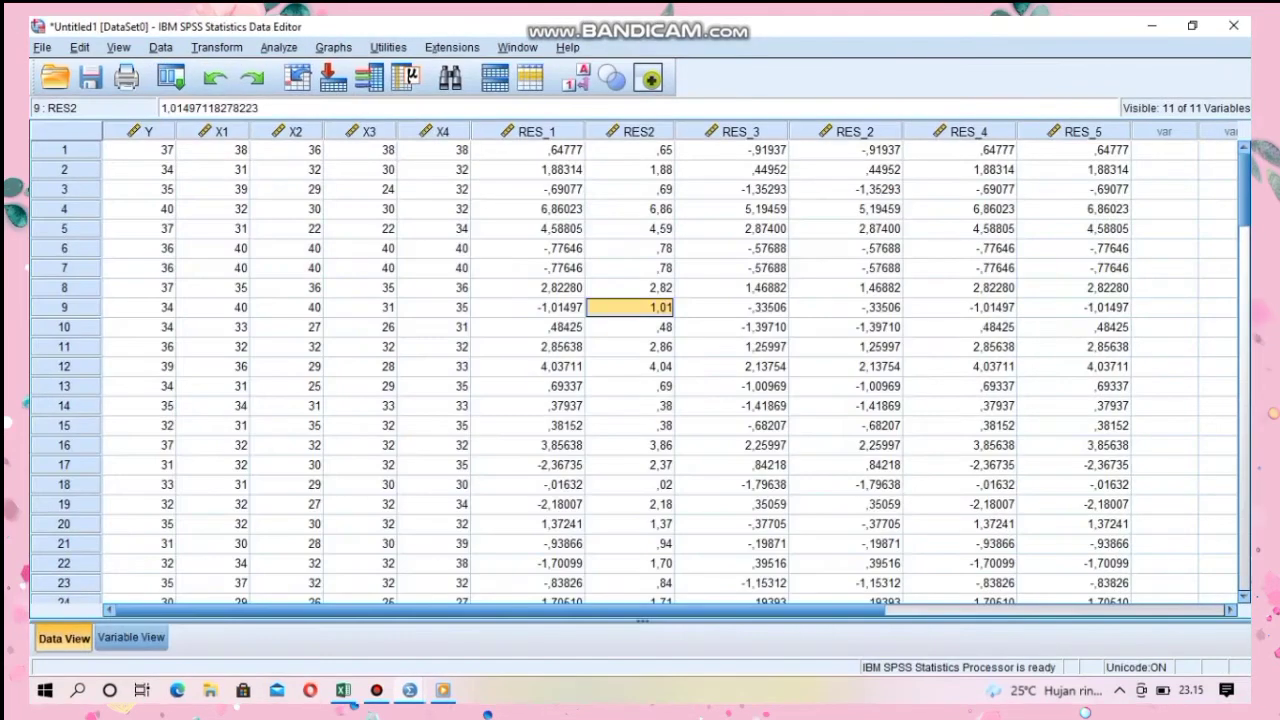
# Step: Run the linear regression again with Y as the dependent variable and X1 to X4 as independents, keeping the existing settings
pyautogui.click(278, 47)
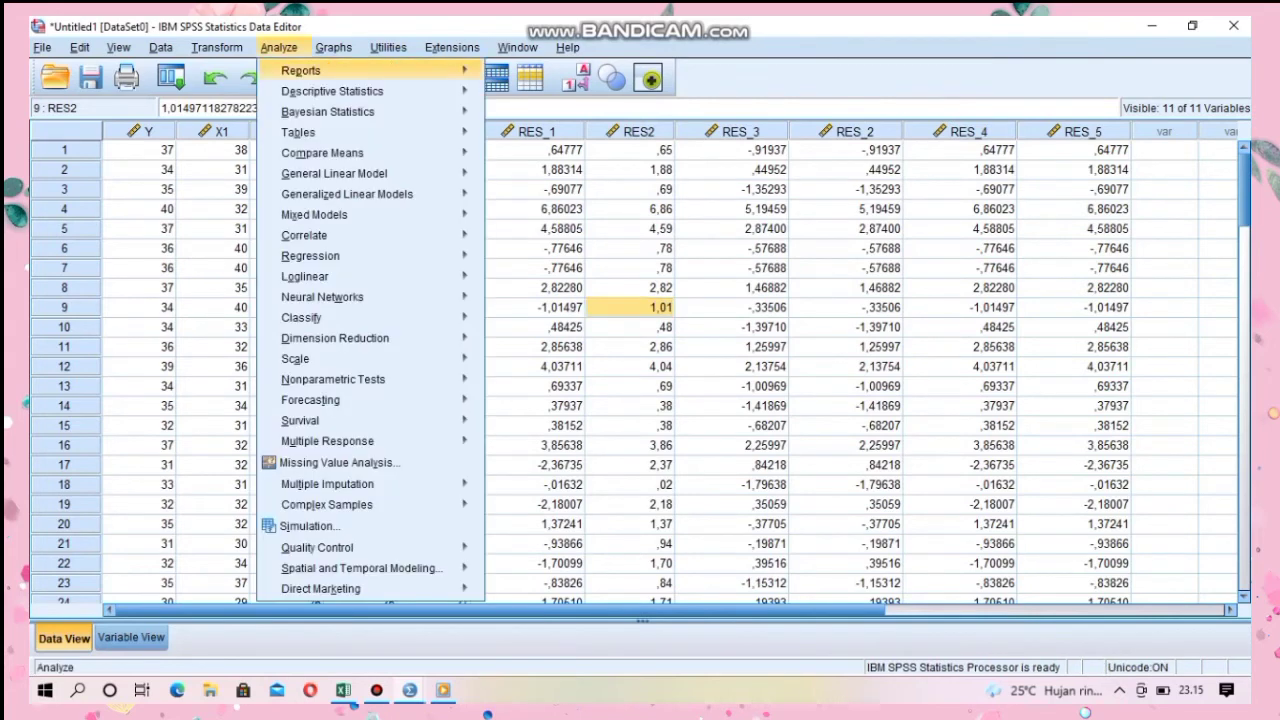
pyautogui.moveTo(310, 255)
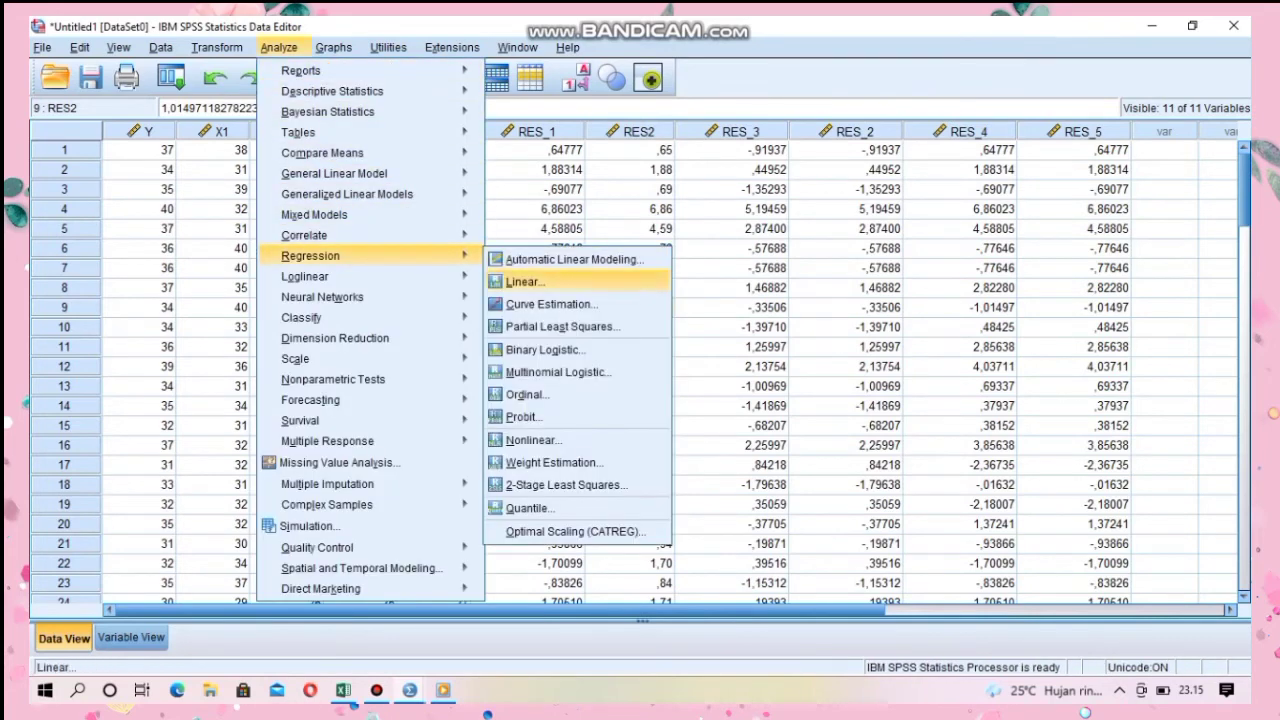
pyautogui.click(523, 281)
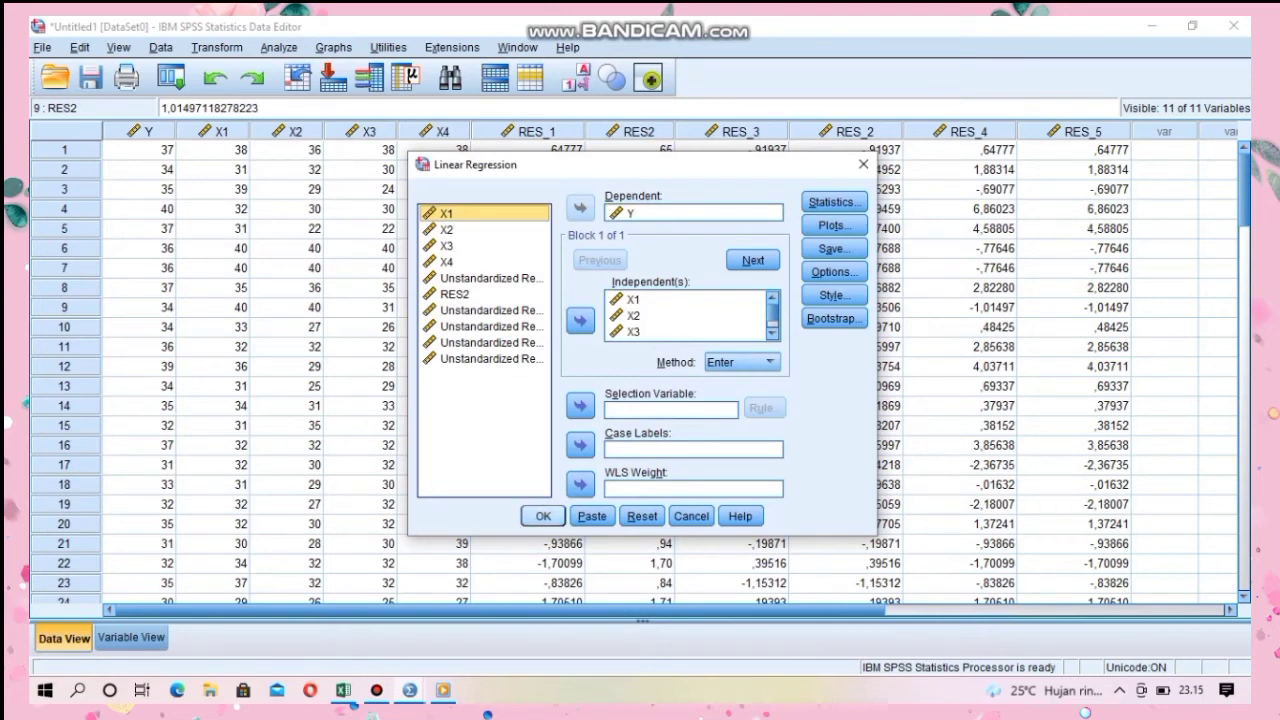
pyautogui.click(543, 516)
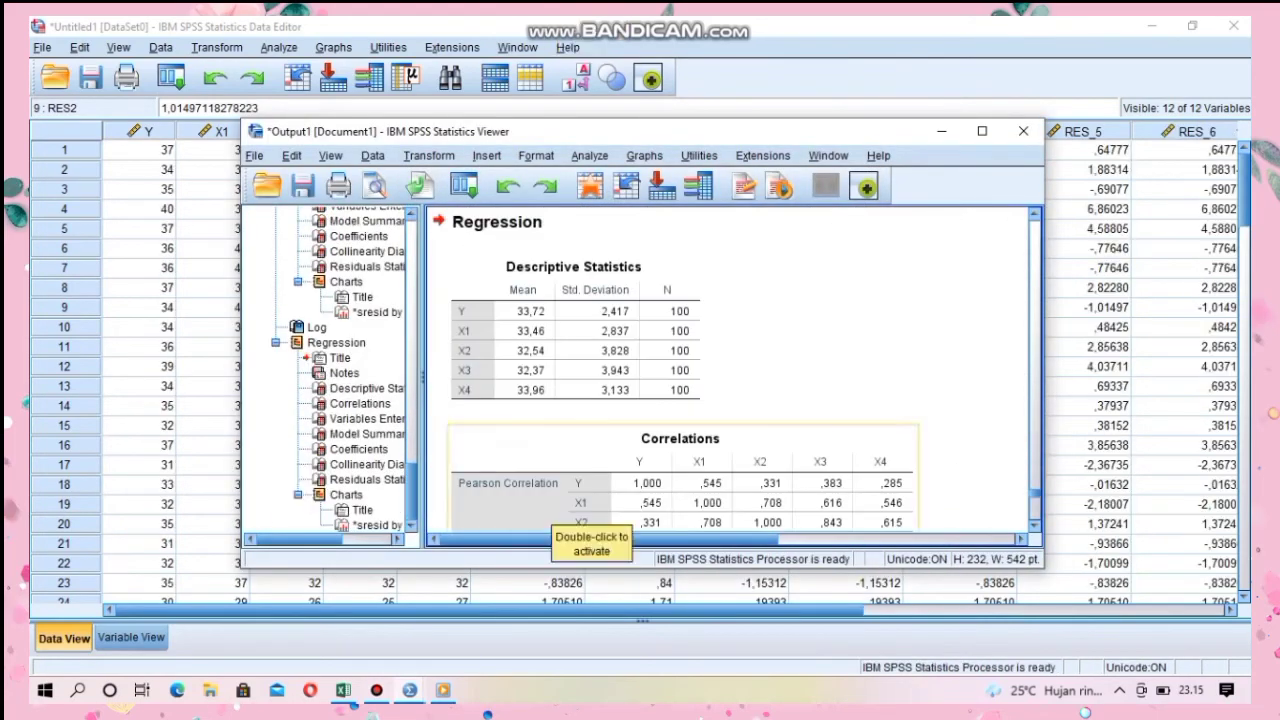
# Step: Examine the new collinearity output and the previous regression's ANOVA and Coefficients tables for Y in the enlarged viewer, and return to the data editor
pyautogui.click(982, 131)
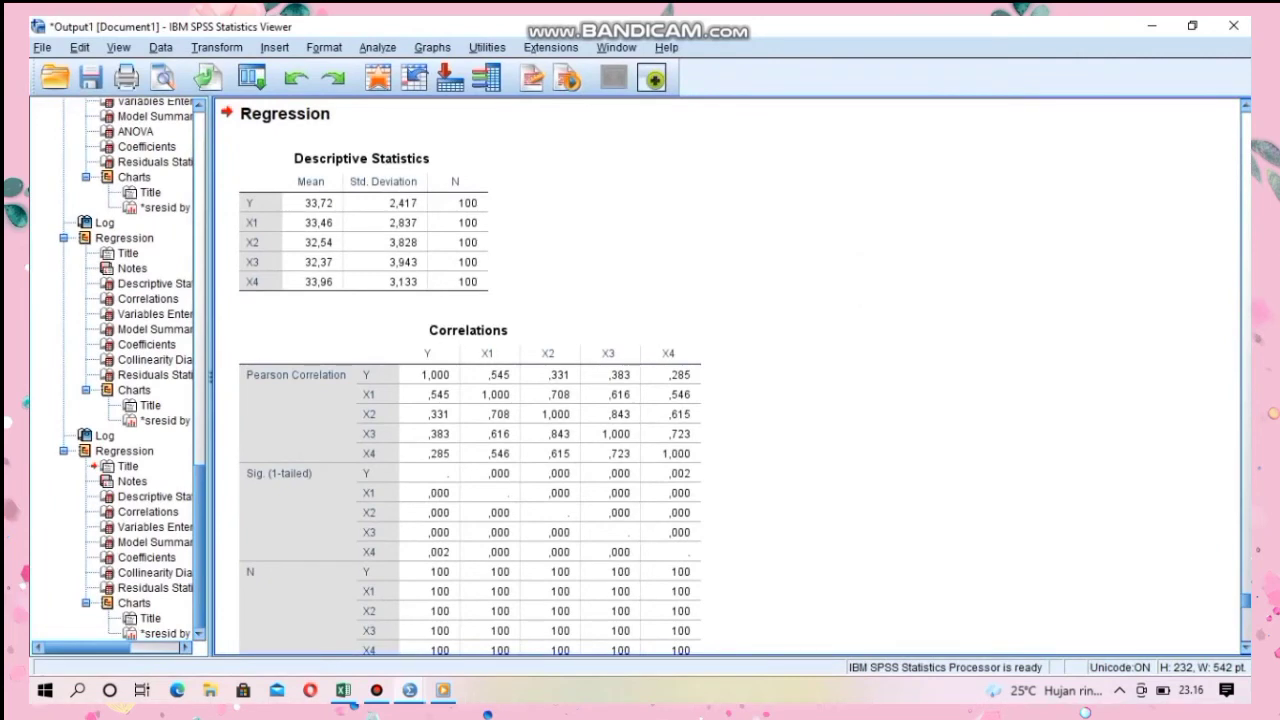
pyautogui.scroll(-10, 470, 380)
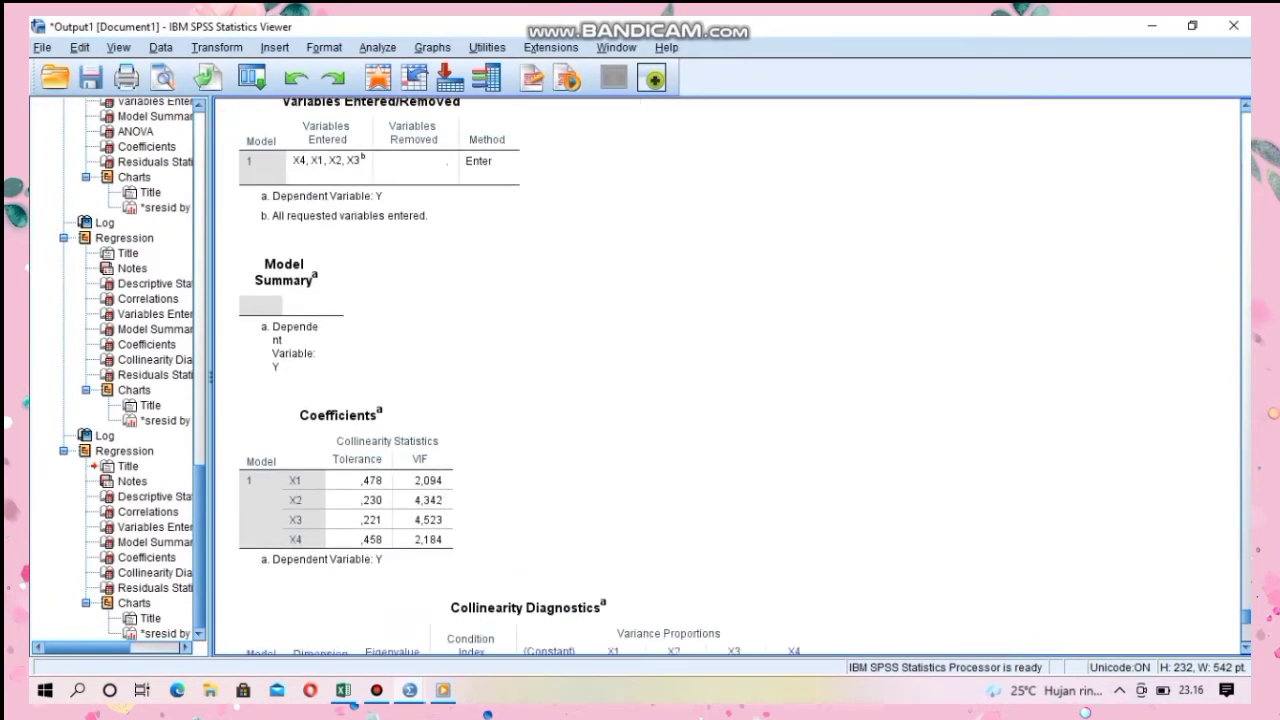
pyautogui.scroll(-10, 530, 380)
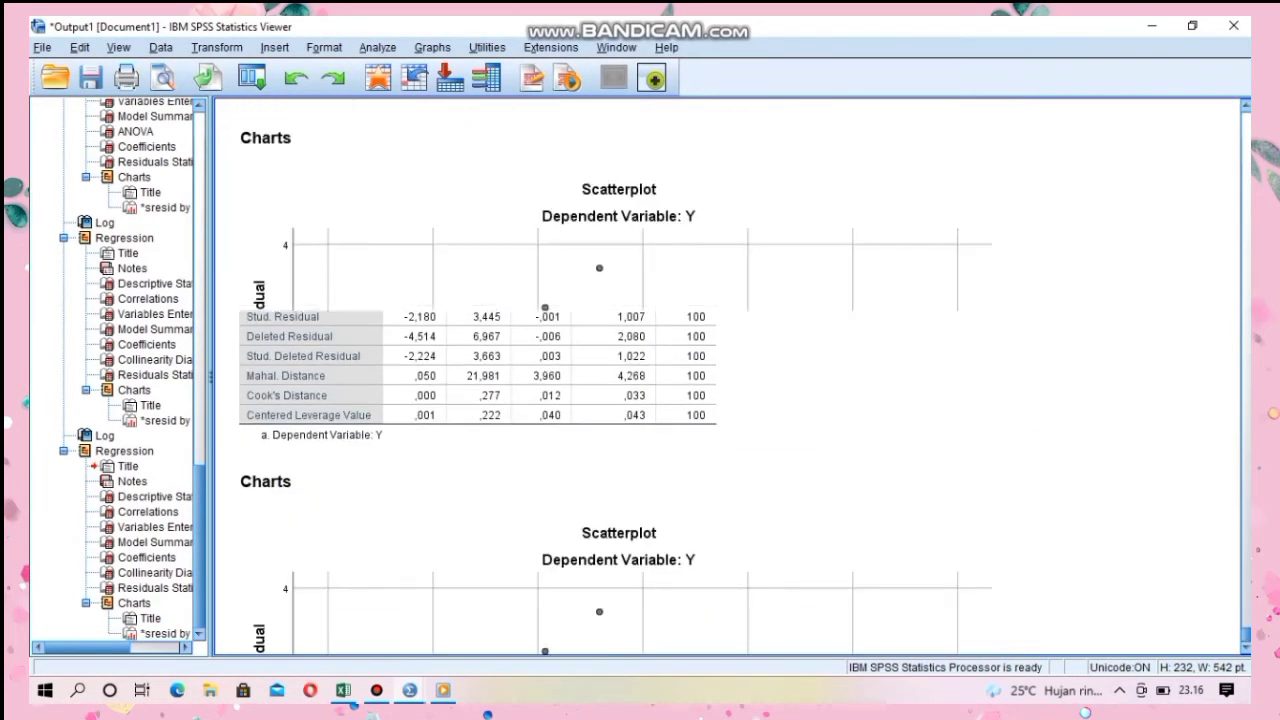
pyautogui.scroll(12, 640, 380)
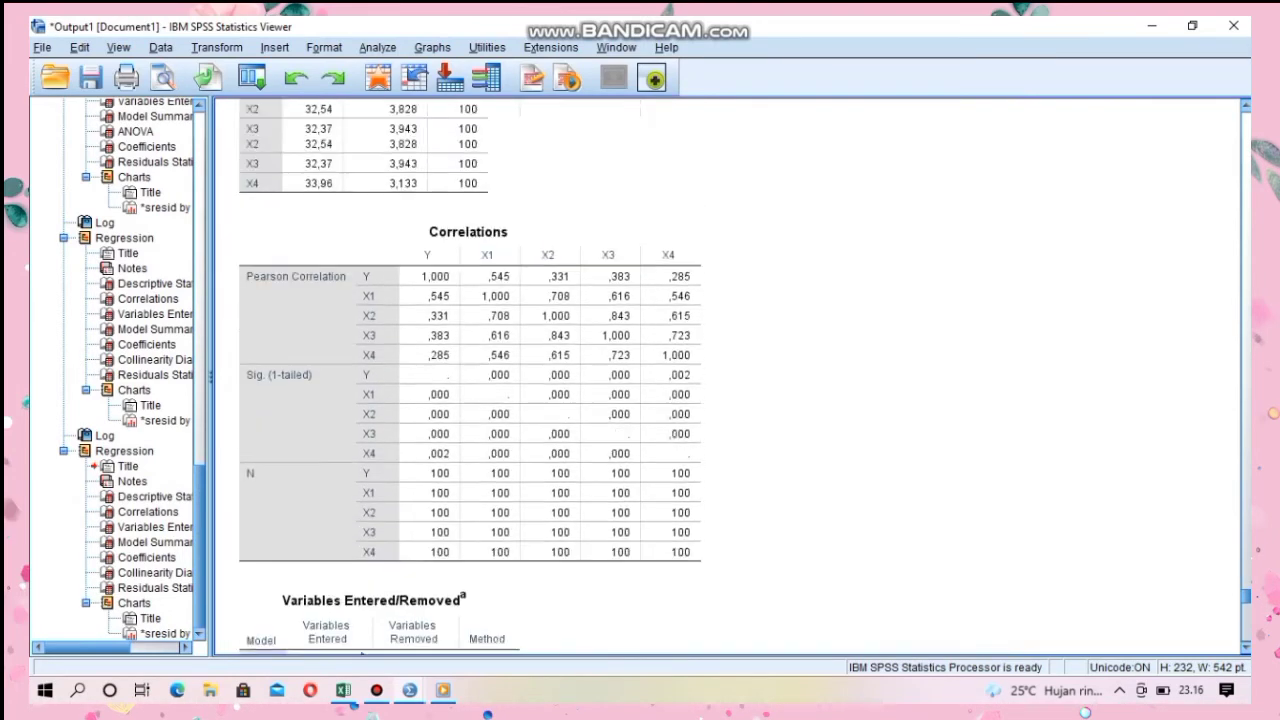
pyautogui.scroll(10, 640, 380)
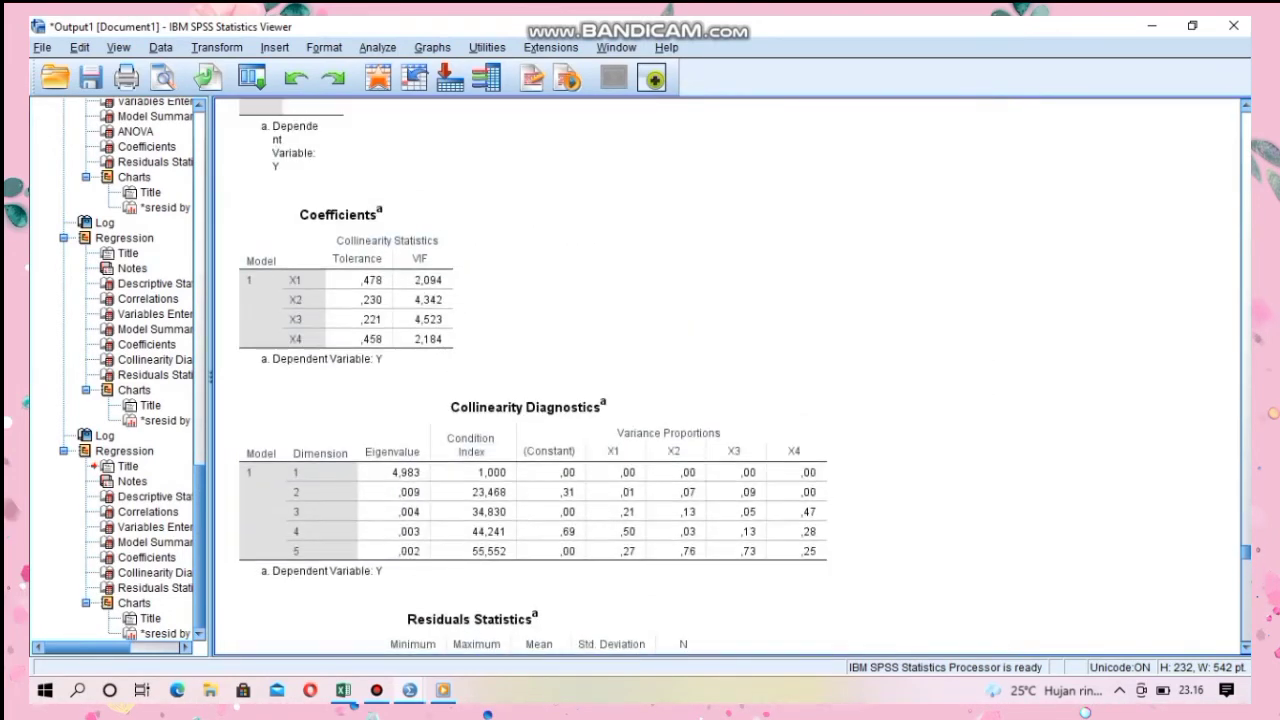
pyautogui.scroll(10, 640, 380)
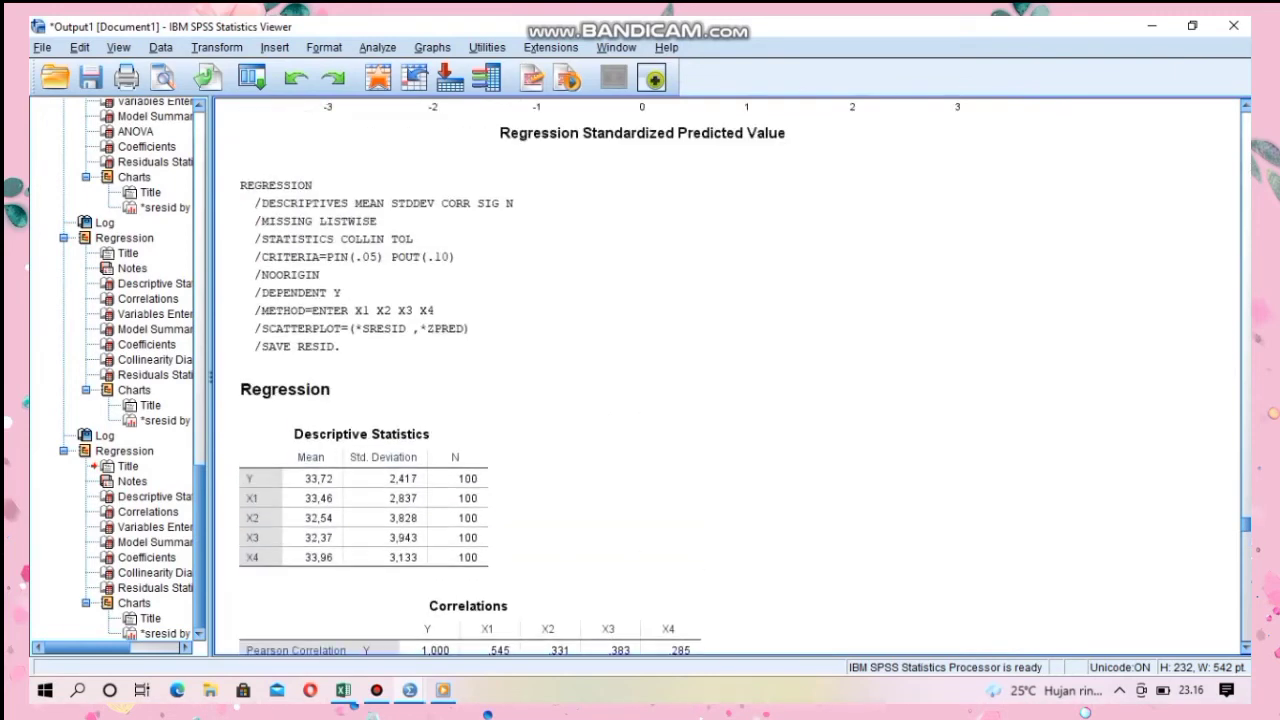
pyautogui.scroll(6, 640, 380)
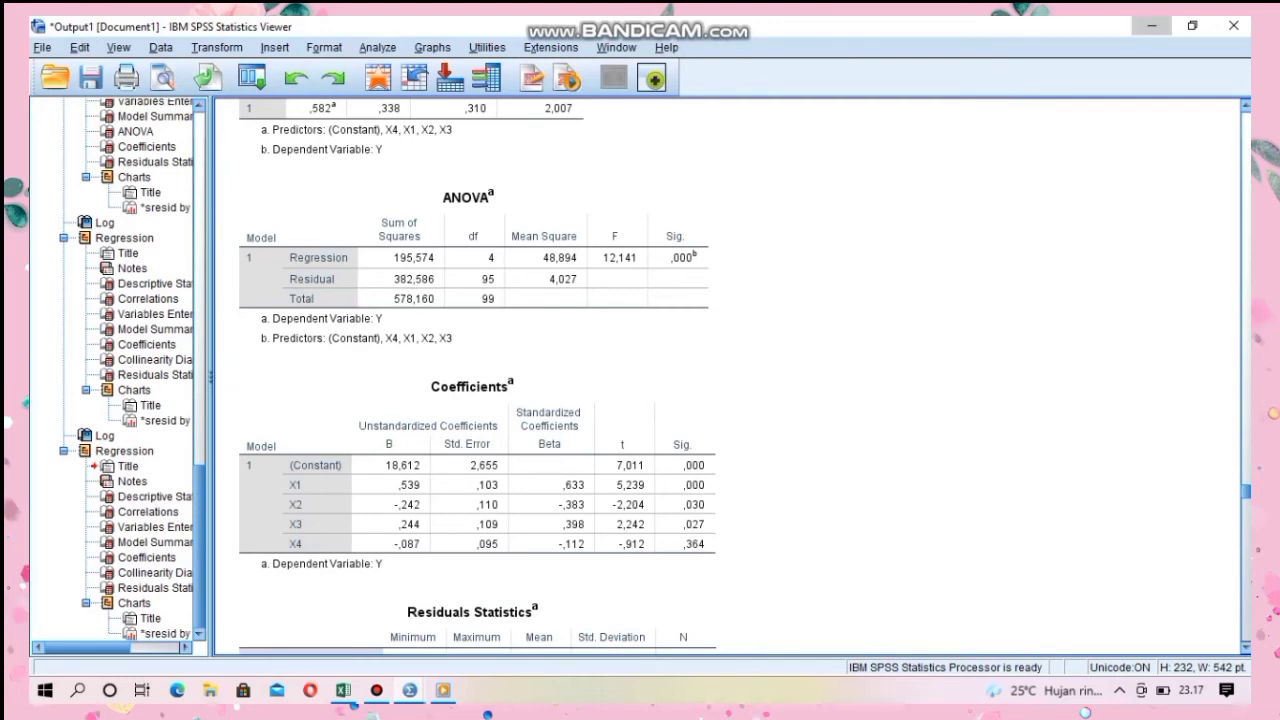
pyautogui.click(1152, 26)
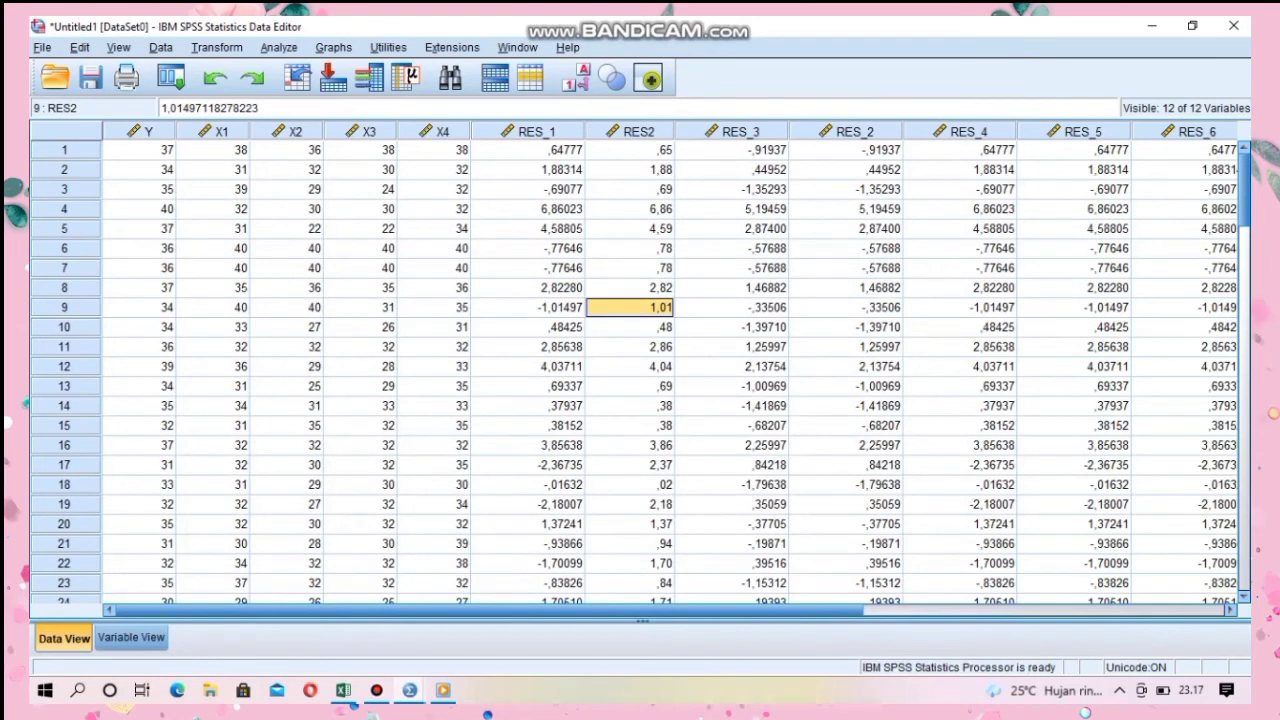
# Step: Look over the saved residual columns beside X1 to X4 in the data editor
pyautogui.moveTo(640, 610); pyautogui.dragTo(689, 610)
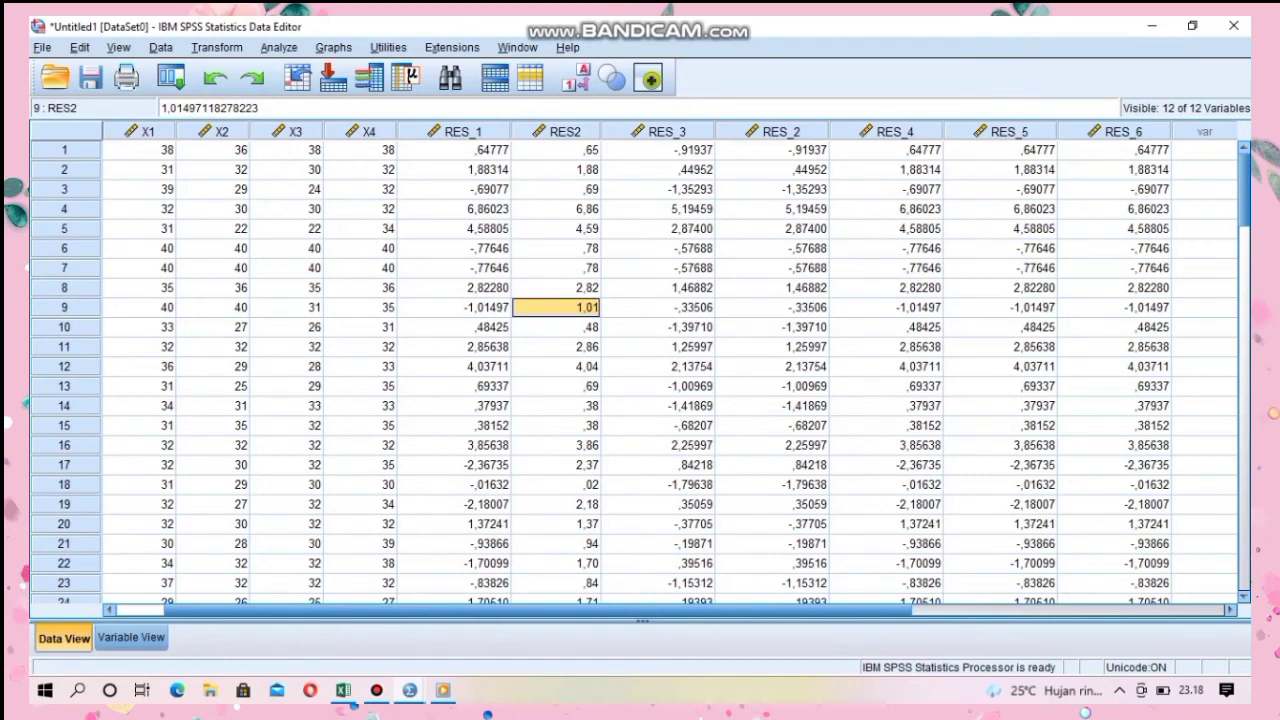
pyautogui.scroll(-2, 640, 370)
pyautogui.scroll(2, 640, 370)
pyautogui.click(557, 150)
pyautogui.click(887, 170)
pyautogui.click(887, 288)
pyautogui.click(773, 485)
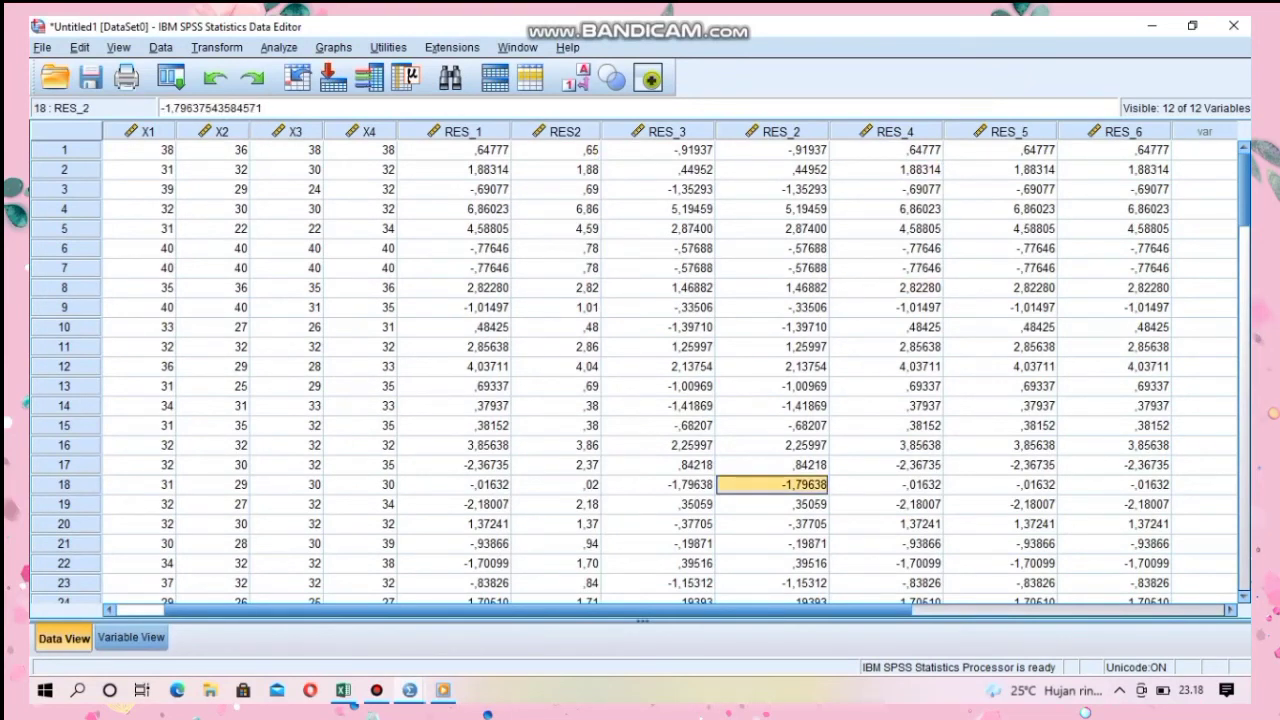
# Step: Reopen the output viewer, examine the Coefficients table, Residuals Statistics and scatterplot for Y, and return to the data editor
pyautogui.moveTo(410, 690)
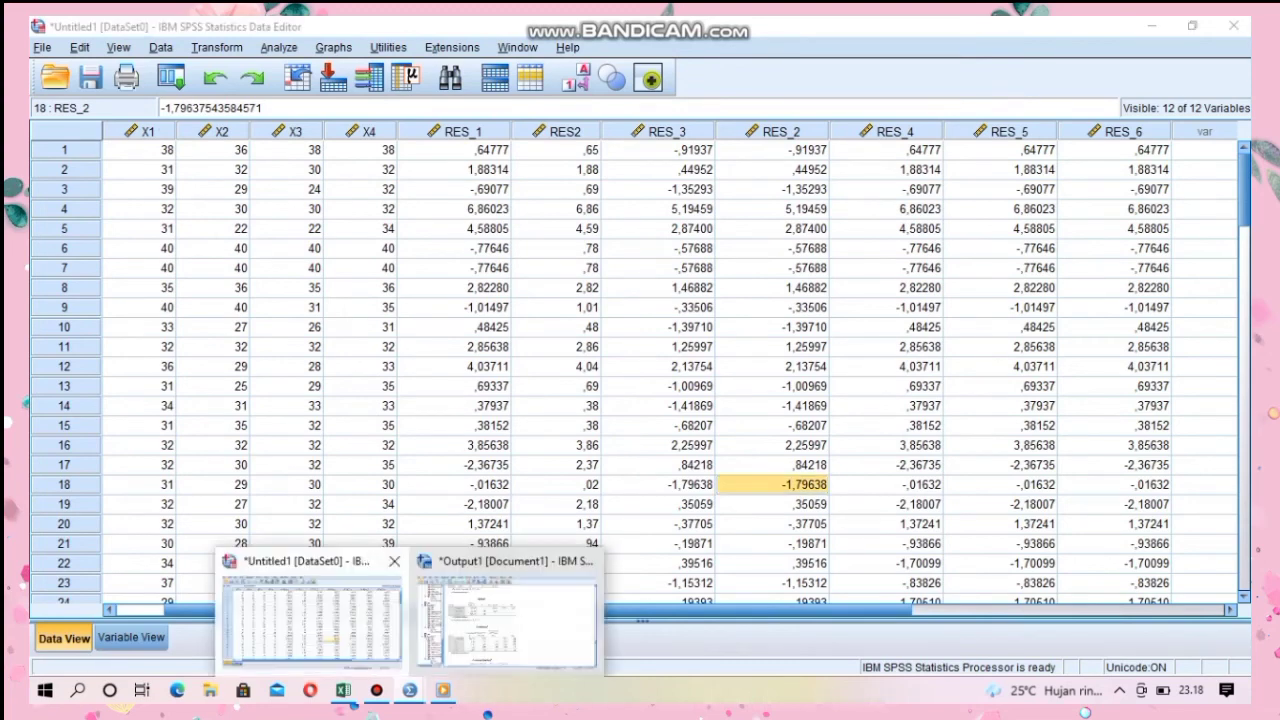
pyautogui.click(515, 585)
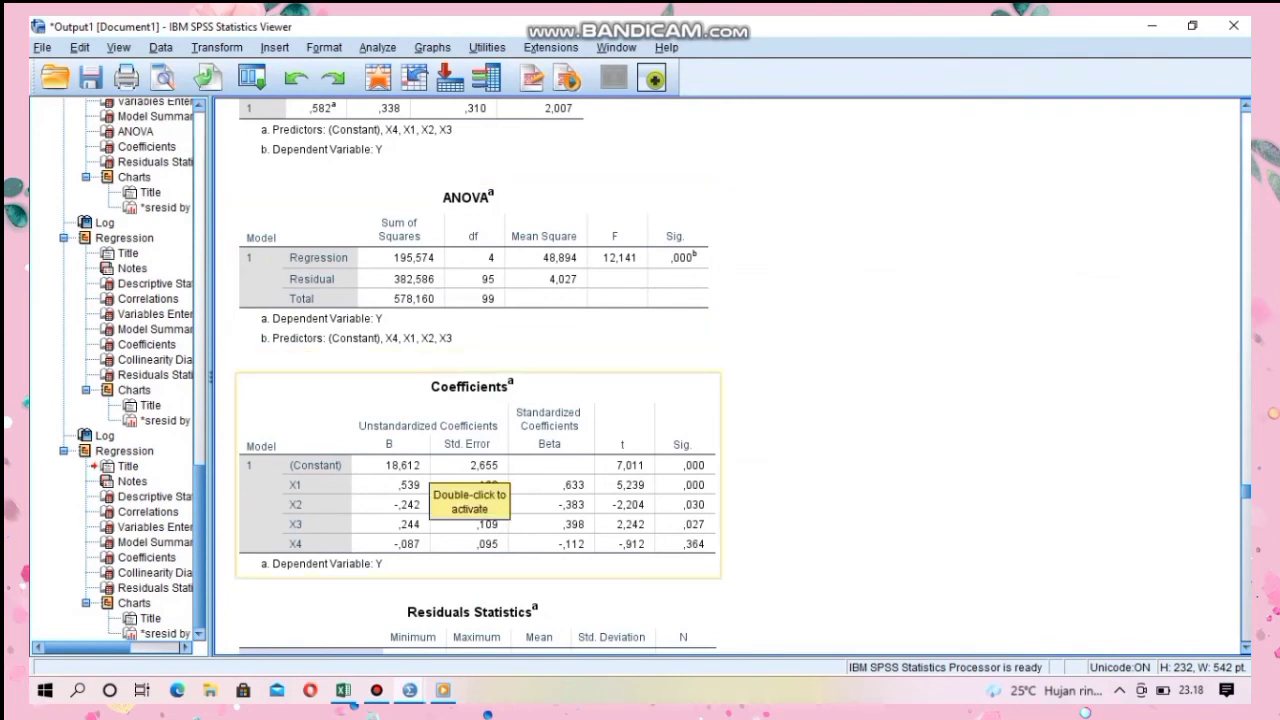
pyautogui.click(430, 464)
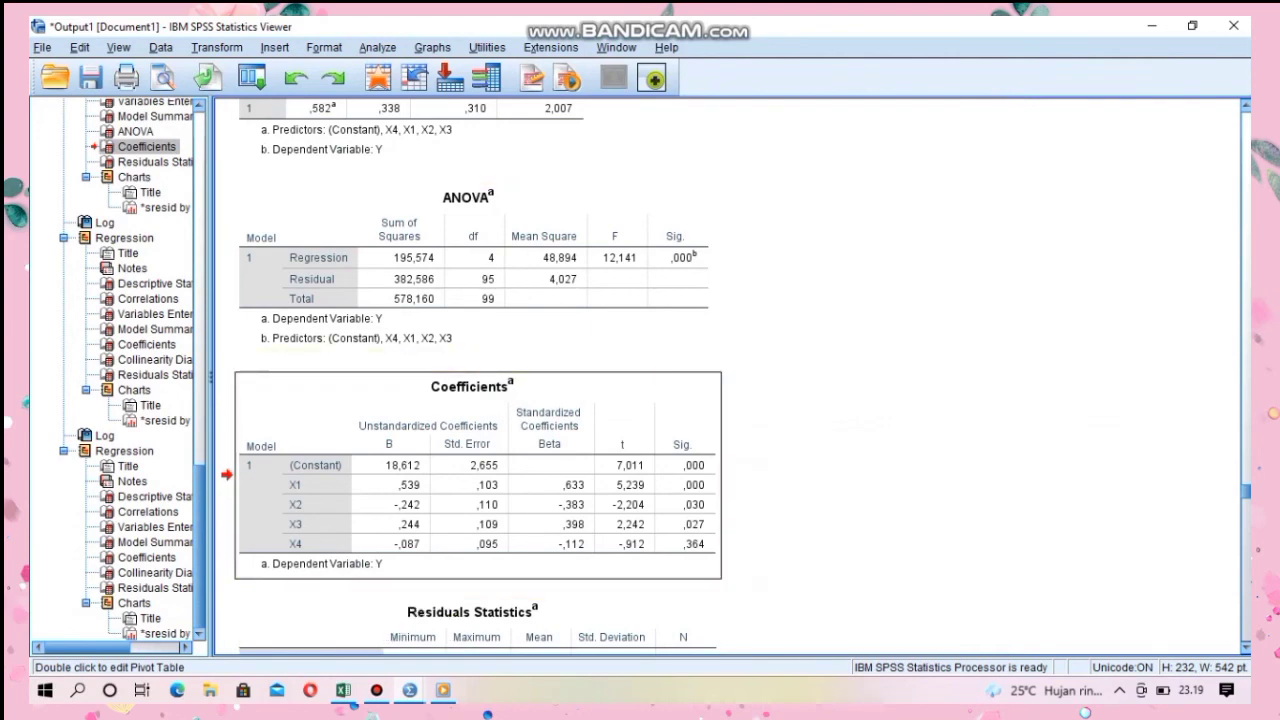
pyautogui.scroll(-10, 640, 380)
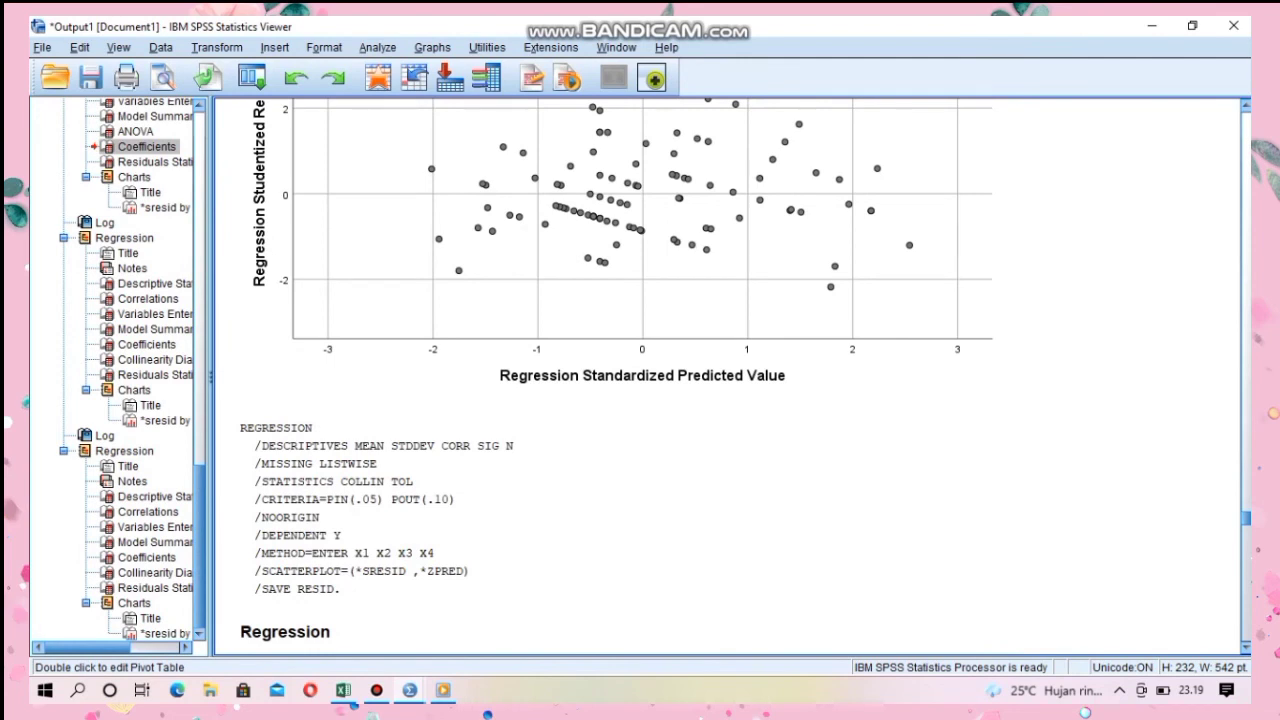
pyautogui.scroll(5, 640, 380)
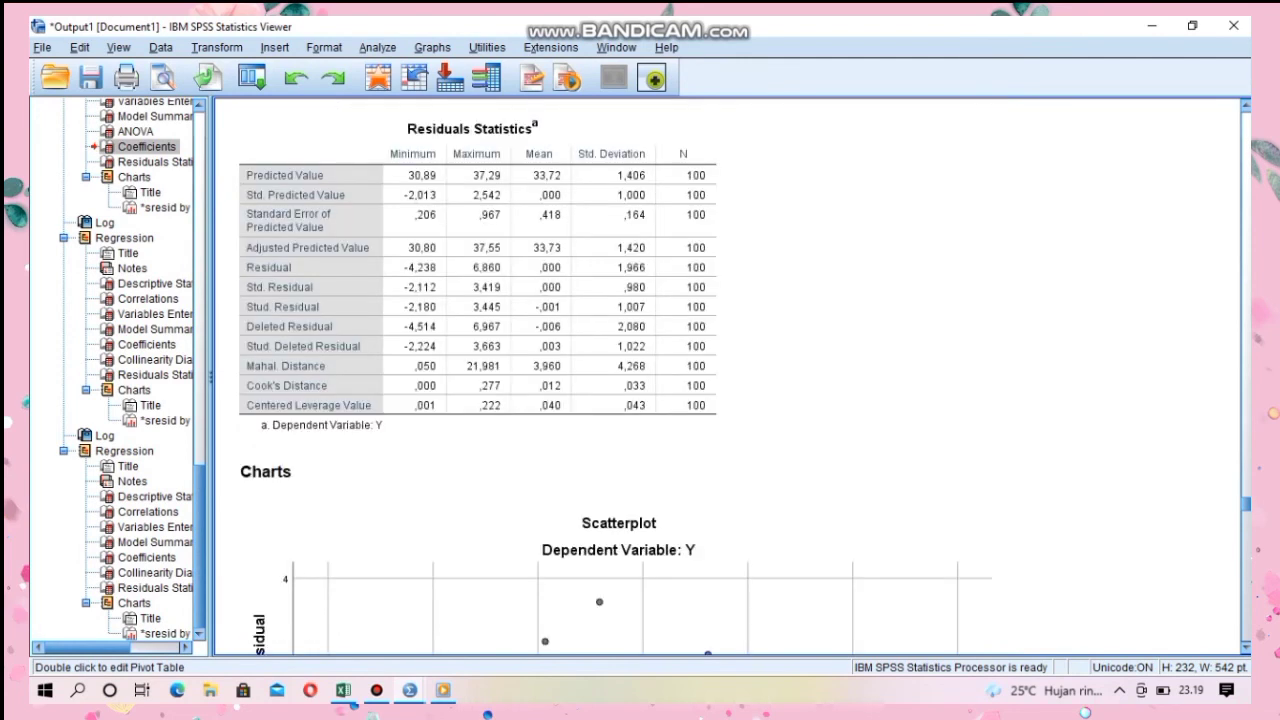
pyautogui.click(1152, 26)
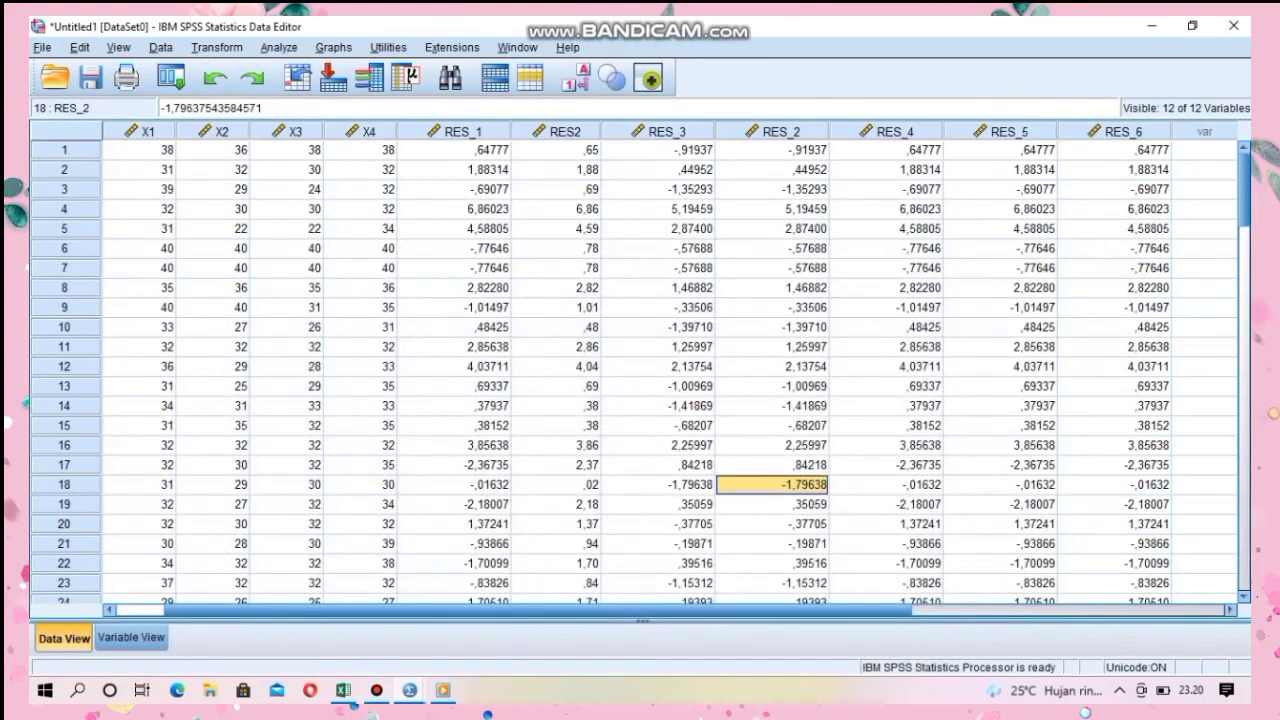